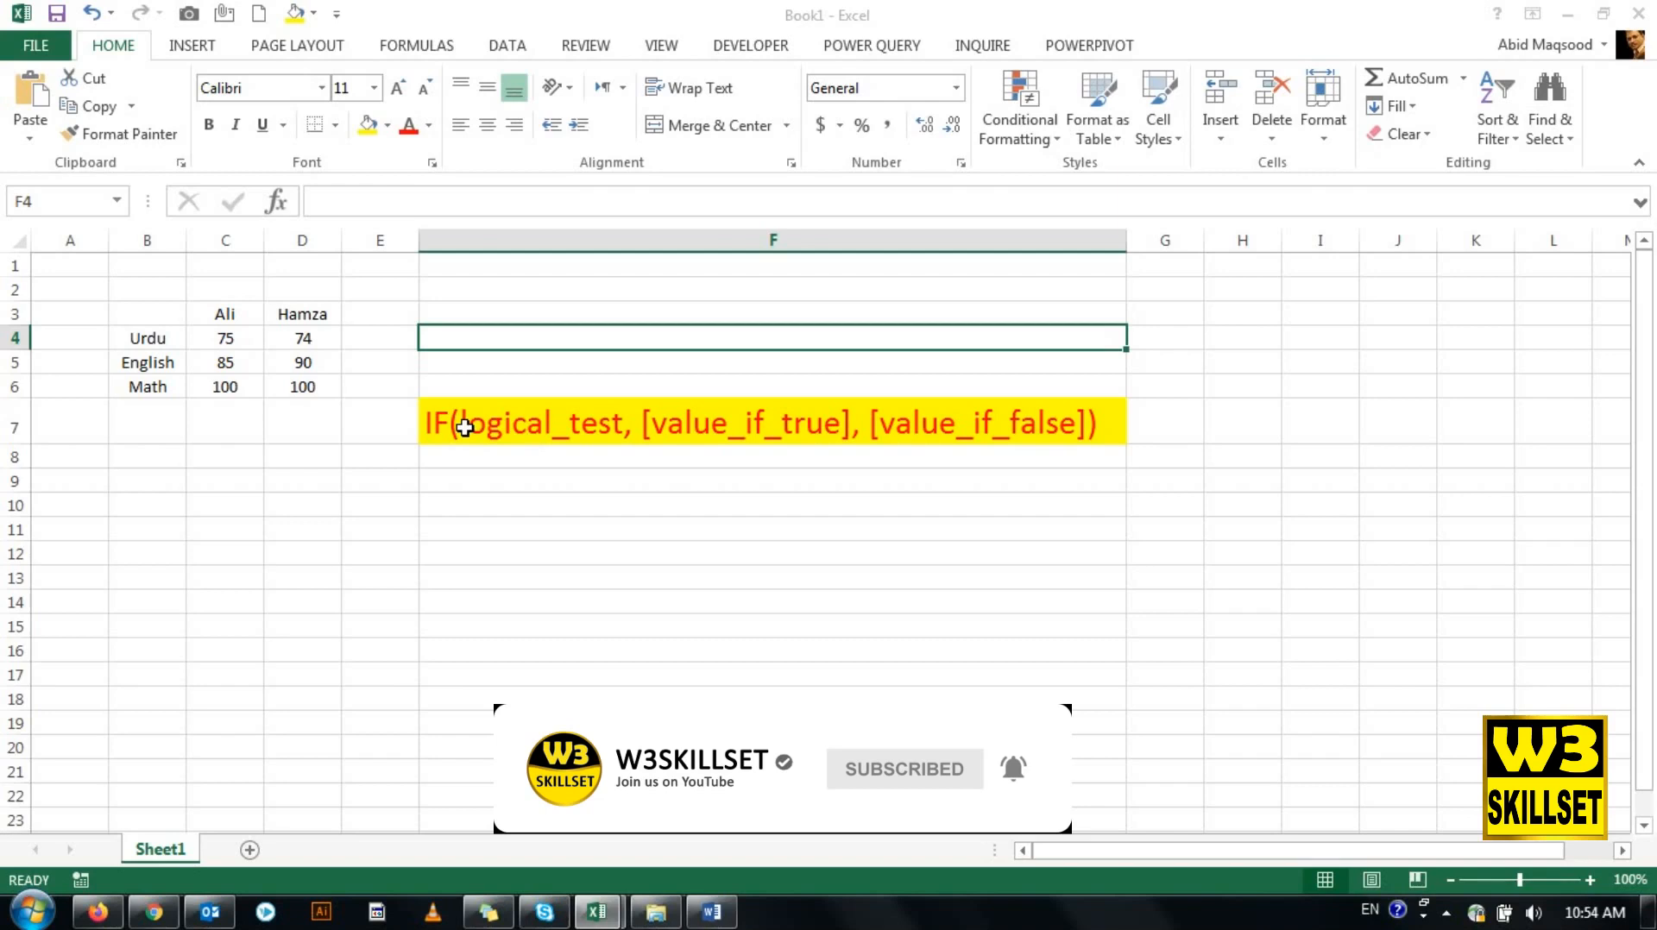
- Highlight the logical_test argument in the IF syntax text stored in F7
key(Down)
key(Down)
key(Down)
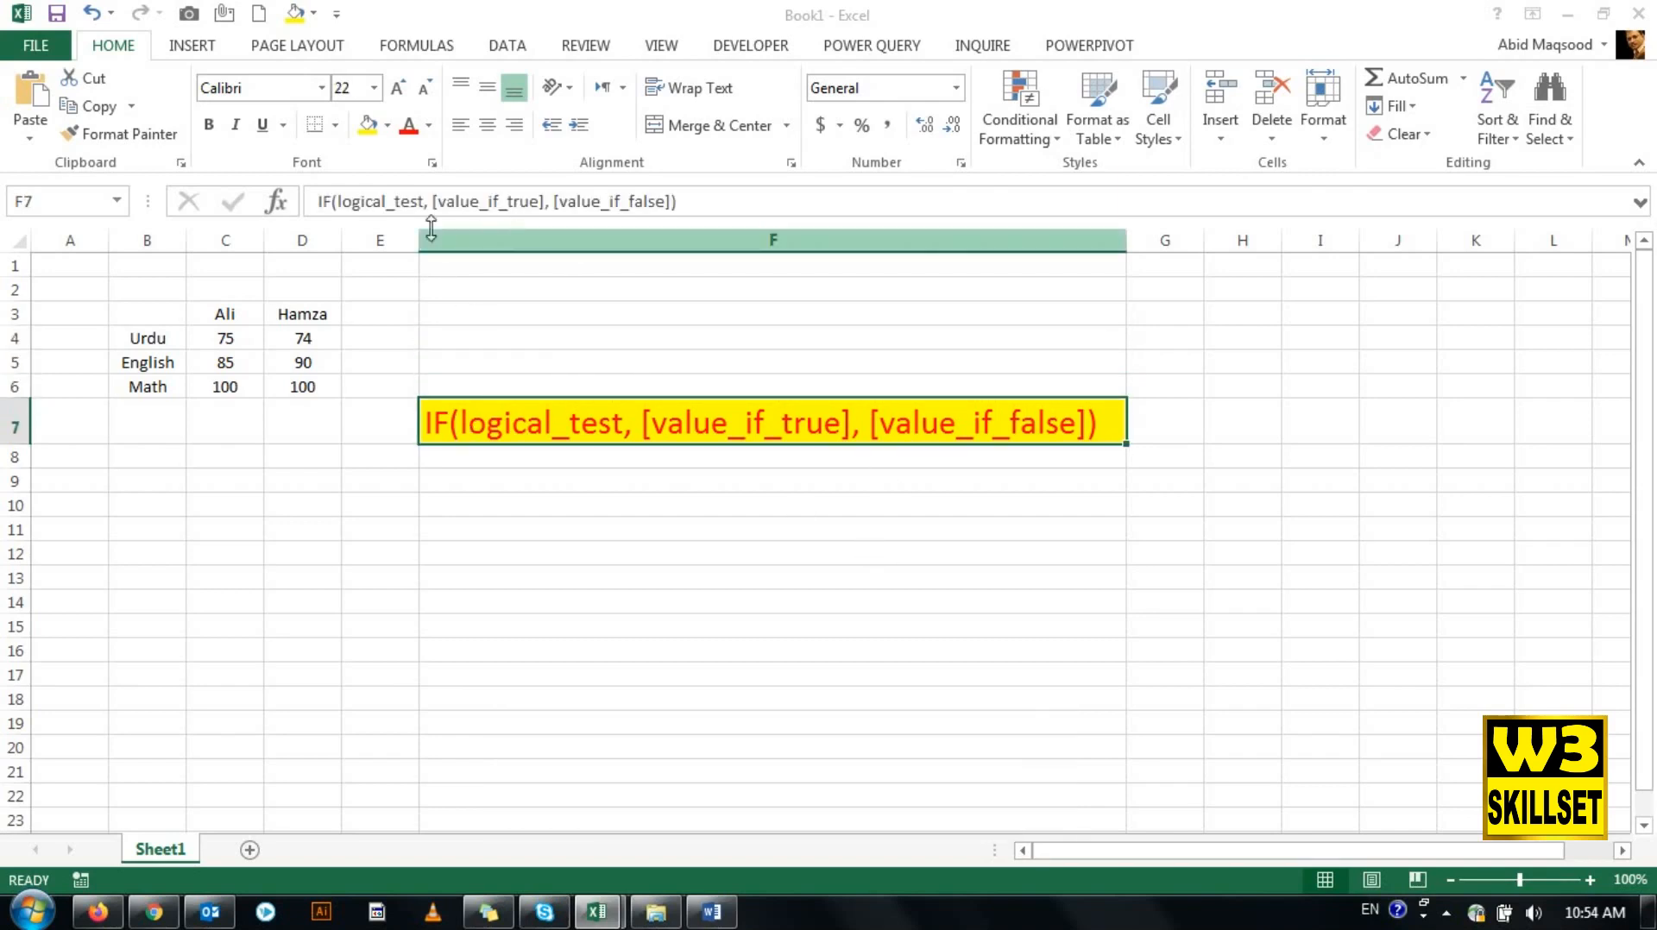
drag(423, 202, 337, 202)
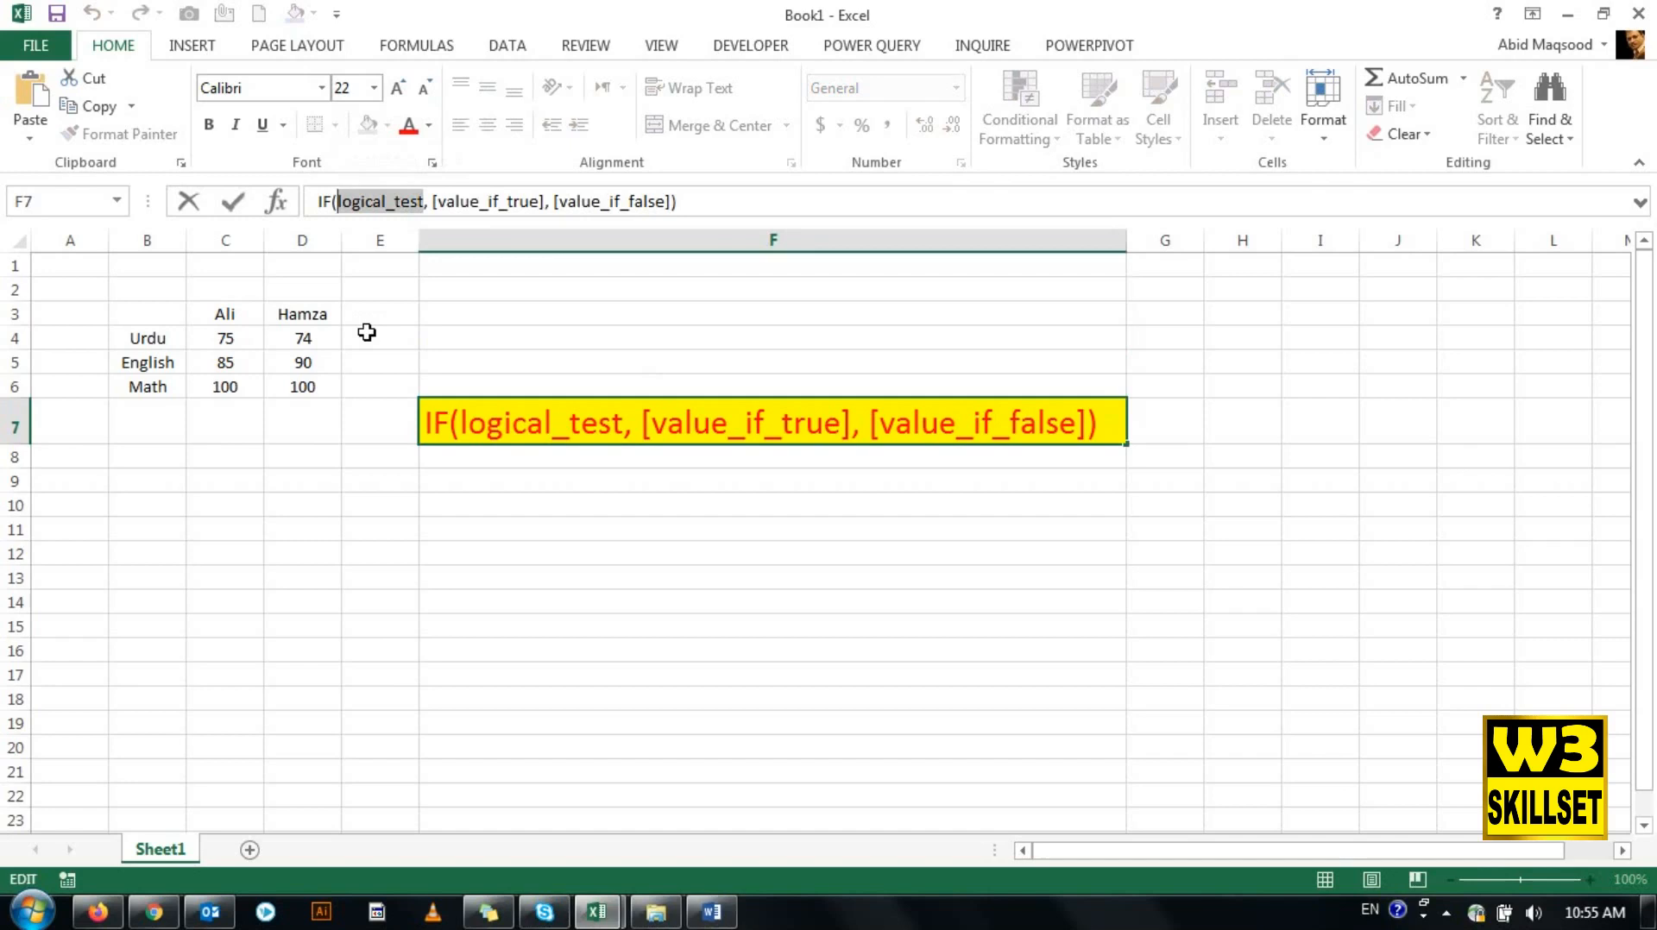
- Enter the header Subject in B3 above the list of subjects
click(140, 320)
text(Suj)
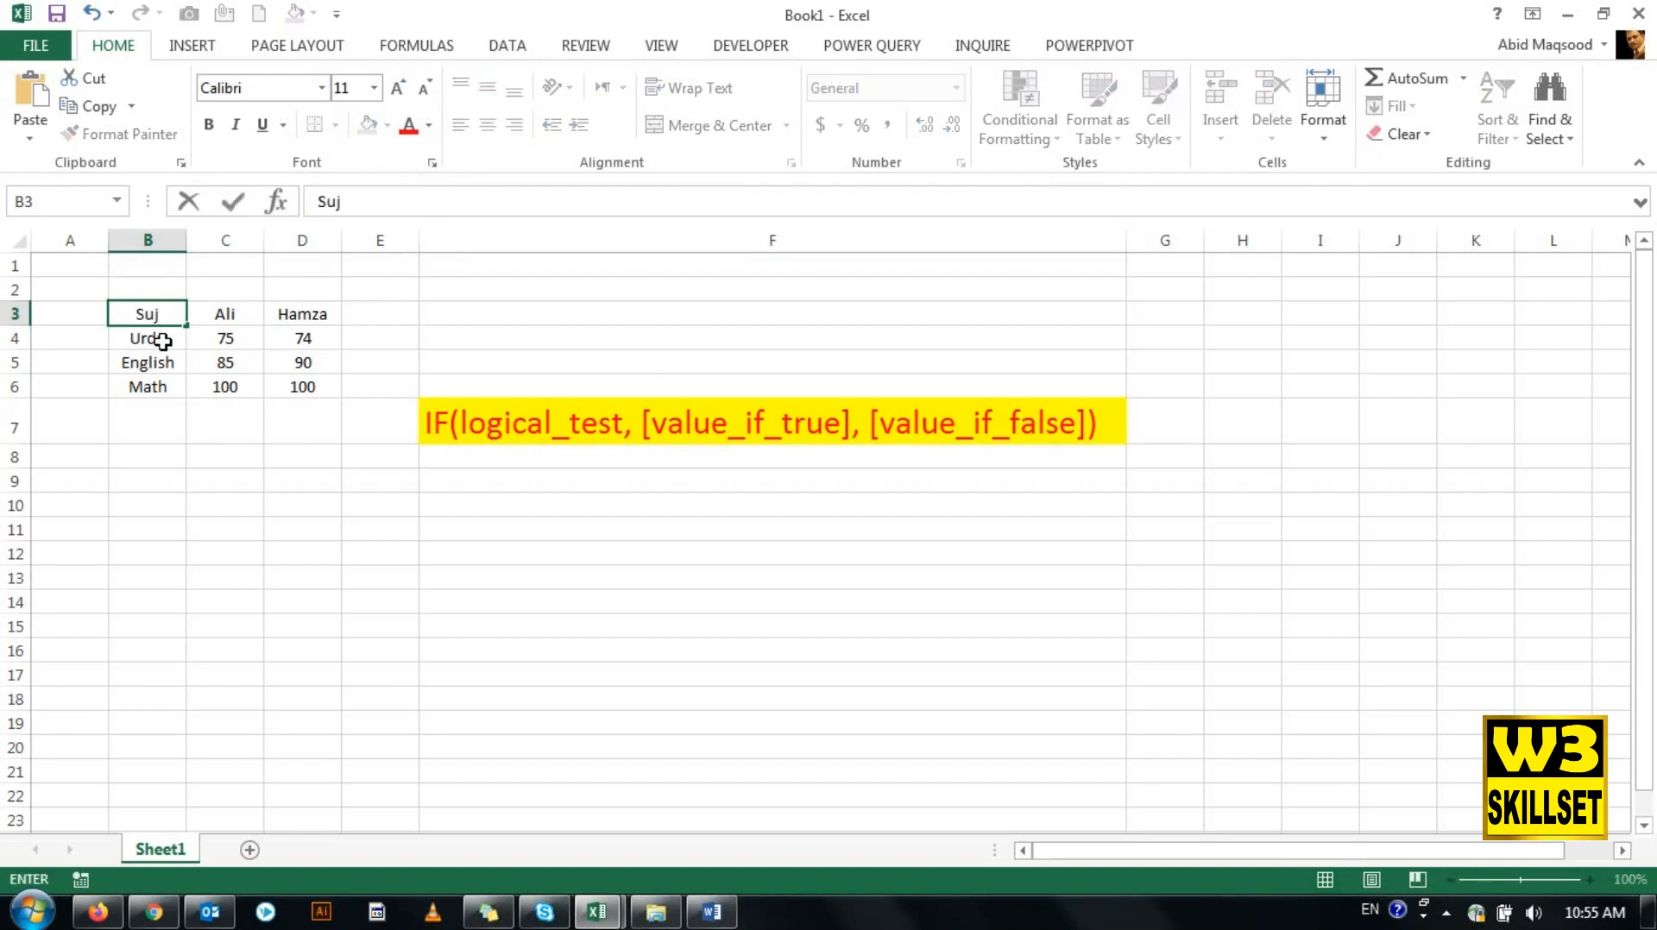
key(BackSpace)
text(bject)
key(Return)
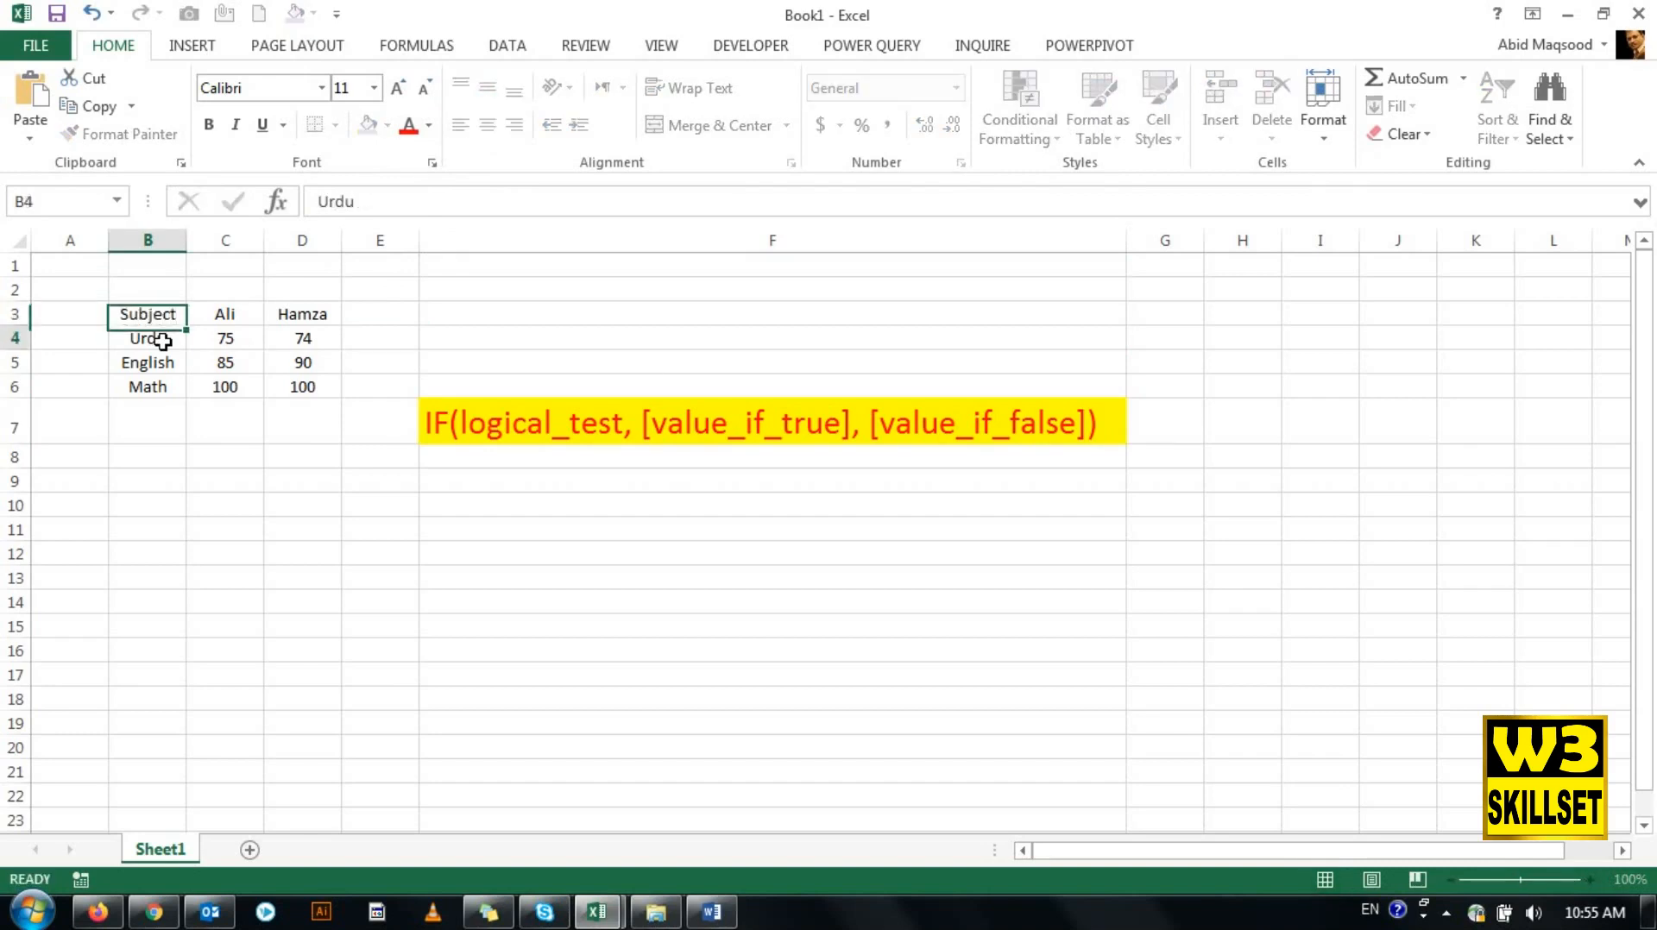
- Review the subject names in column B and the two student headers in row 3
key(Down)
key(Down)
key(Up)
key(Up)
key(Up)
key(Right)
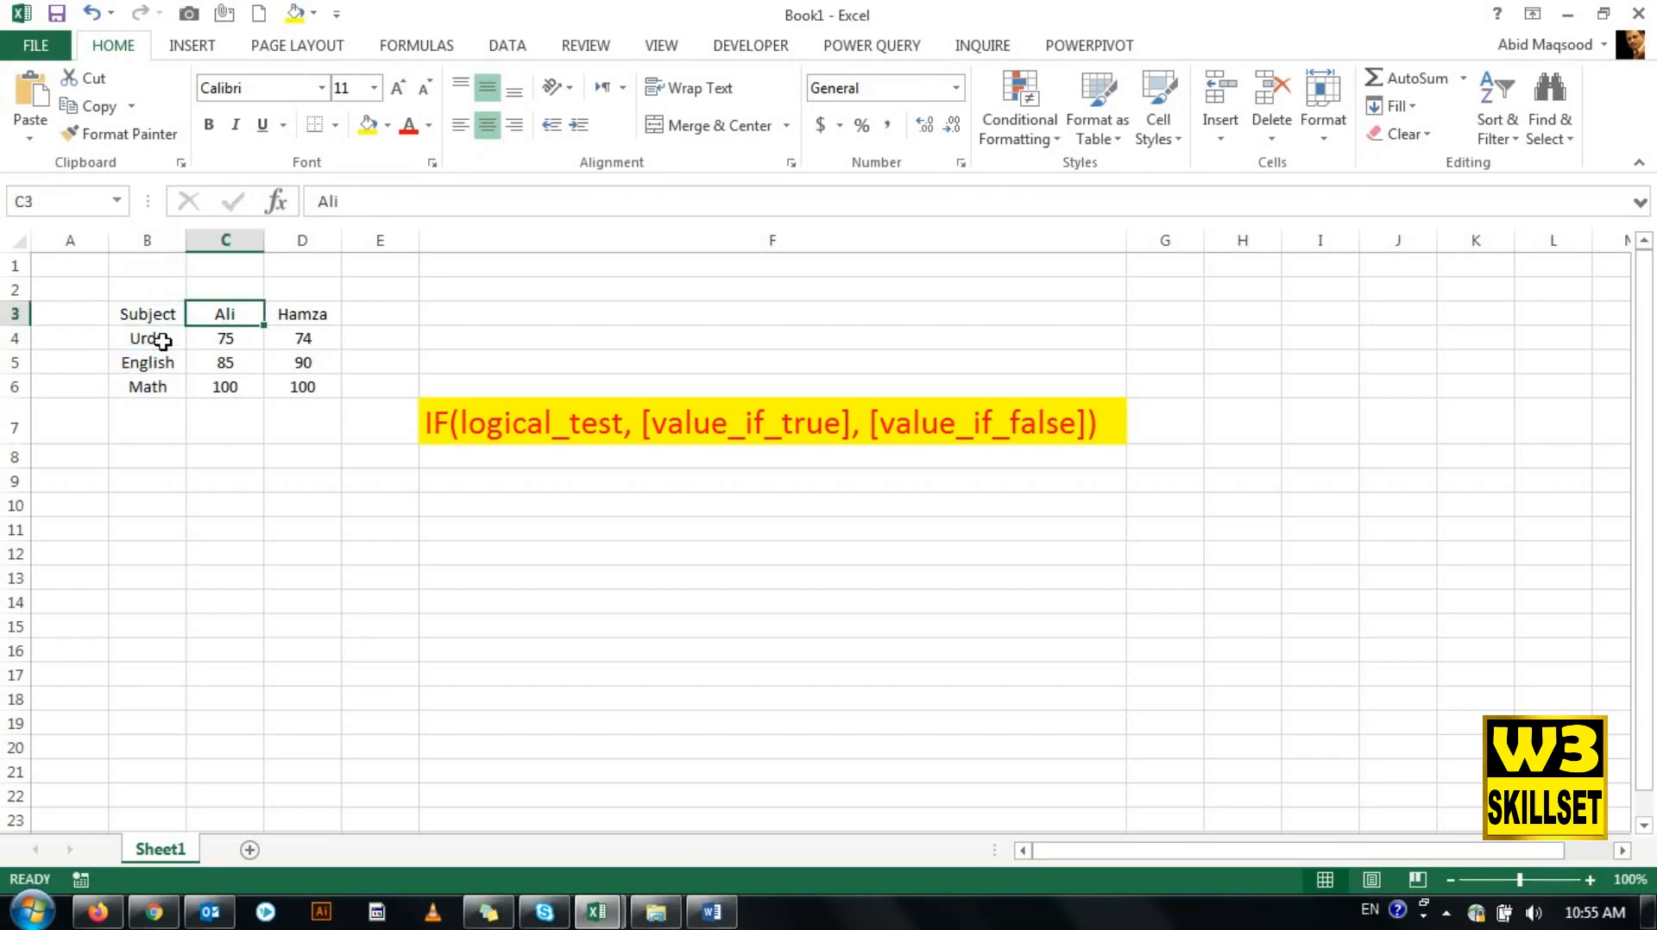
key(Right)
key(Left)
key(Left)
key(Down)
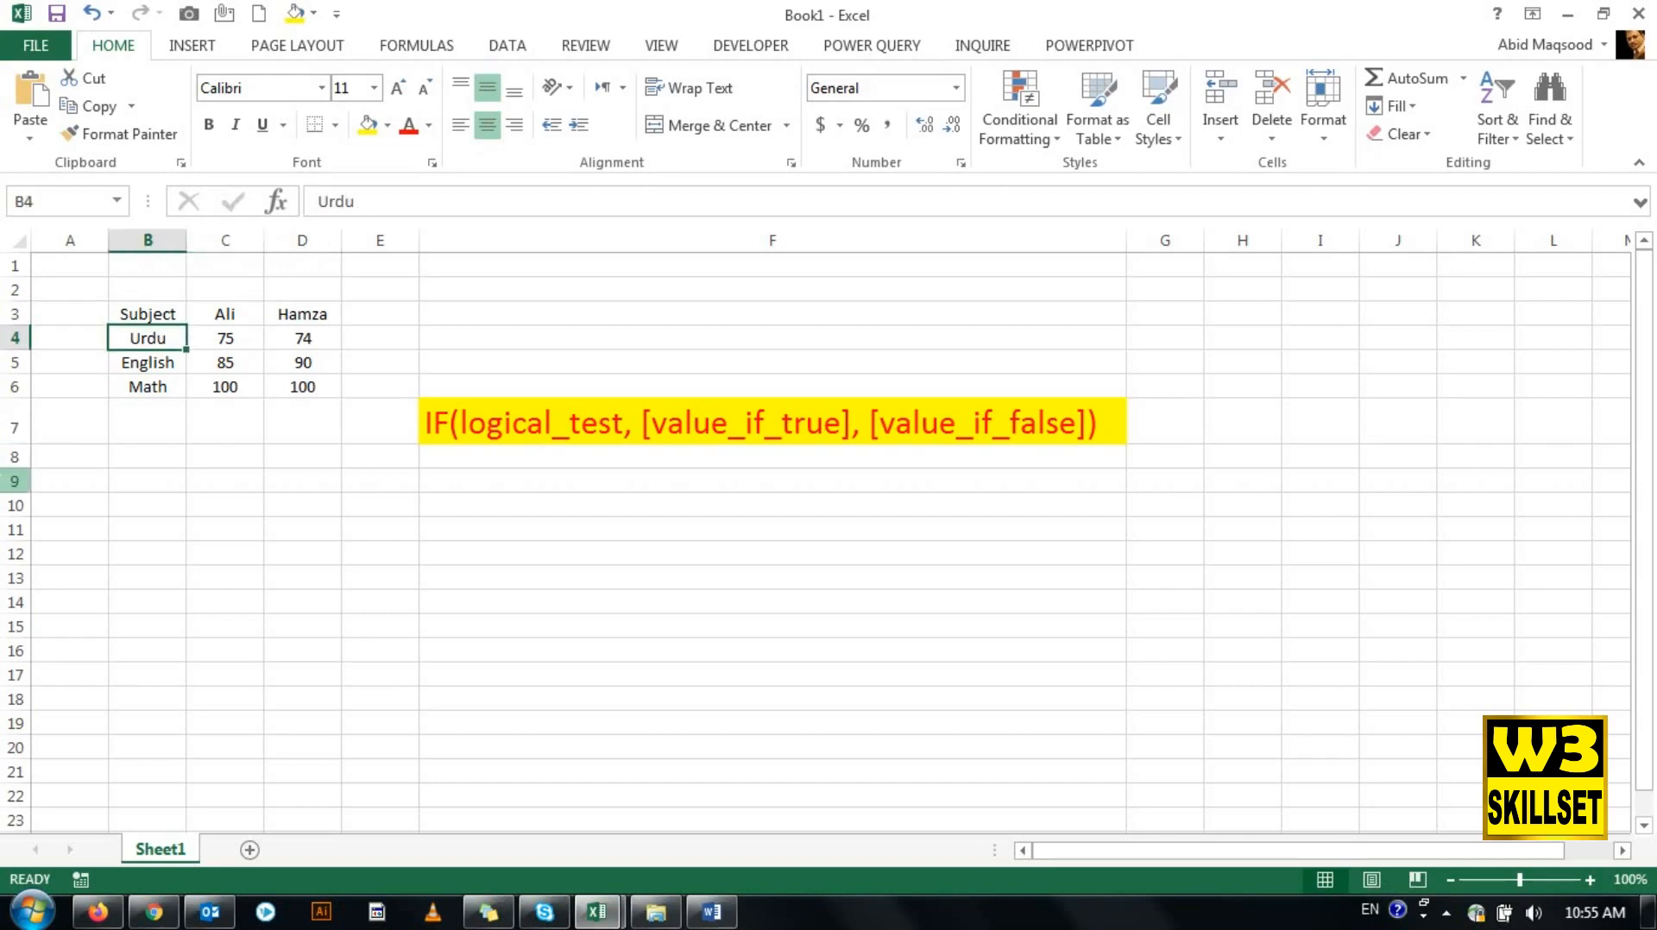
- Compare the two students' marks for Urdu, English and Math across C4:D6
key(Right)
key(Right)
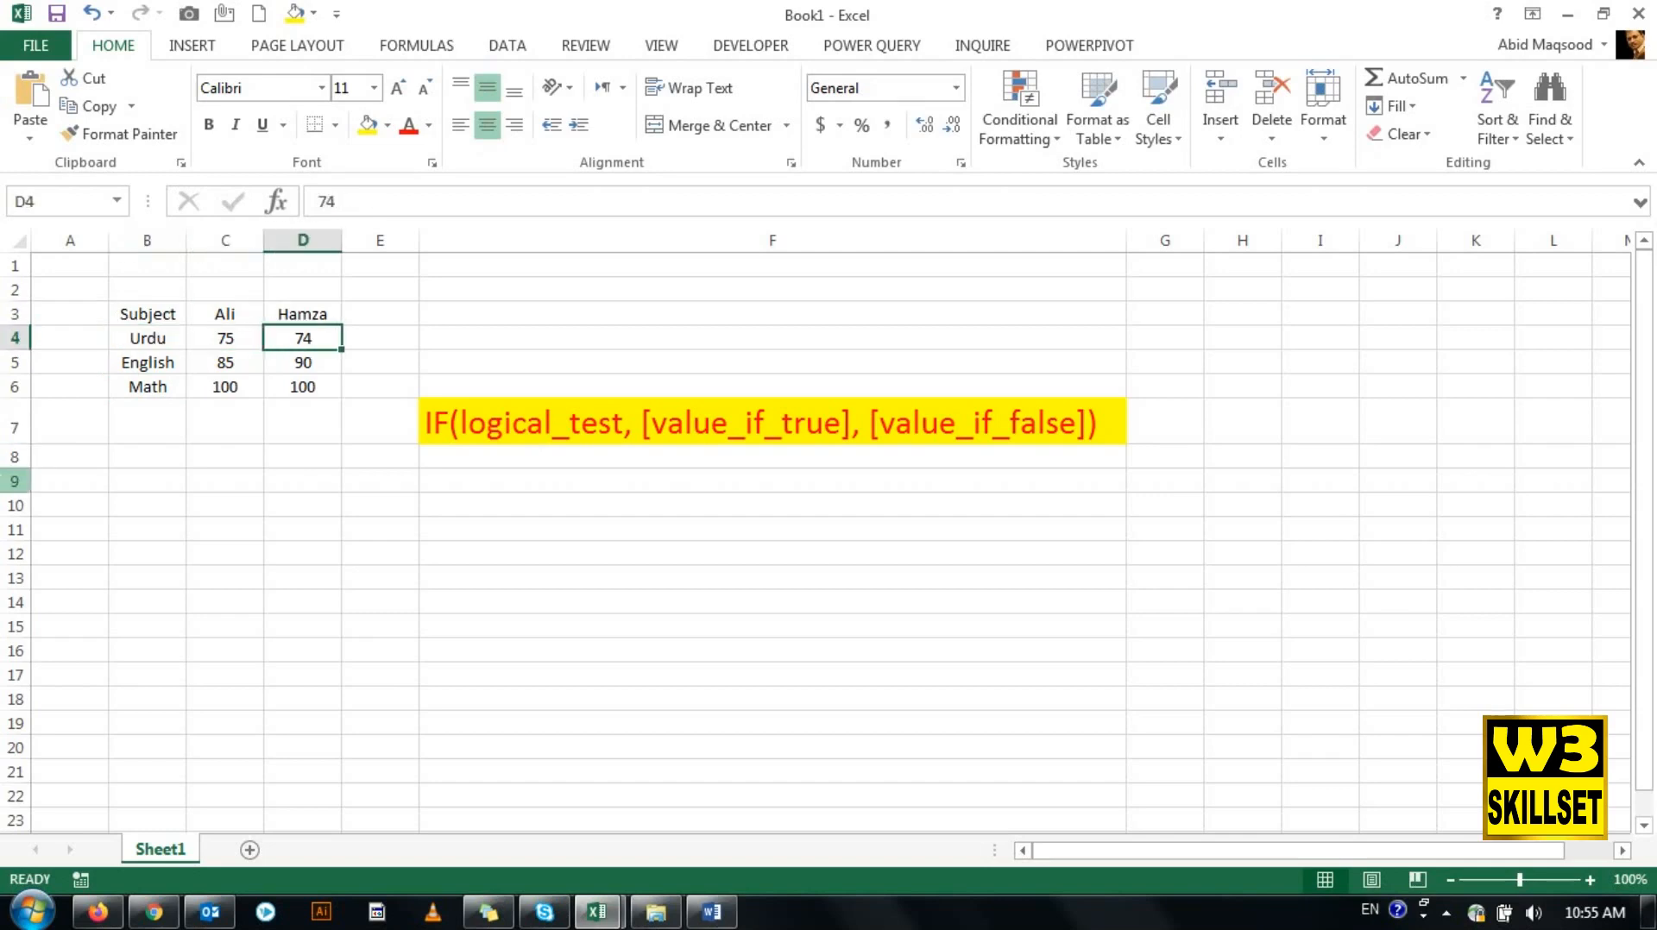
key(Left)
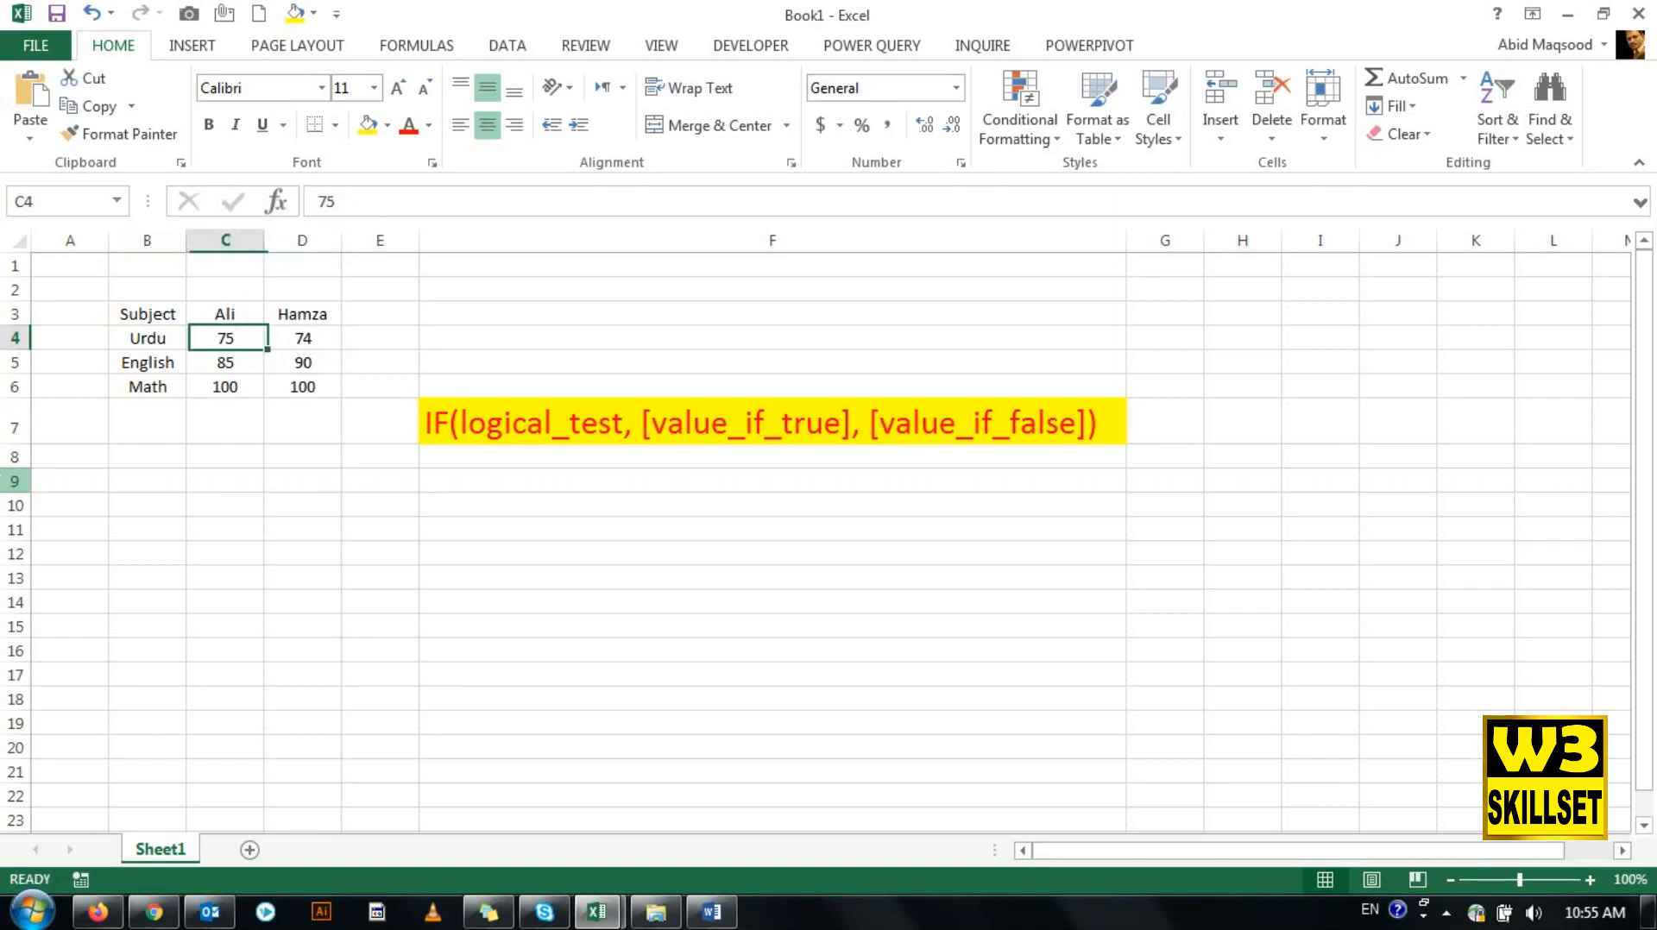
key(Right)
key(Right)
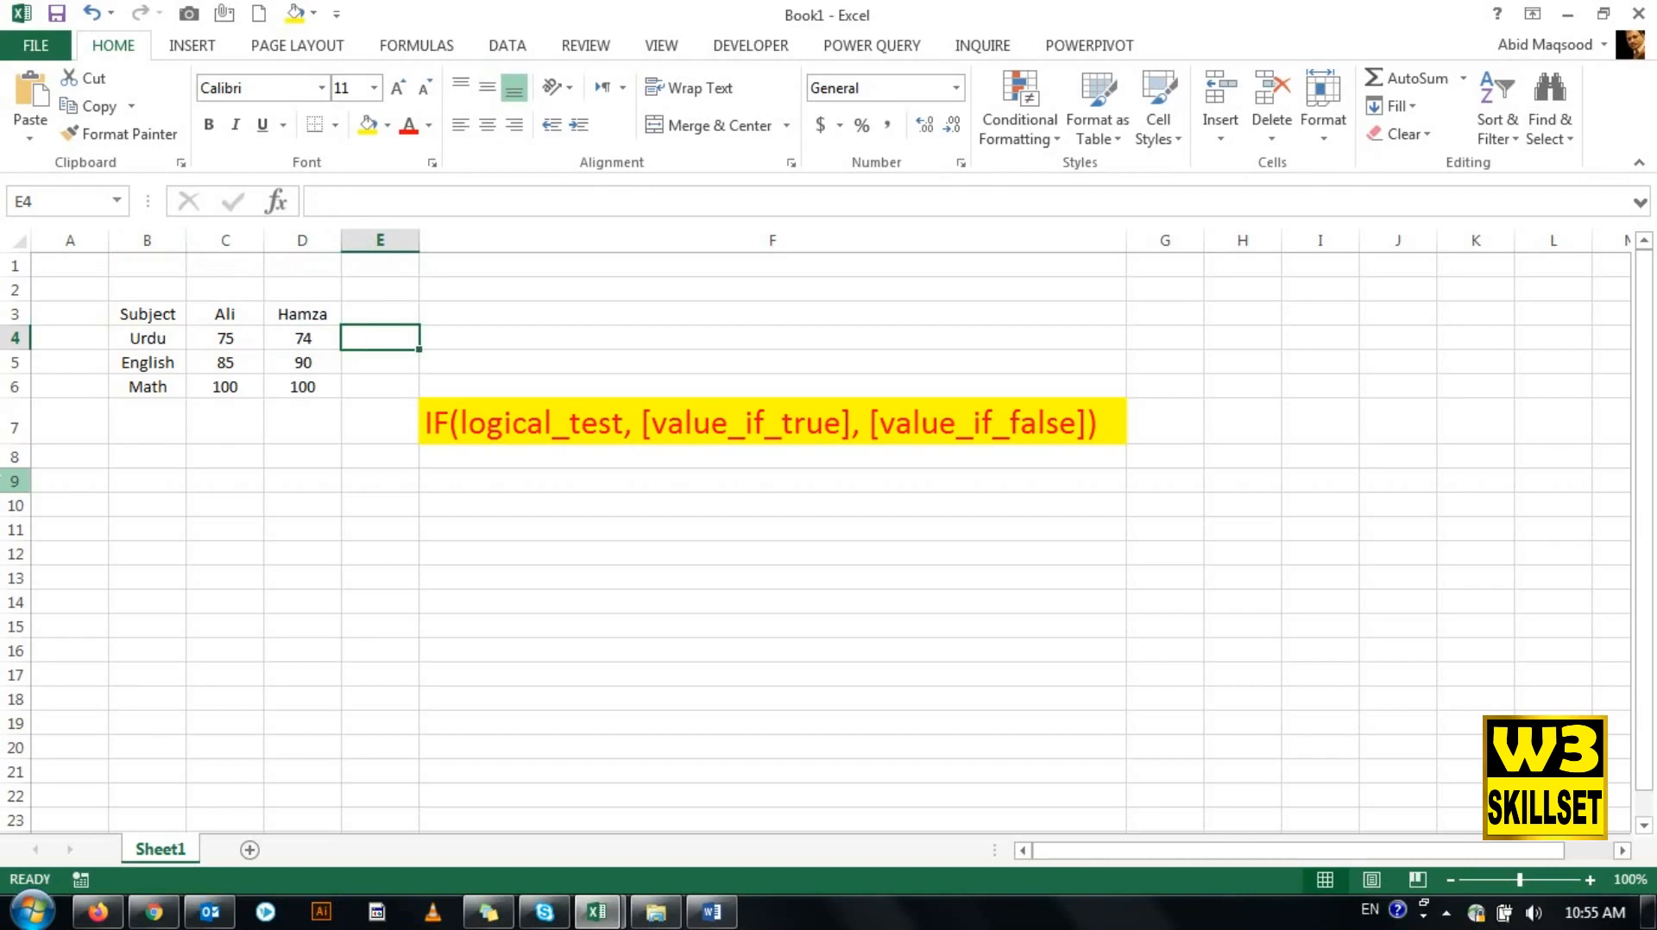
key(Left)
key(Left)
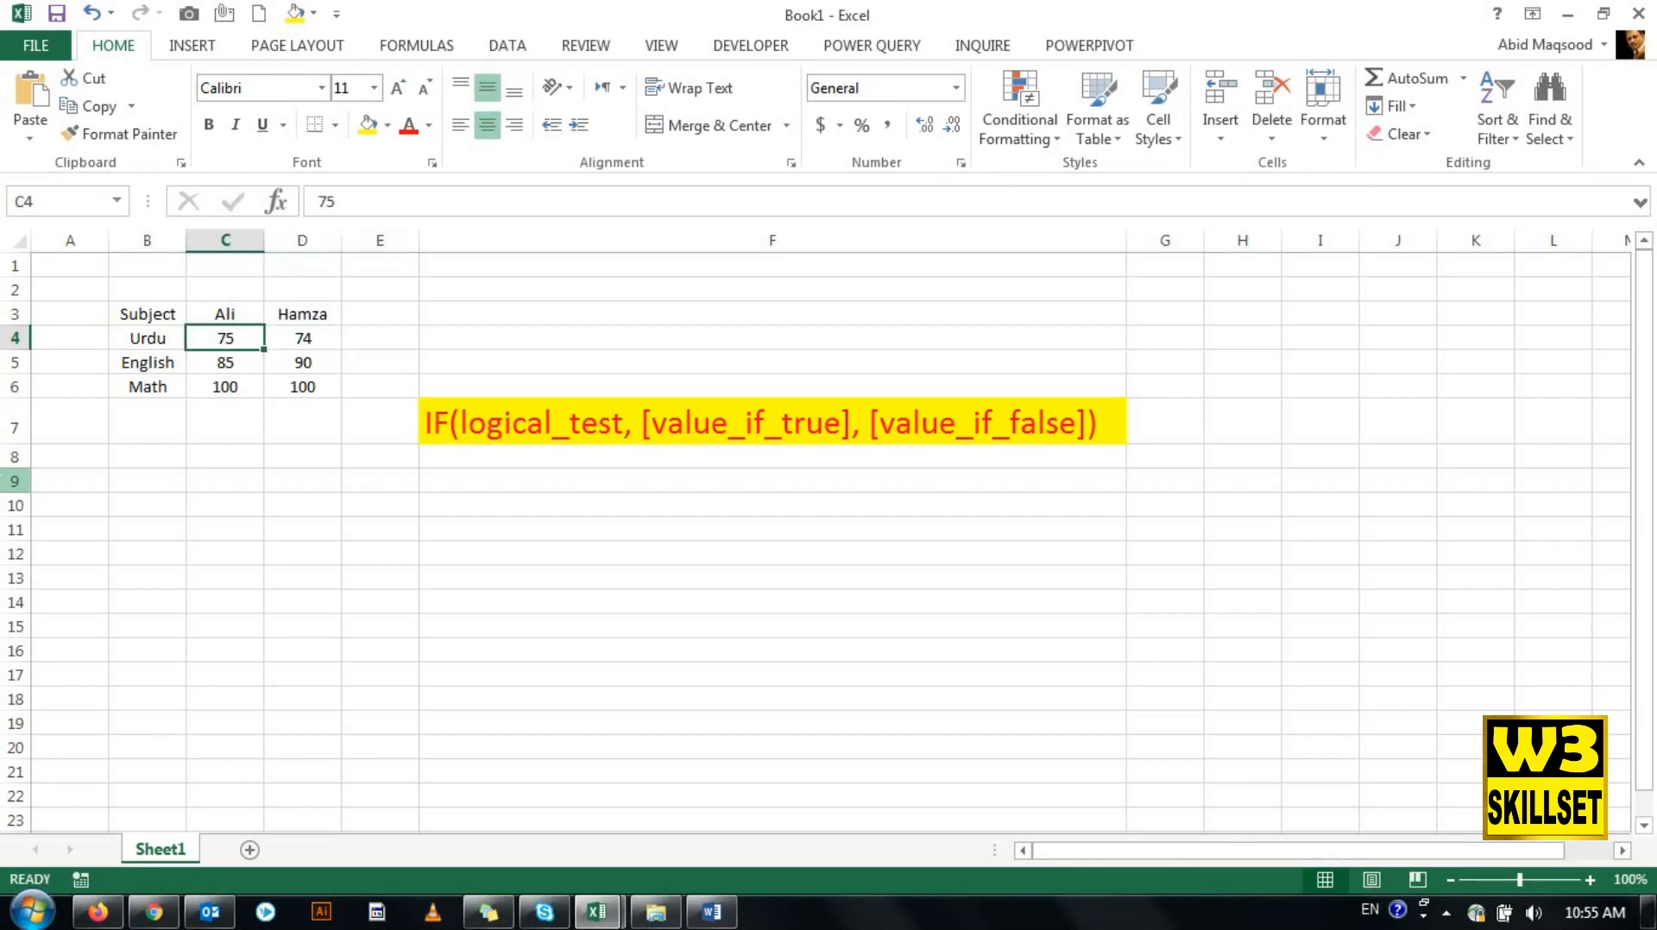
key(Down)
key(Right)
key(Left)
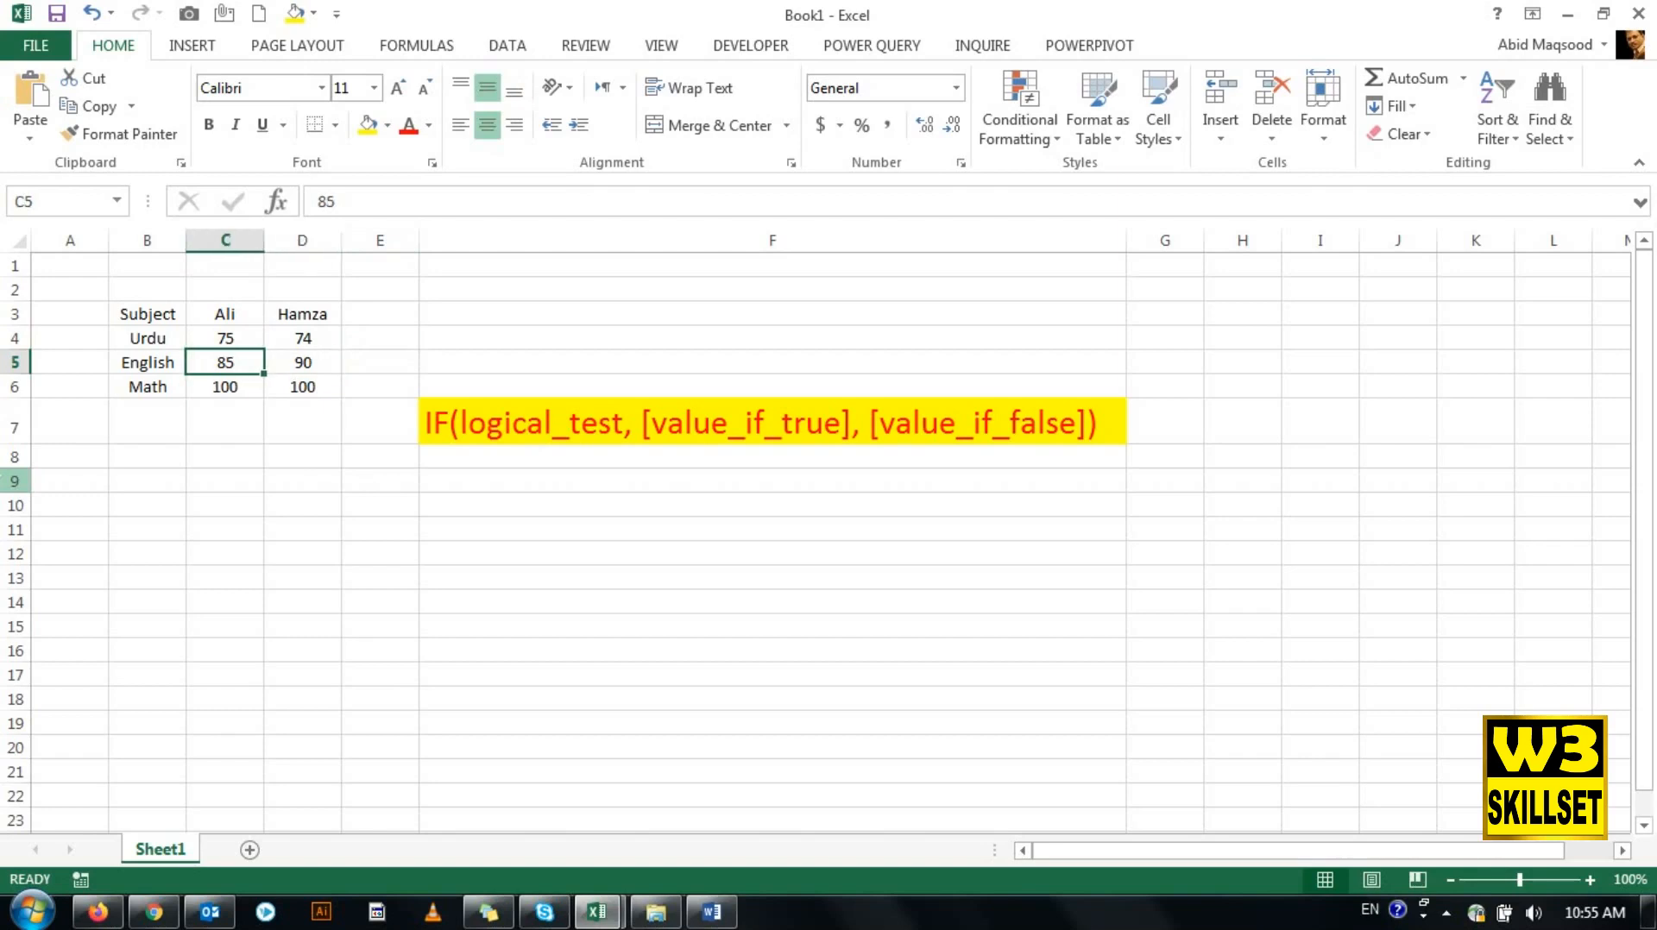
key(Down)
key(Right)
key(Up)
key(Up)
key(Down)
key(Down)
key(Left)
key(shift+Right)
key(Right)
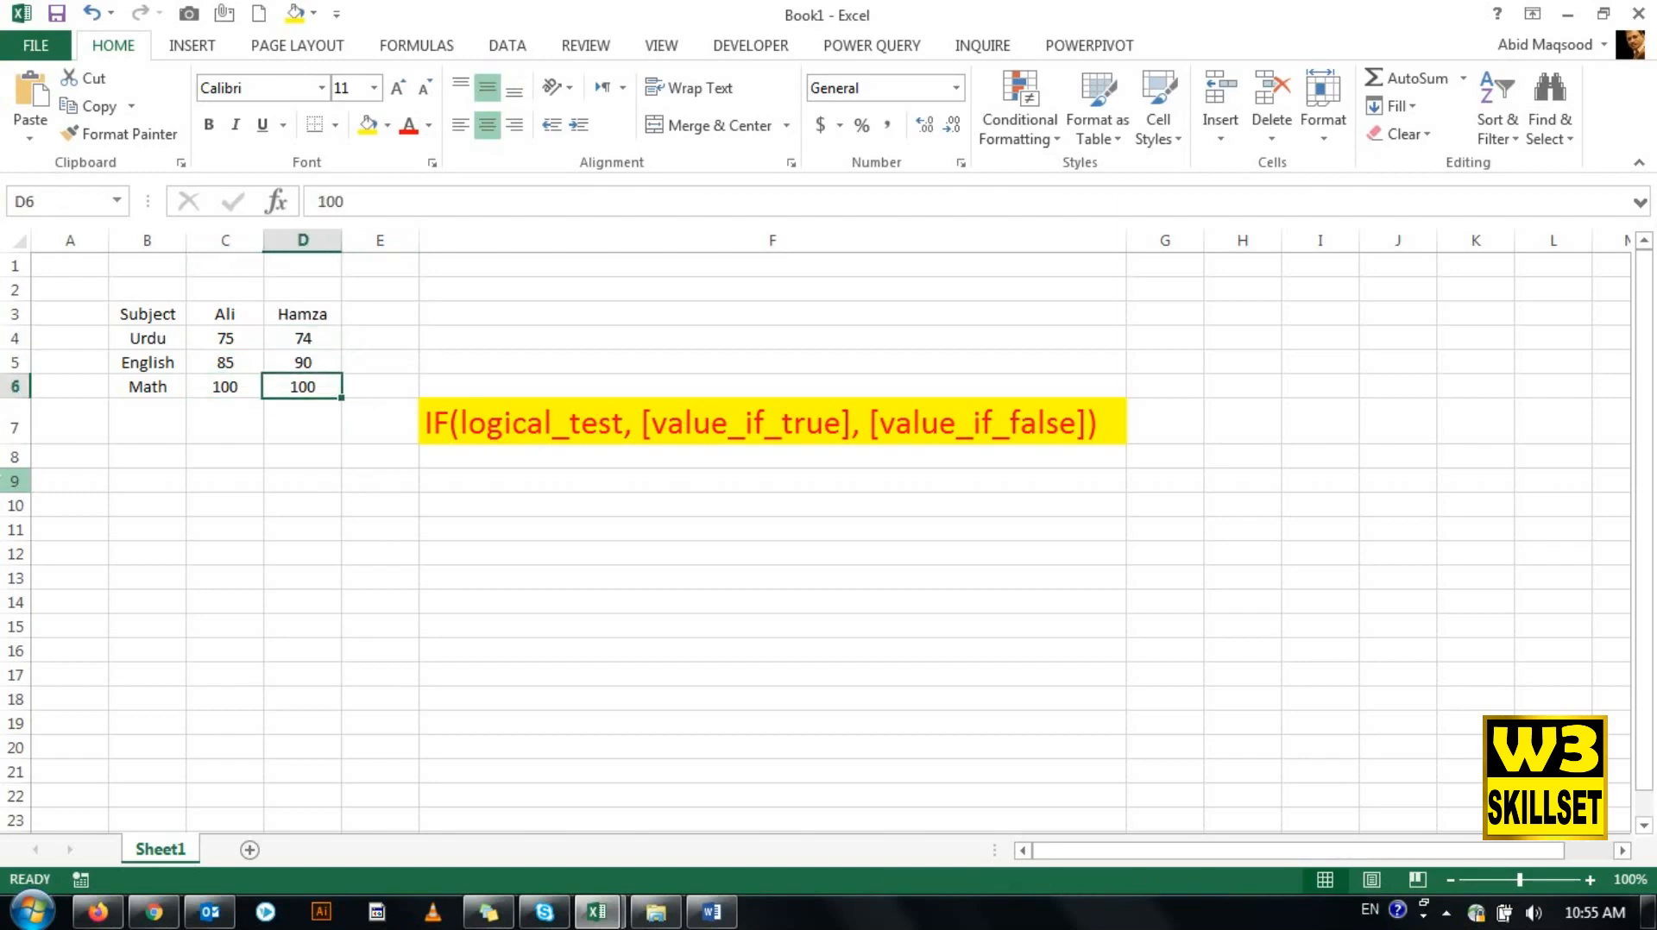
key(Right)
key(Left)
key(Right)
key(Up)
key(Up)
key(Left)
key(Left)
key(shift+Down)
key(shift+Down)
key(Up)
key(Down)
key(Down)
key(Down)
key(Up)
key(Up)
key(Right)
key(Up)
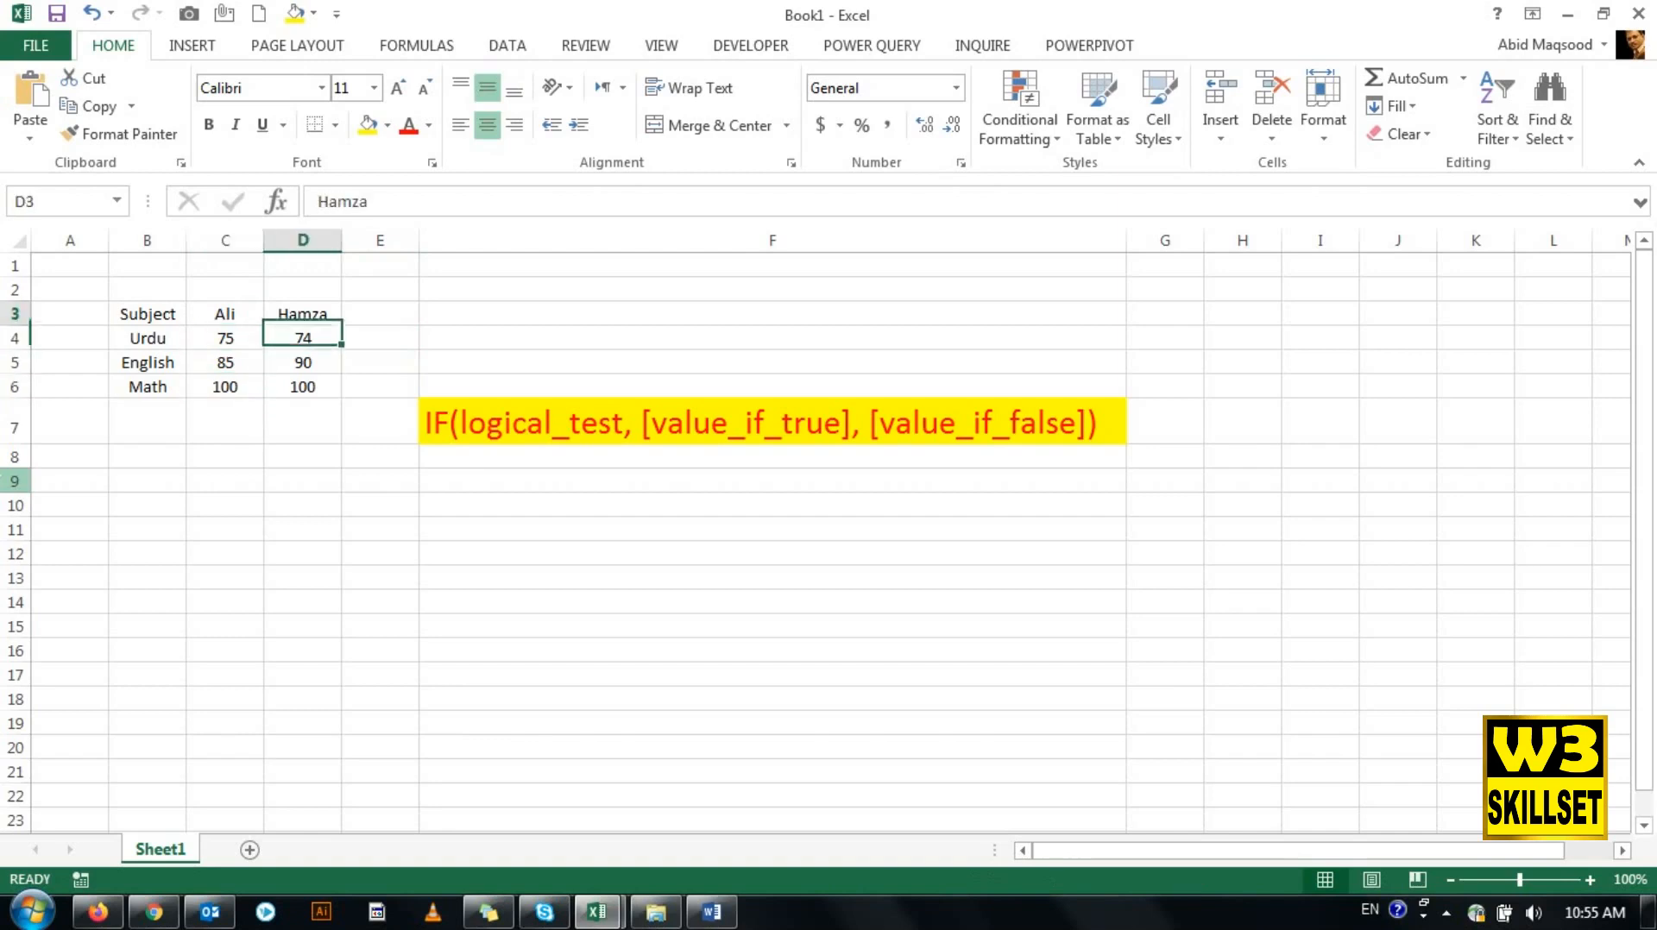
key(Left)
key(Down)
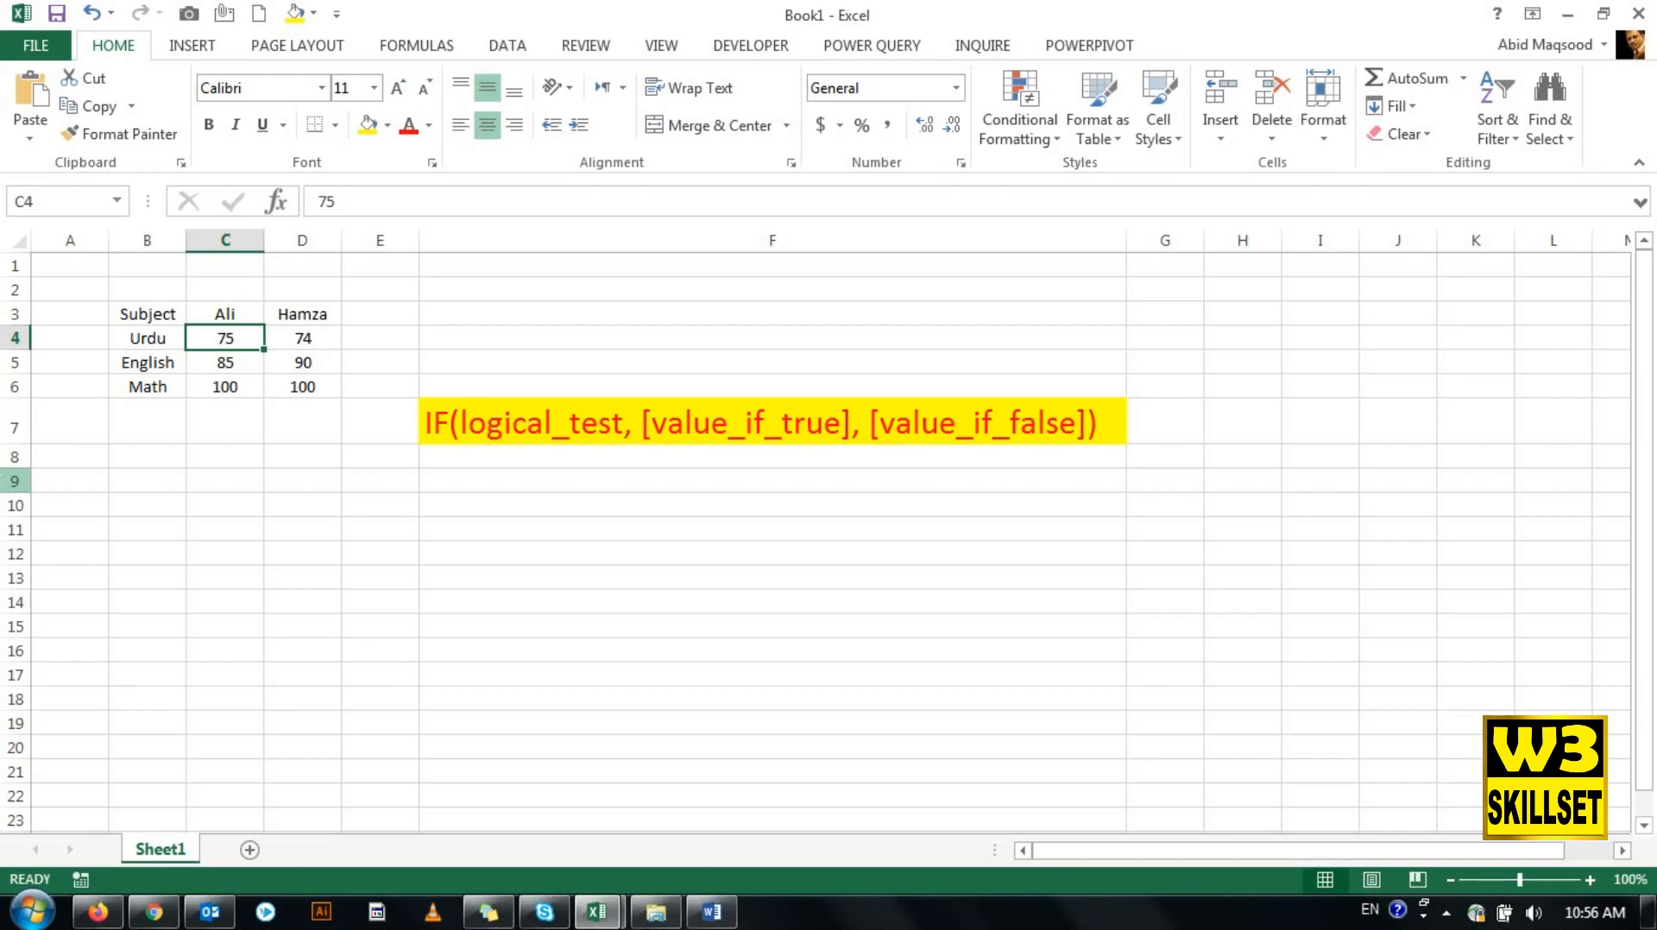
- List the comparison operators =, <, > and <> in cells F3 through F6
click(494, 321)
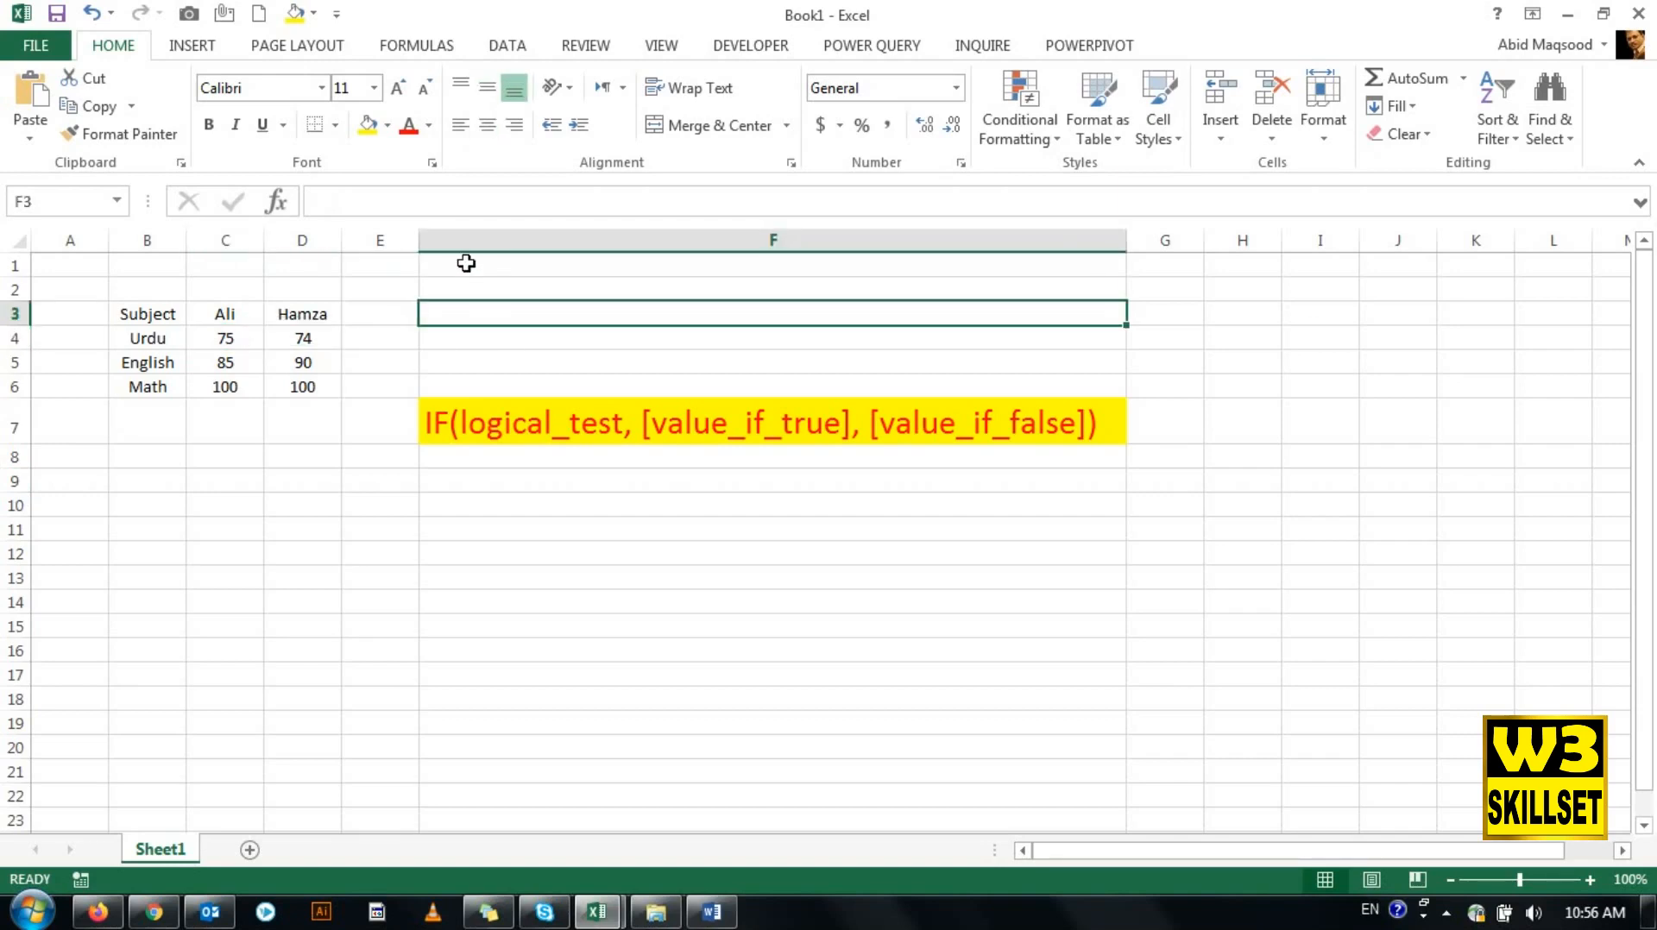
text(=)
key(Return)
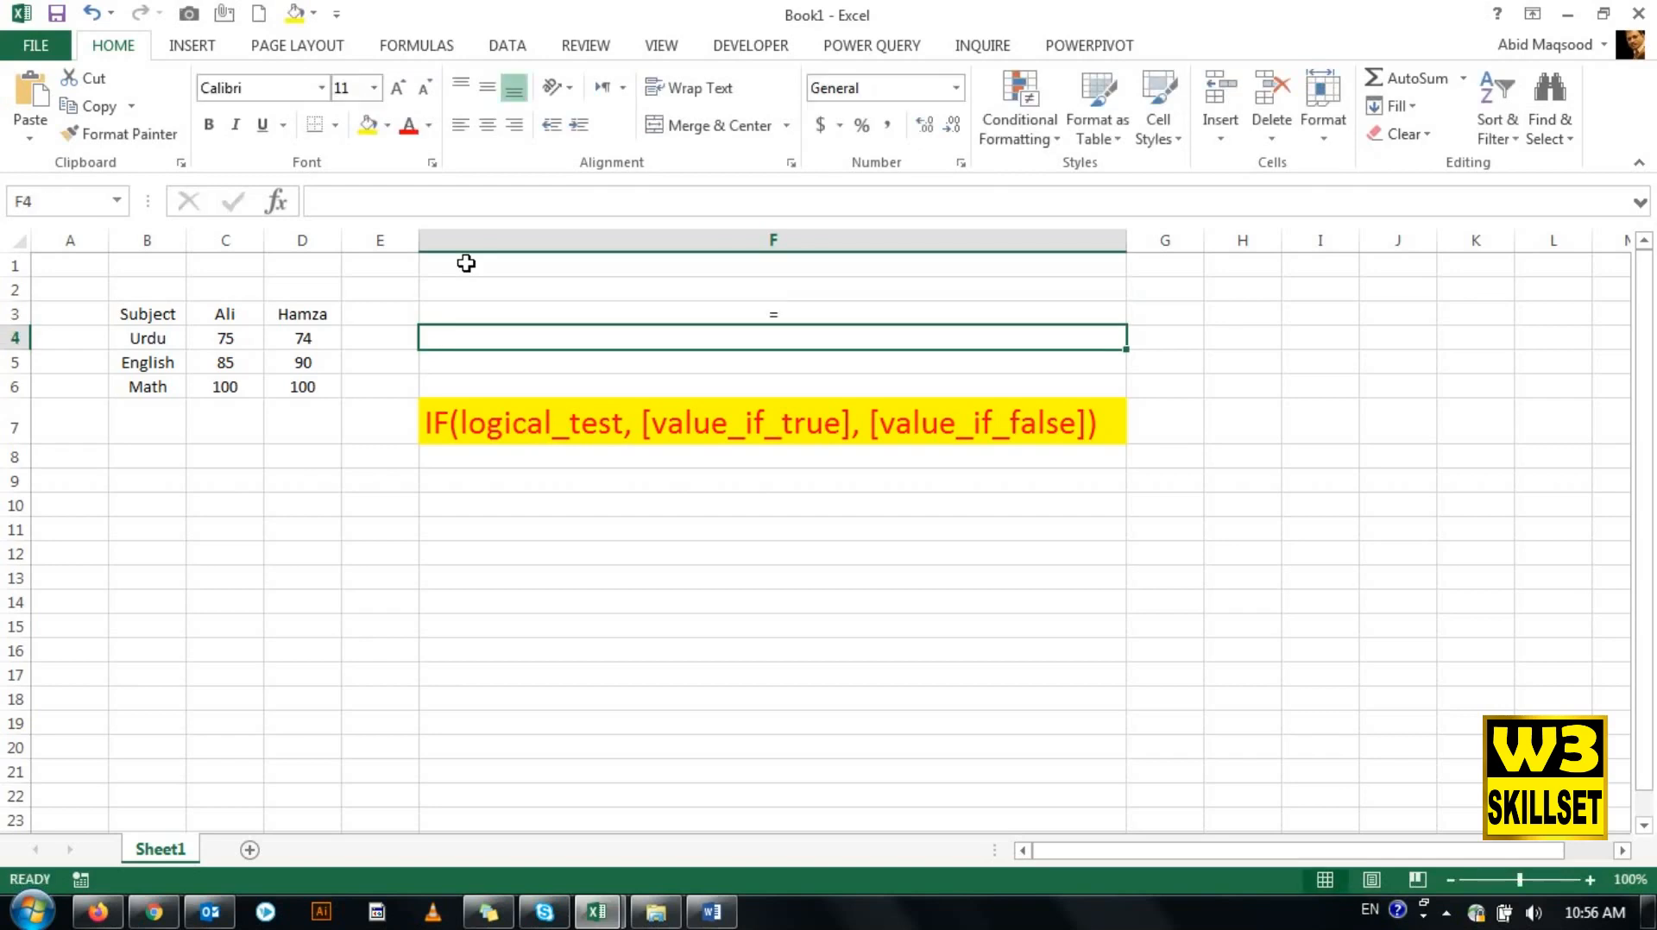
text(<)
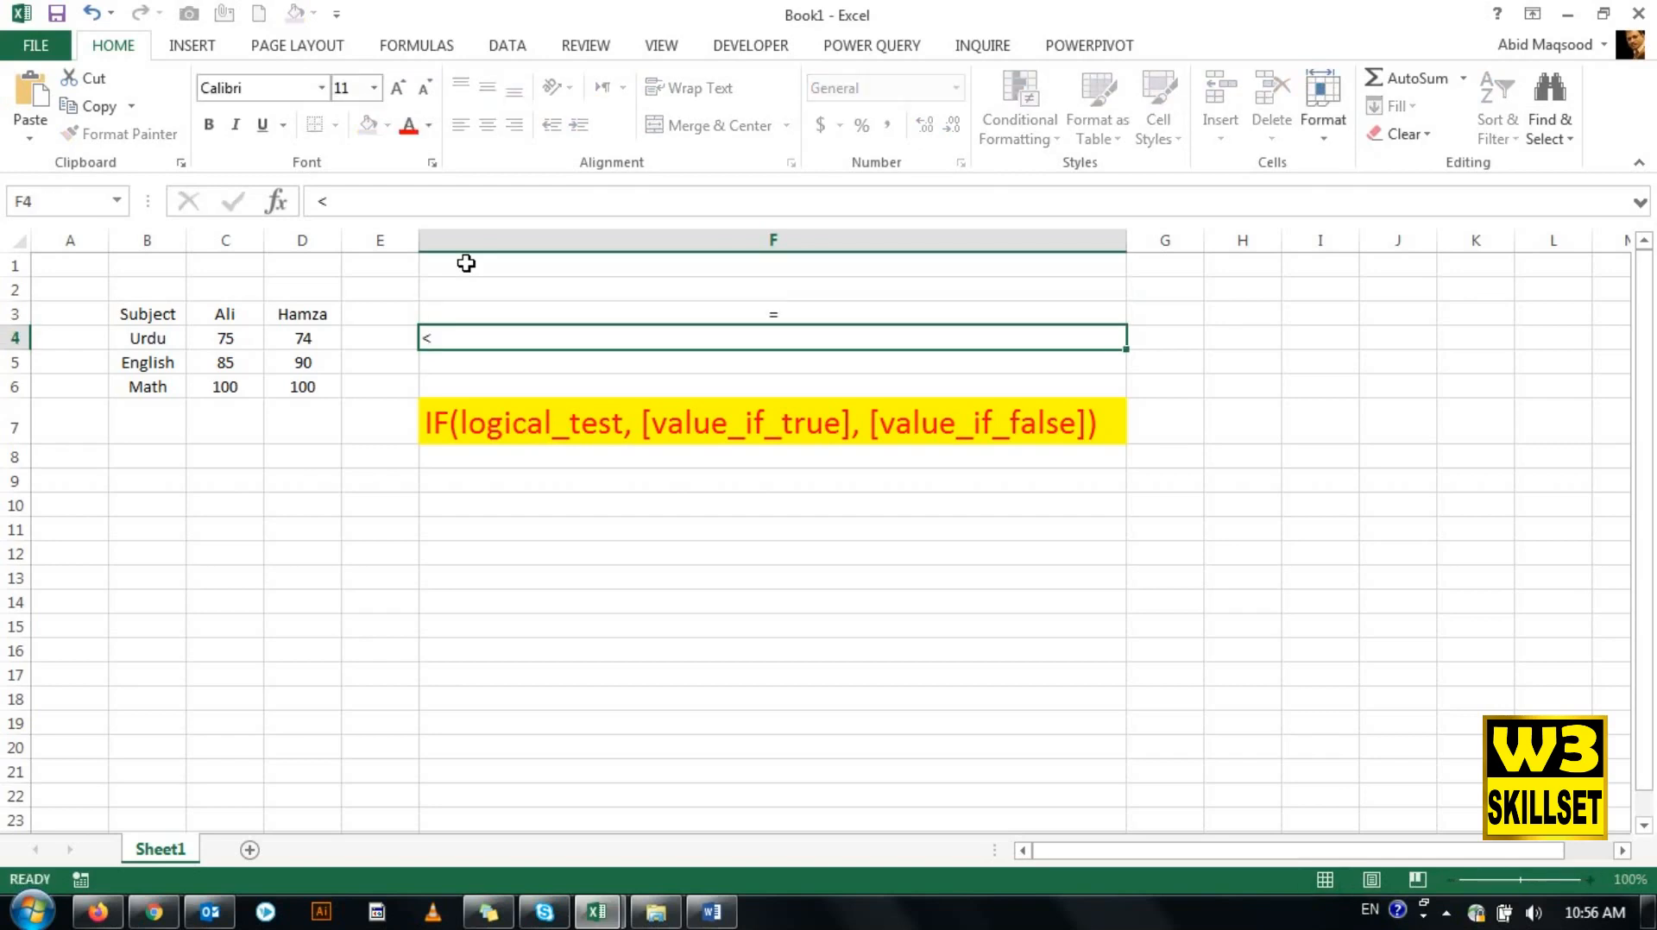
key(Return)
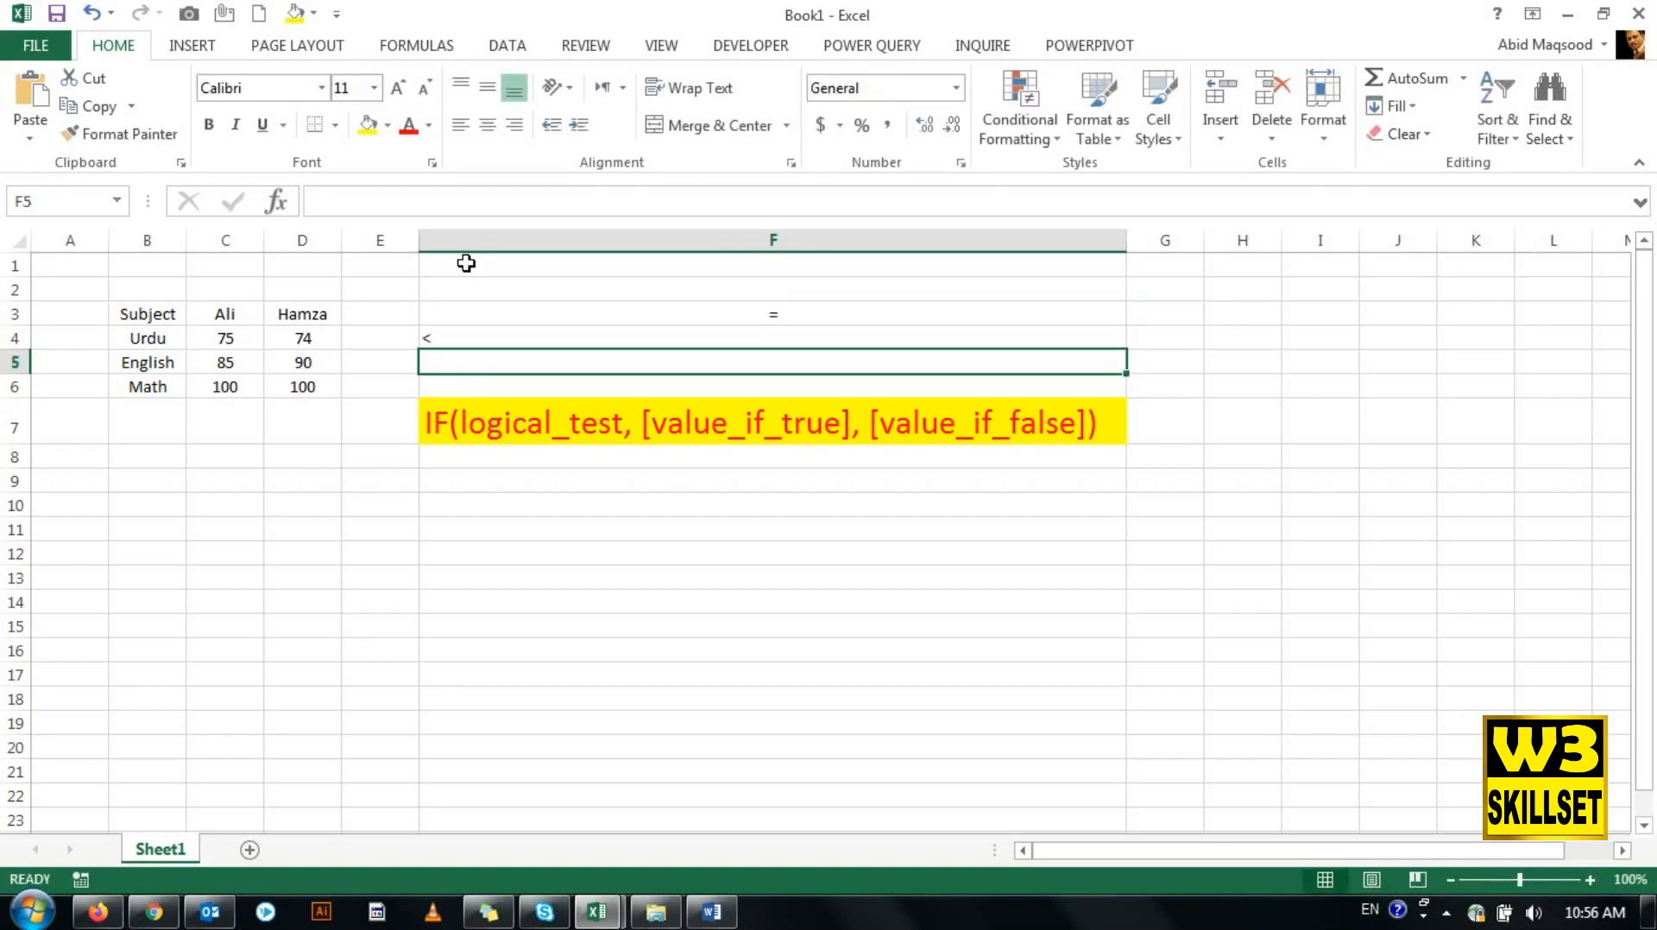
text(>)
key(Return)
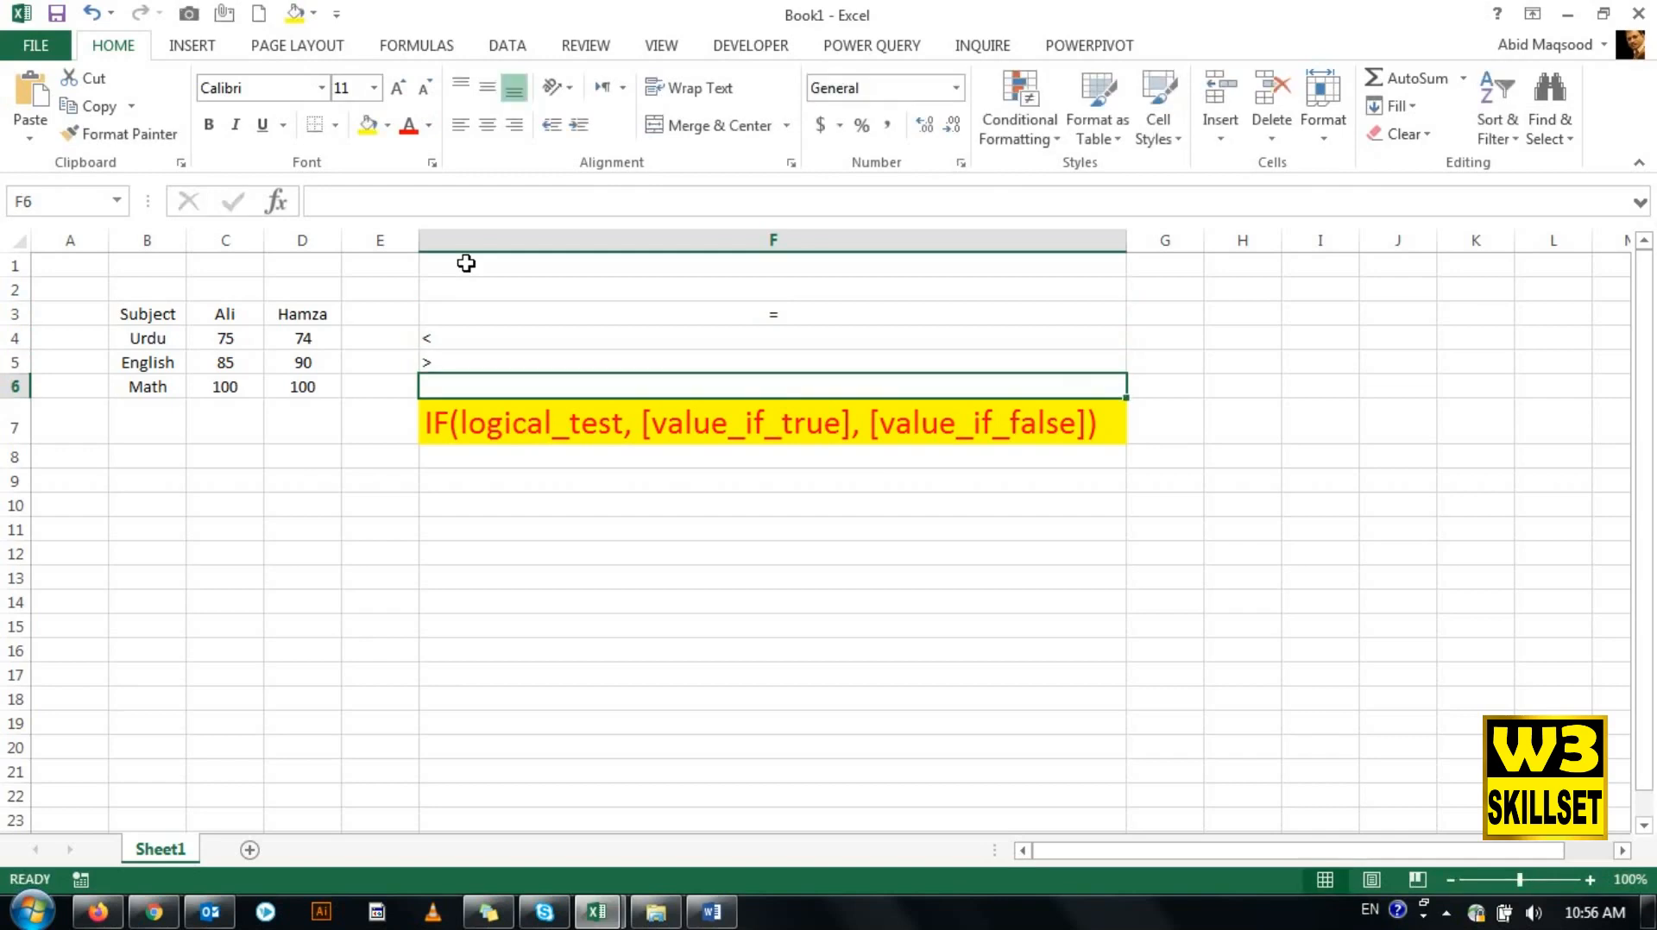
text(<>)
key(Return)
- Center the four comparison operators in F3:F6 horizontally
key(Up)
key(Up)
key(Up)
key(Up)
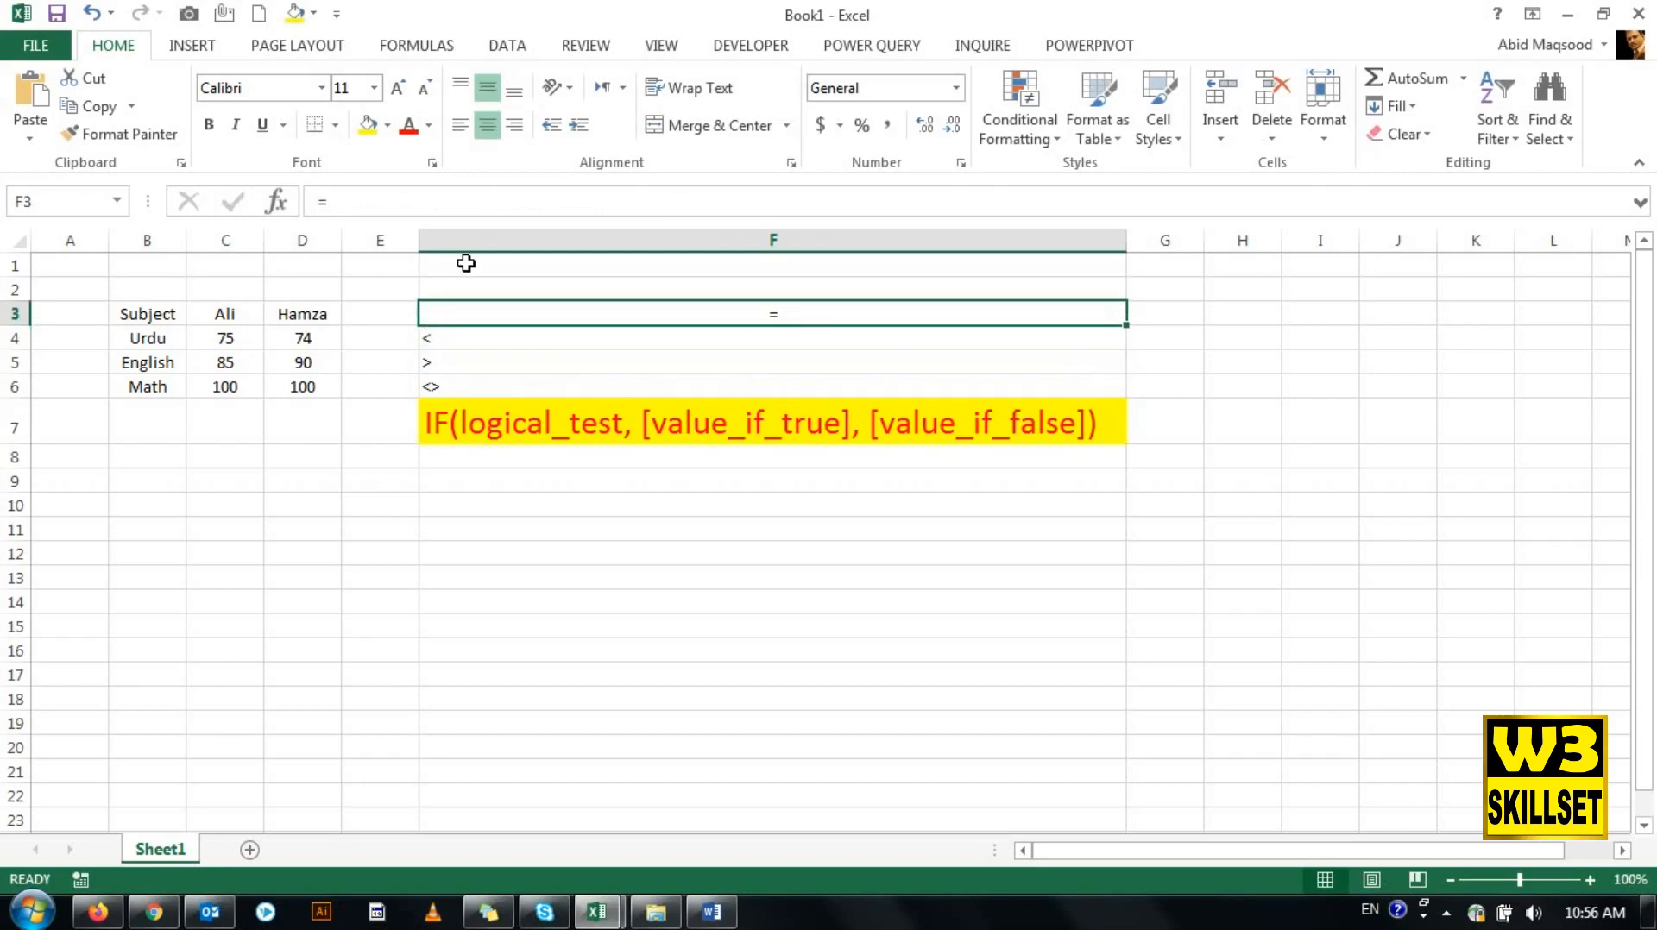
key(shift+Down)
key(shift+Down)
key(shift+Down)
click(486, 126)
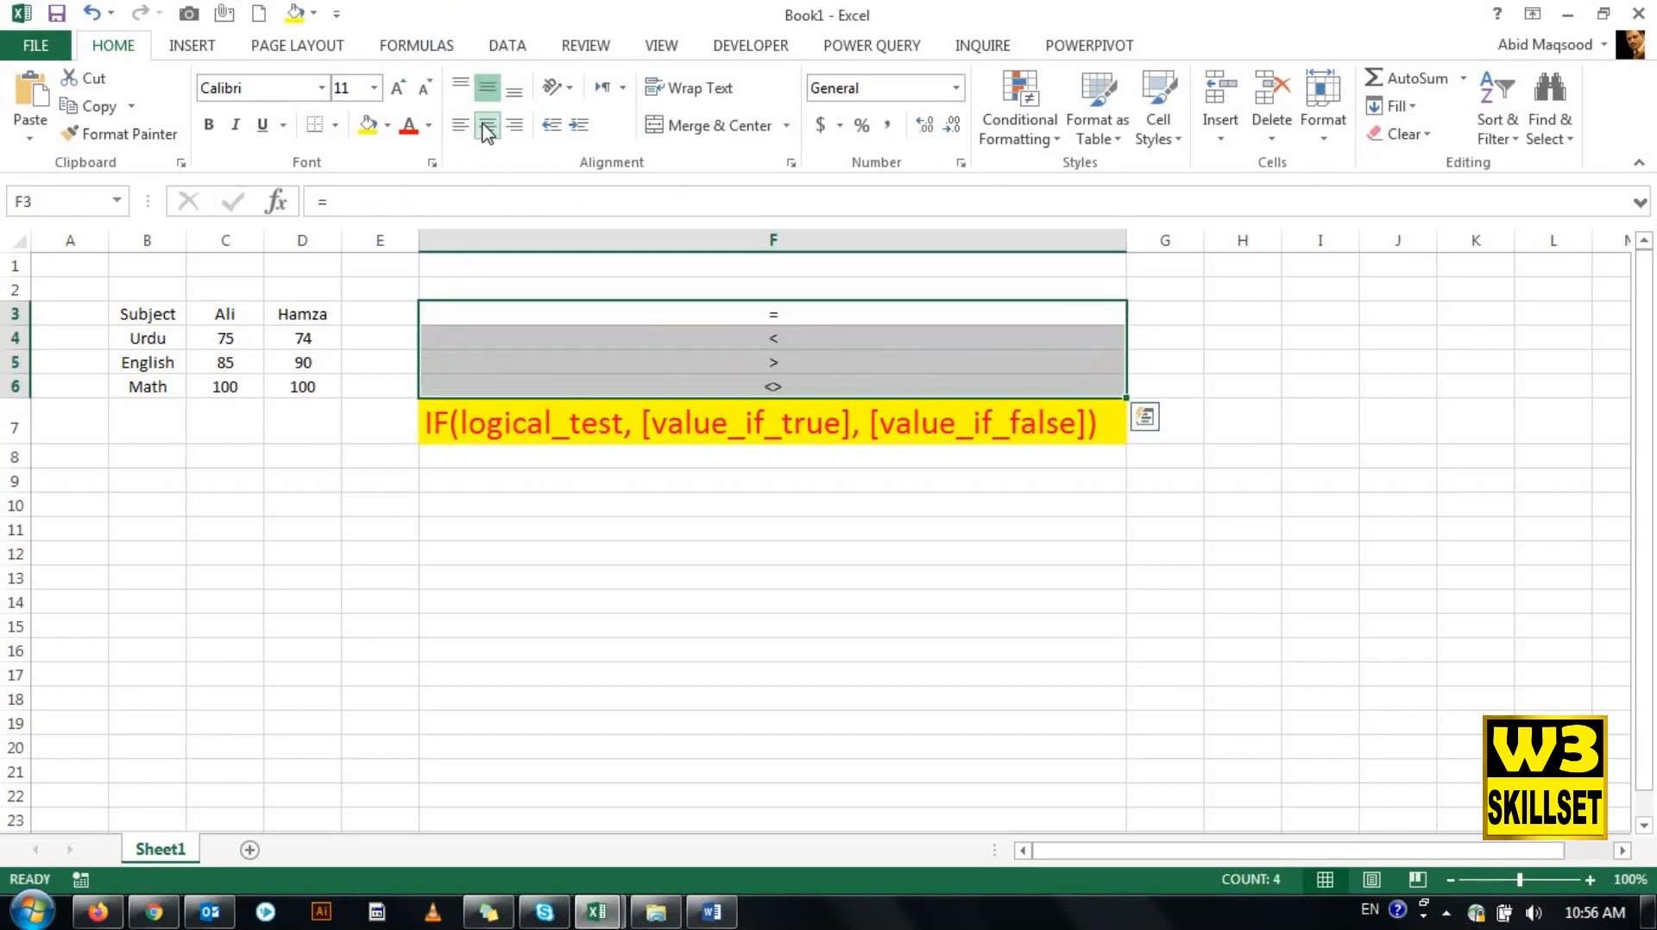
- Label the first three operators in G3:G5 as Equal, Less Than and Greater Than
click(1176, 320)
text(Eq)
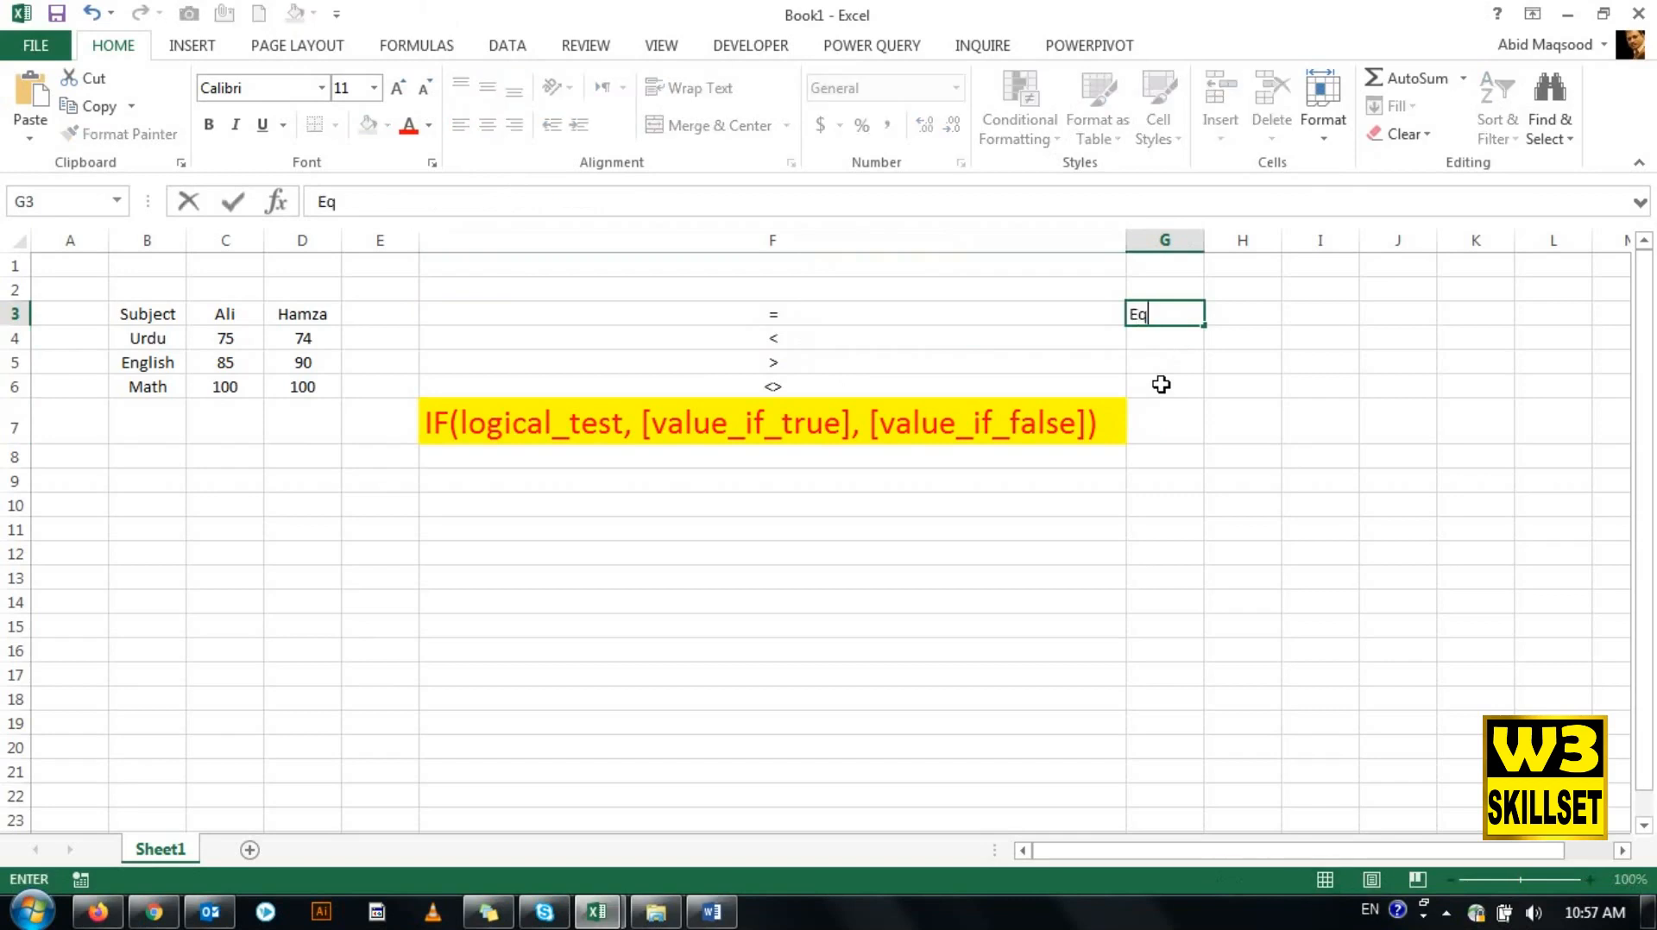
text(ual)
key(Return)
text(Less)
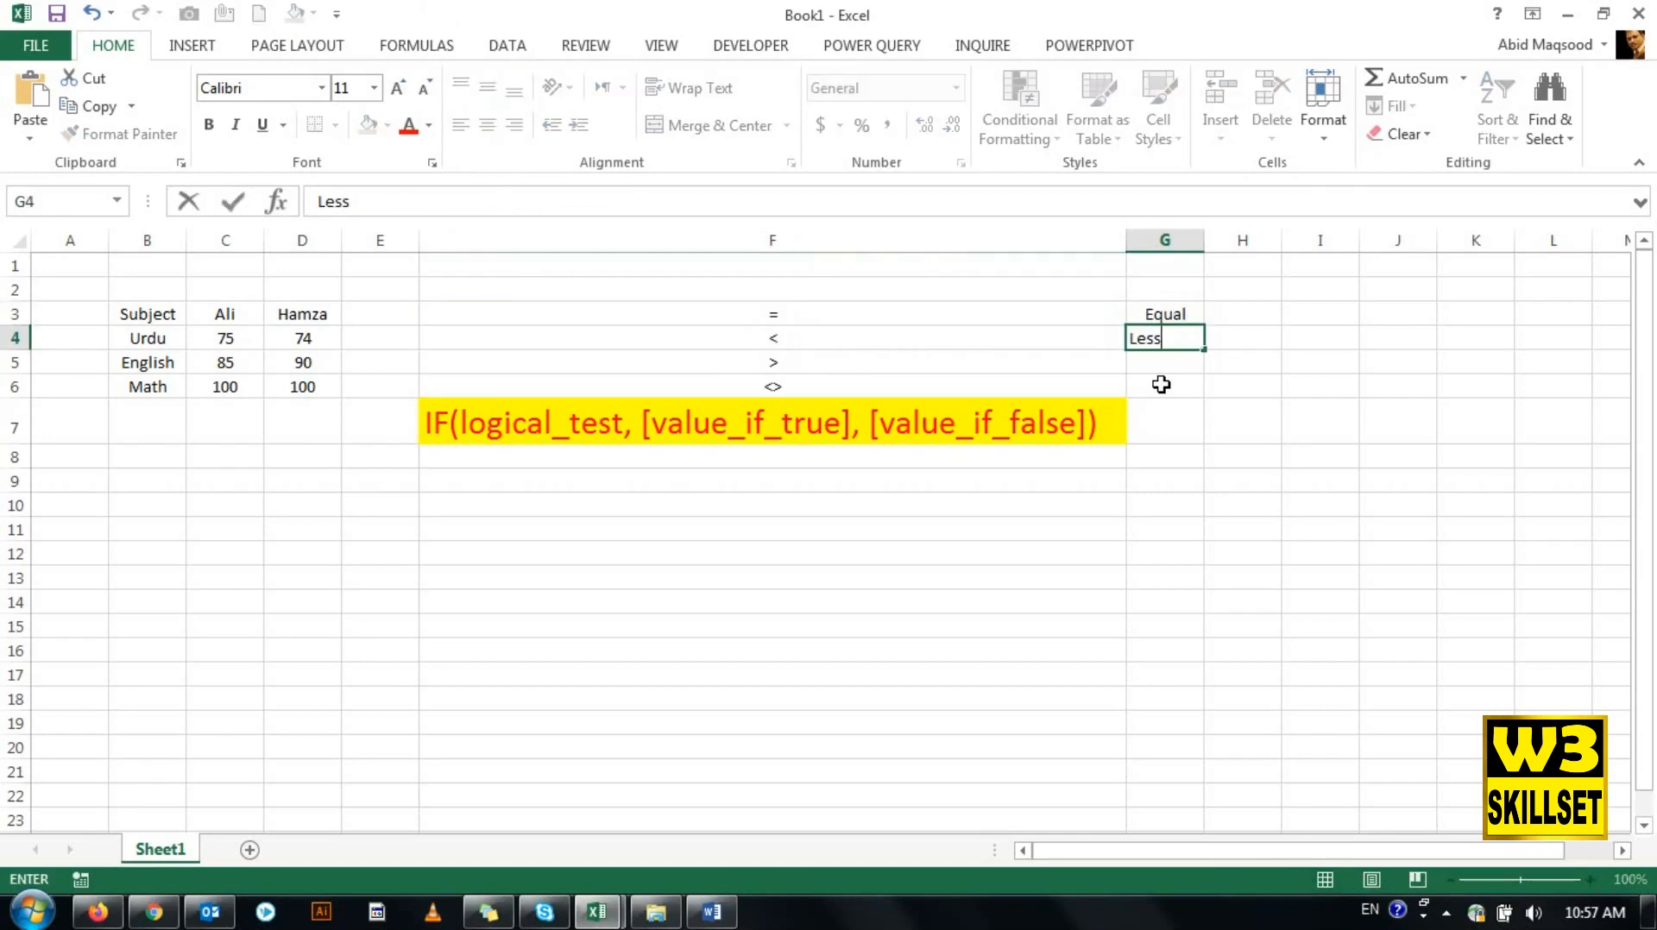
text( Tank)
key(BackSpace)
key(BackSpace)
key(BackSpace)
text(han)
key(Return)
text(Gre)
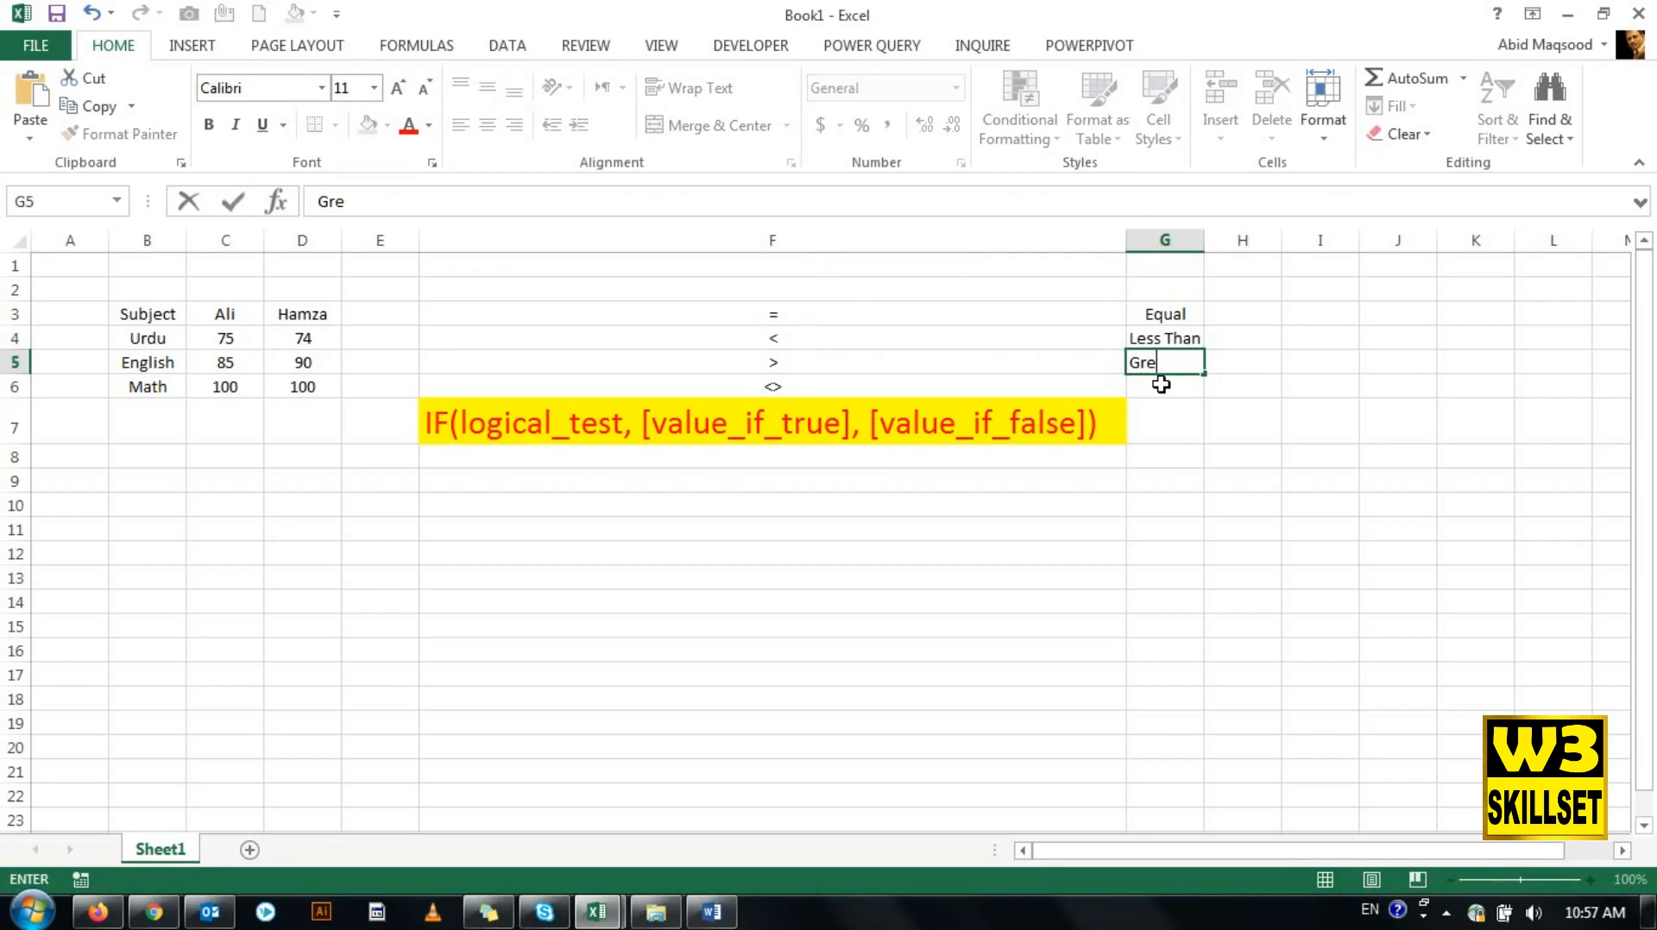
text(ater Than)
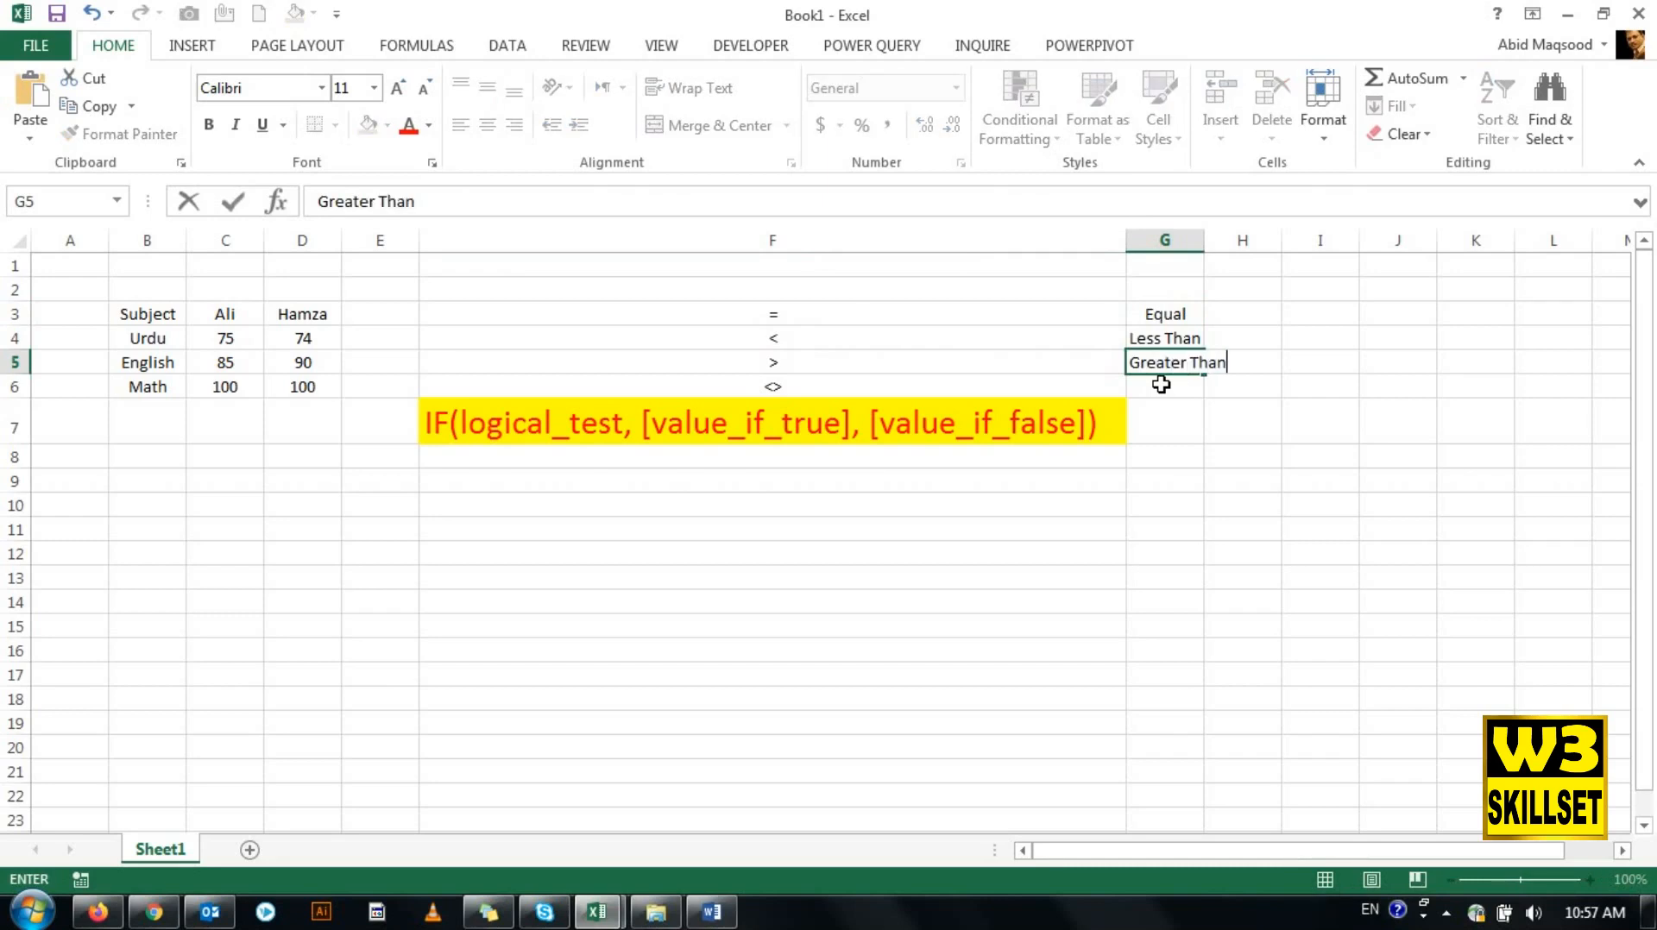
key(Return)
text(Less)
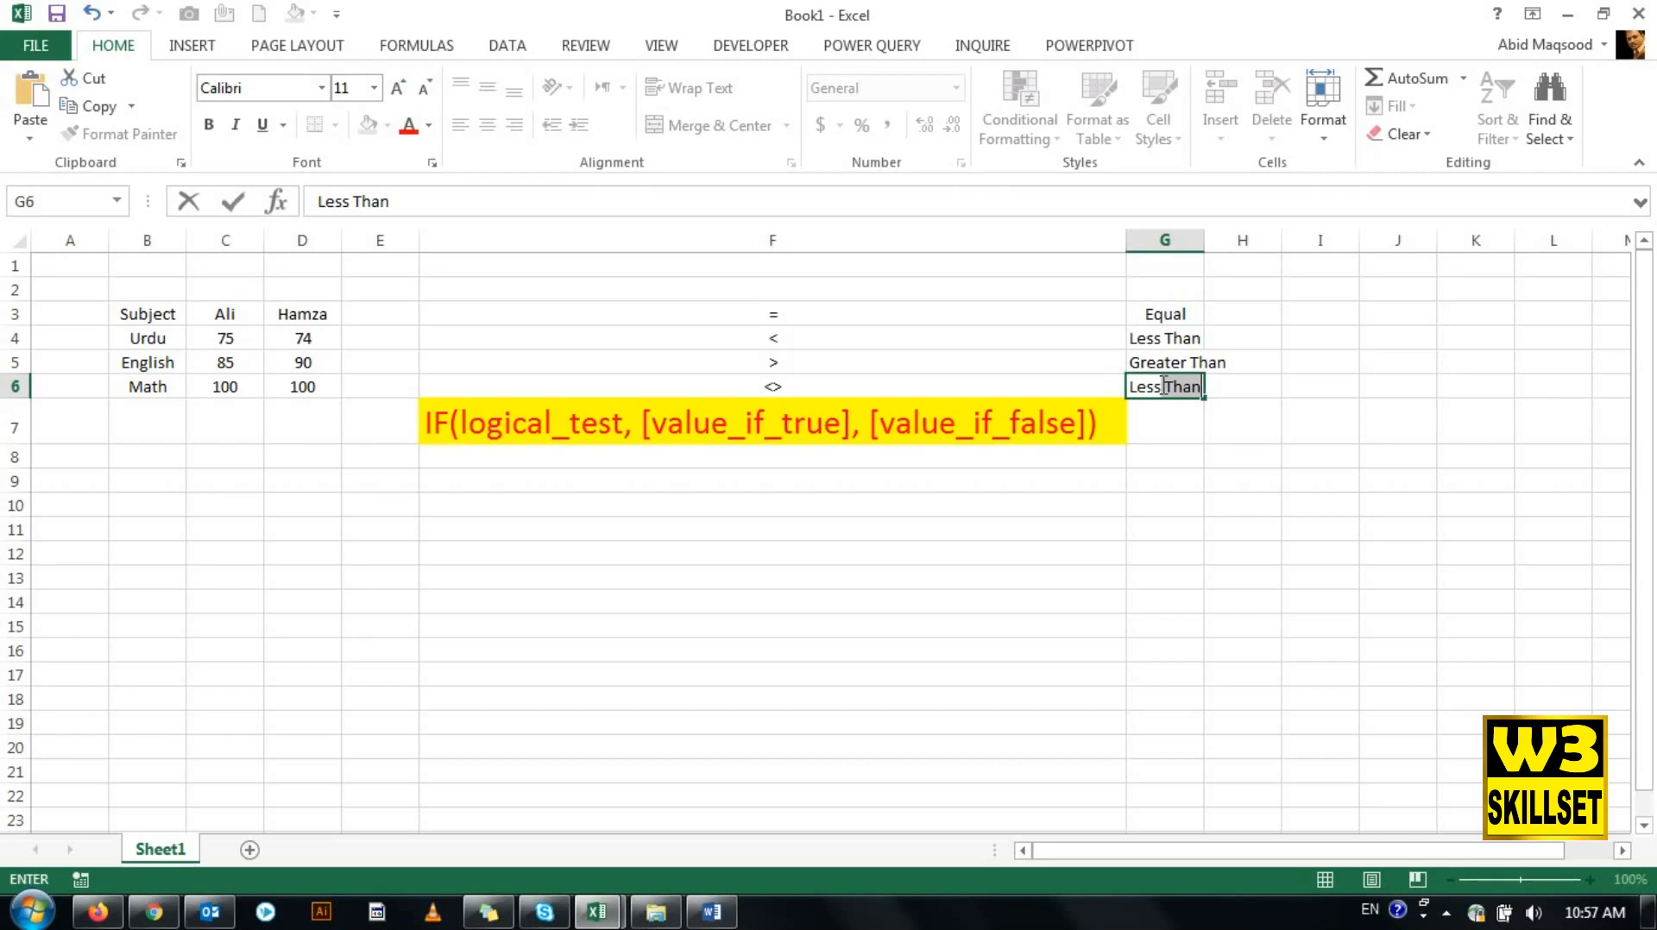
text(than)
text( o)
text(r)
key(BackSpace)
key(BackSpace)
key(BackSpace)
key(BackSpace)
key(BackSpace)
key(BackSpace)
key(BackSpace)
key(BackSpace)
key(BackSpace)
key(BackSpace)
key(BackSpace)
key(BackSpace)
- Label the <> operator in G6 as Not Equal to
text(Not E)
text(qual to)
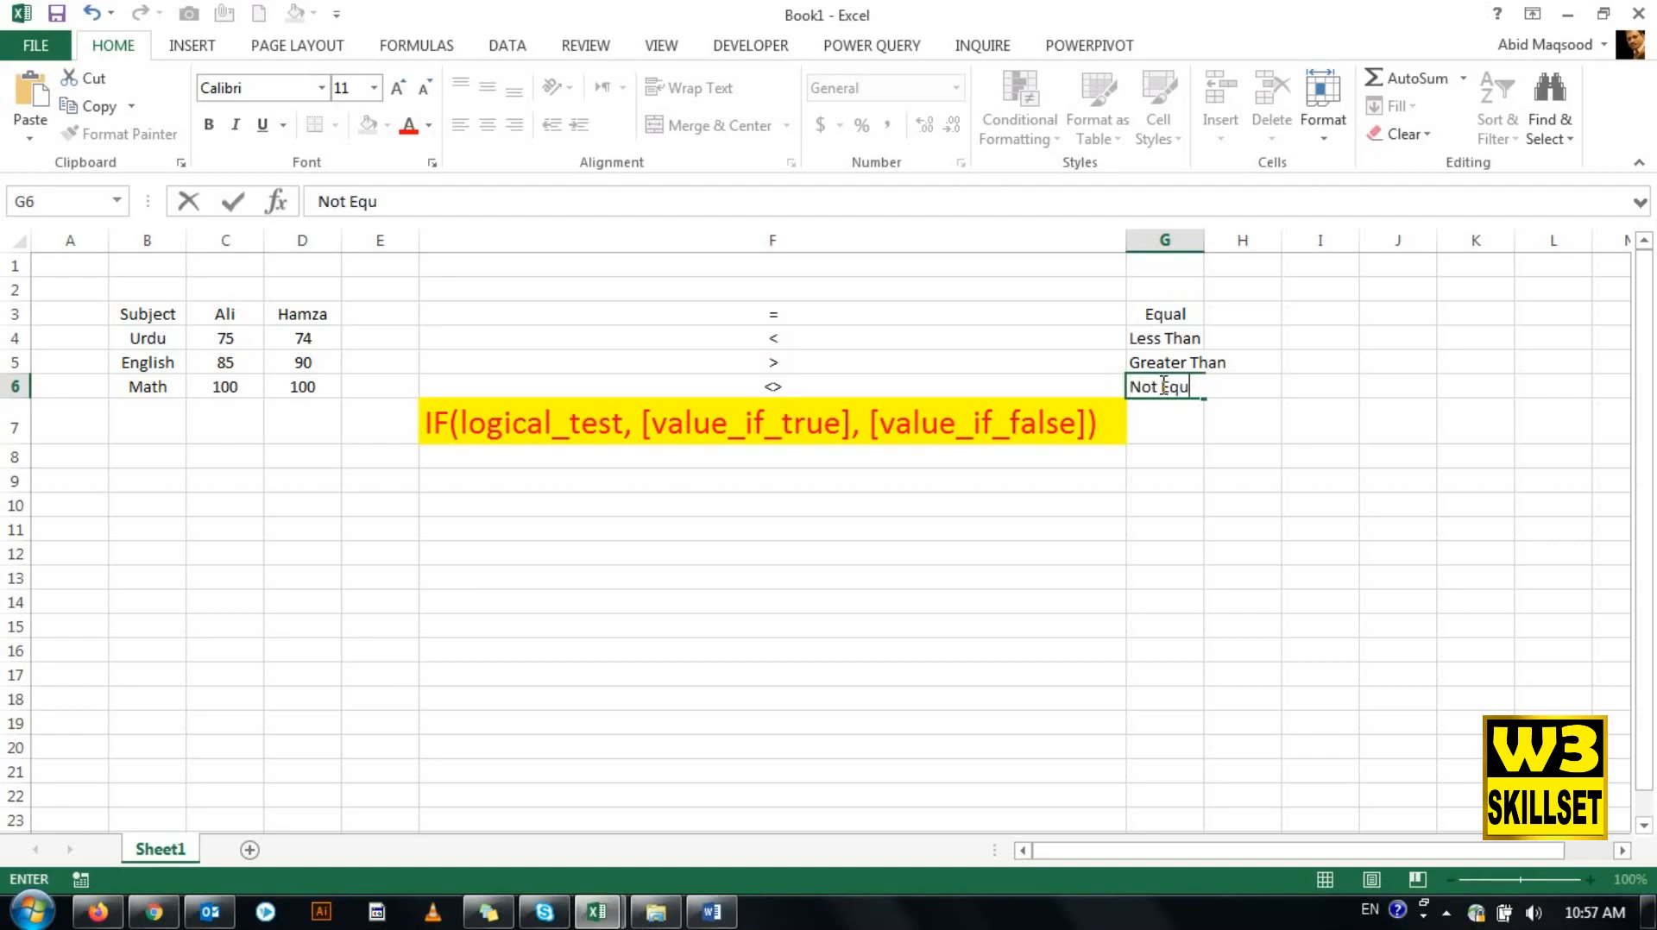
key(Return)
- Begin an IF formula in E4 with the logical test c4>d4 to compare the two Urdu marks
key(Up)
key(Up)
key(Down)
key(Left)
key(Down)
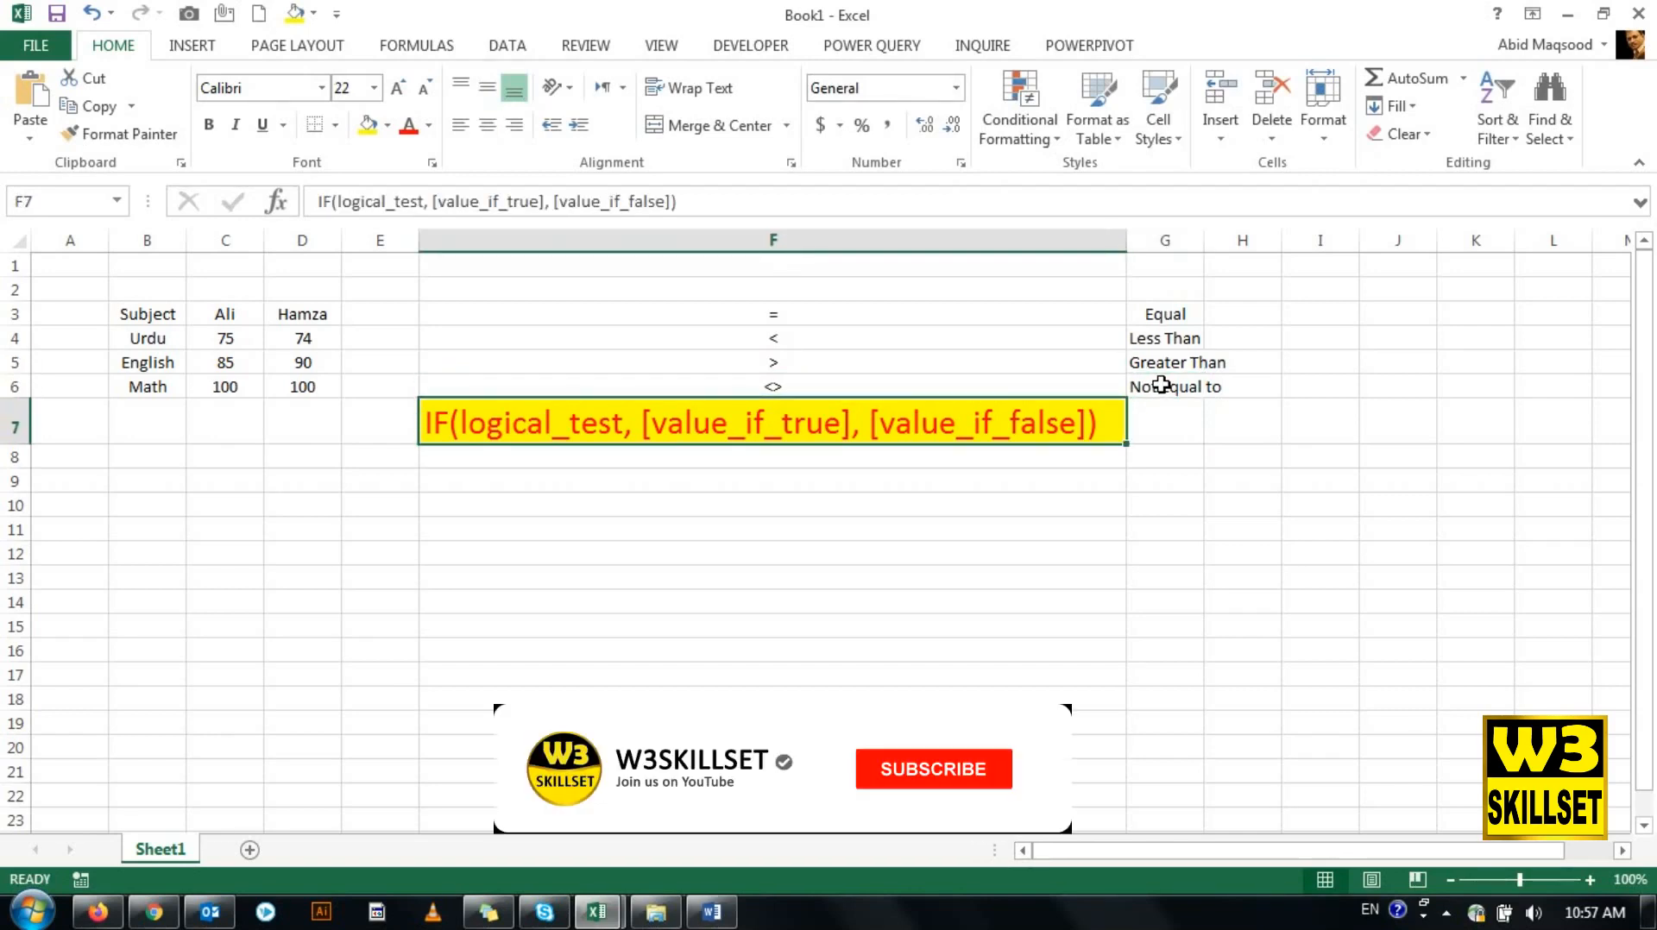
key(Up)
key(Up)
key(Up)
key(Left)
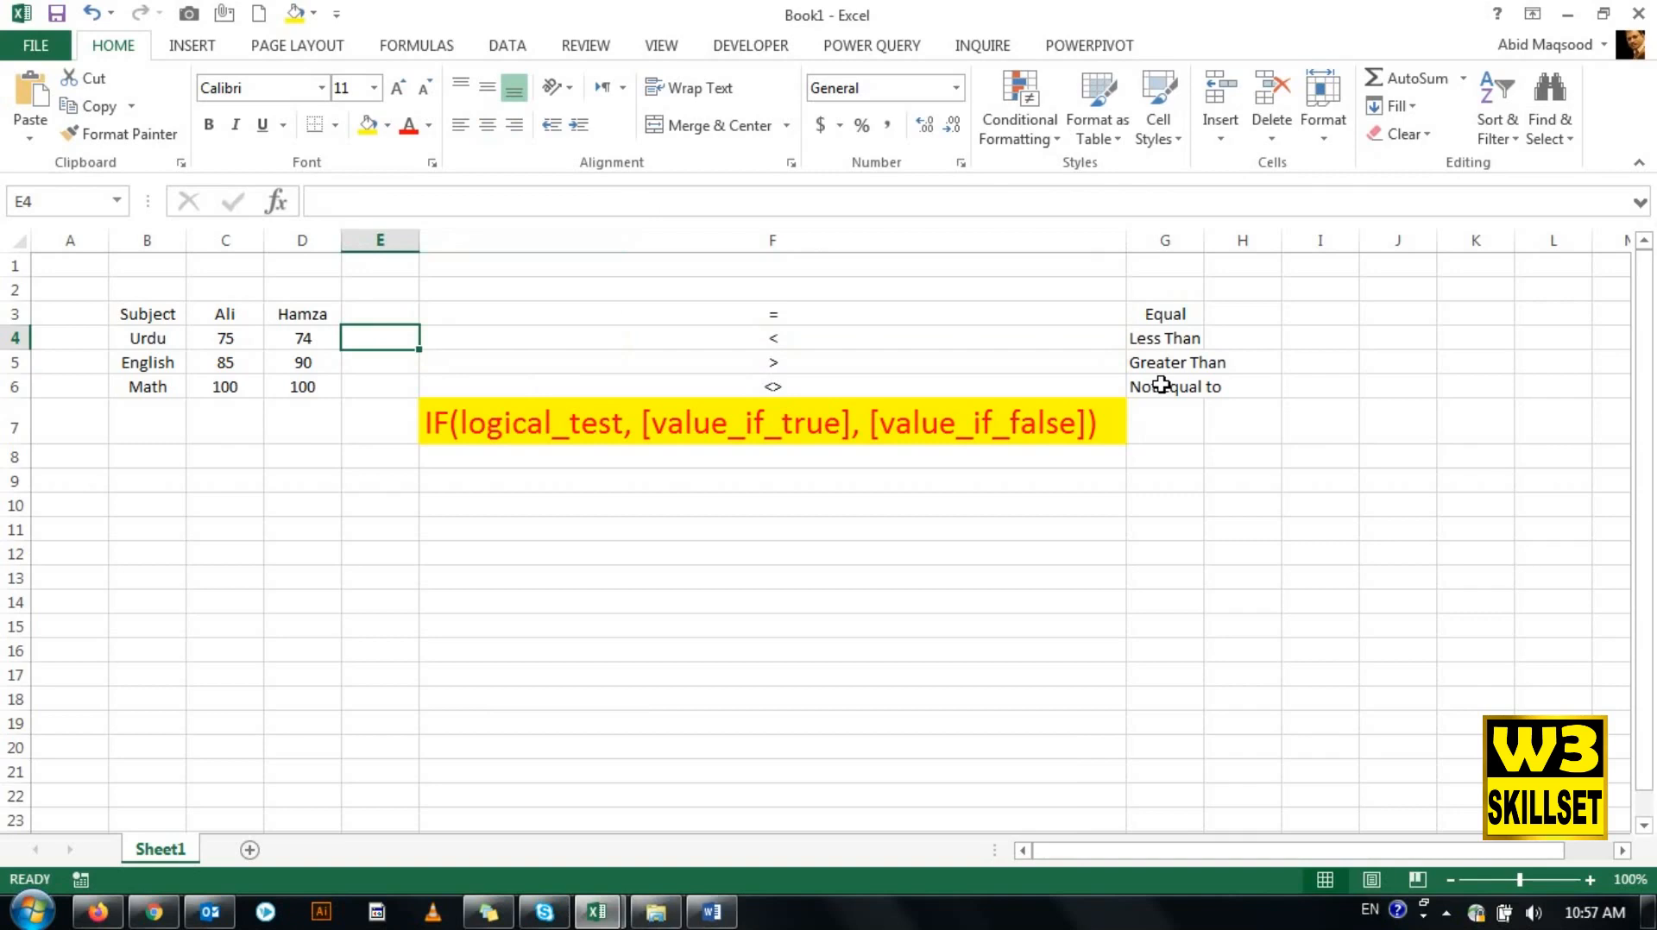
text(=)
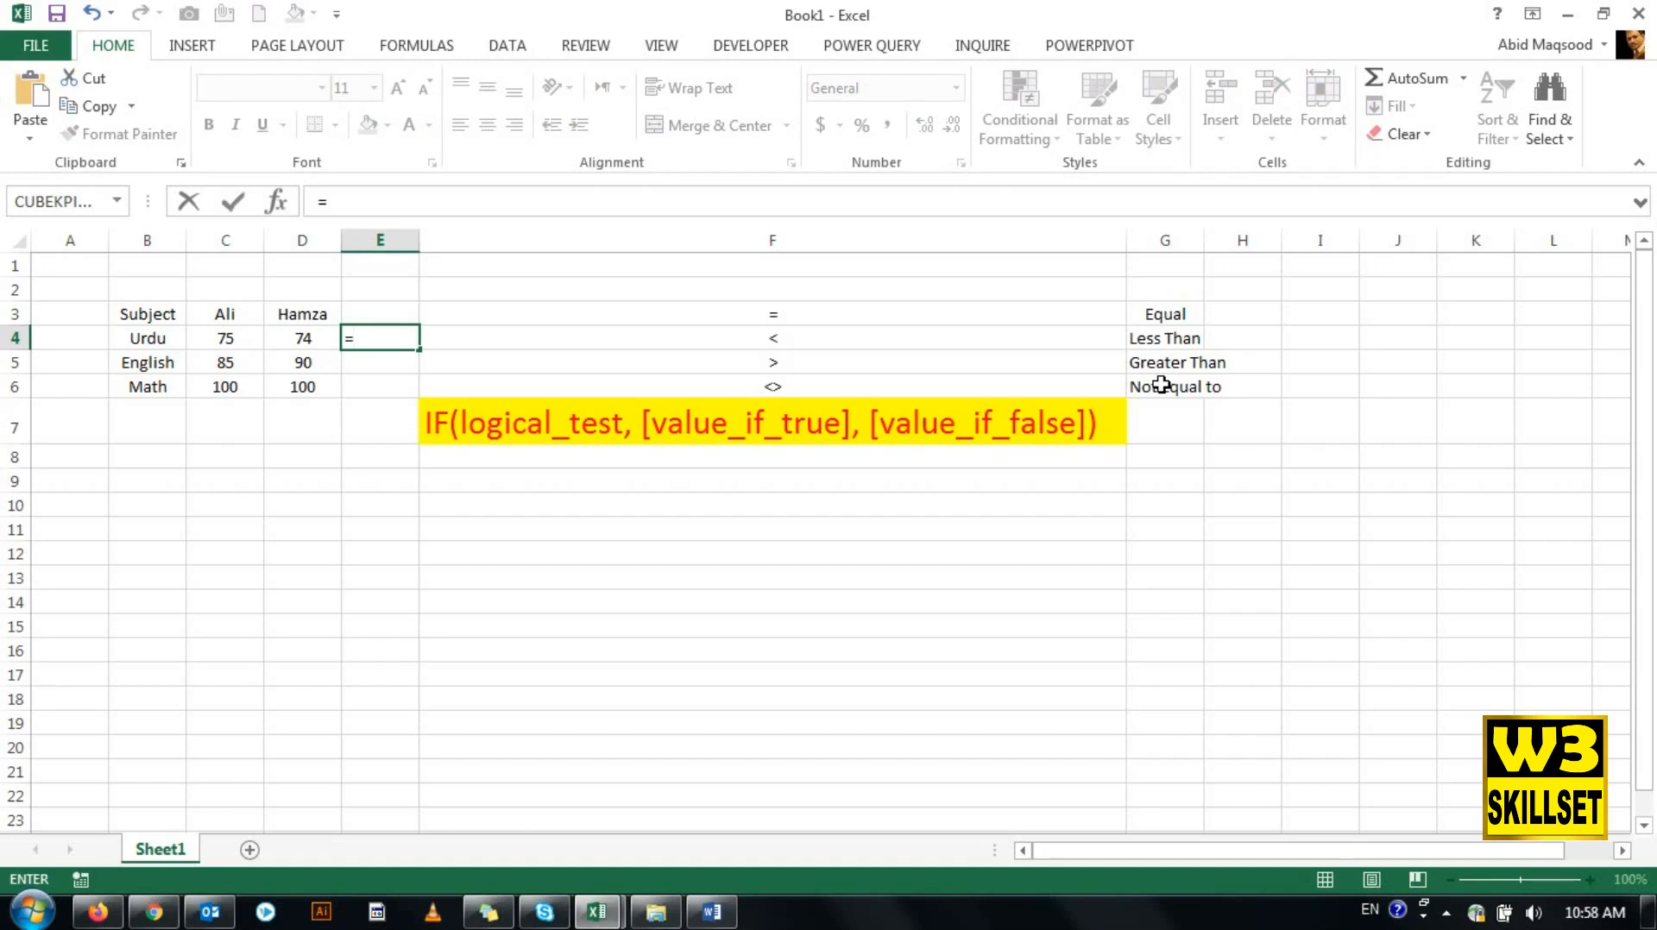
text(if()
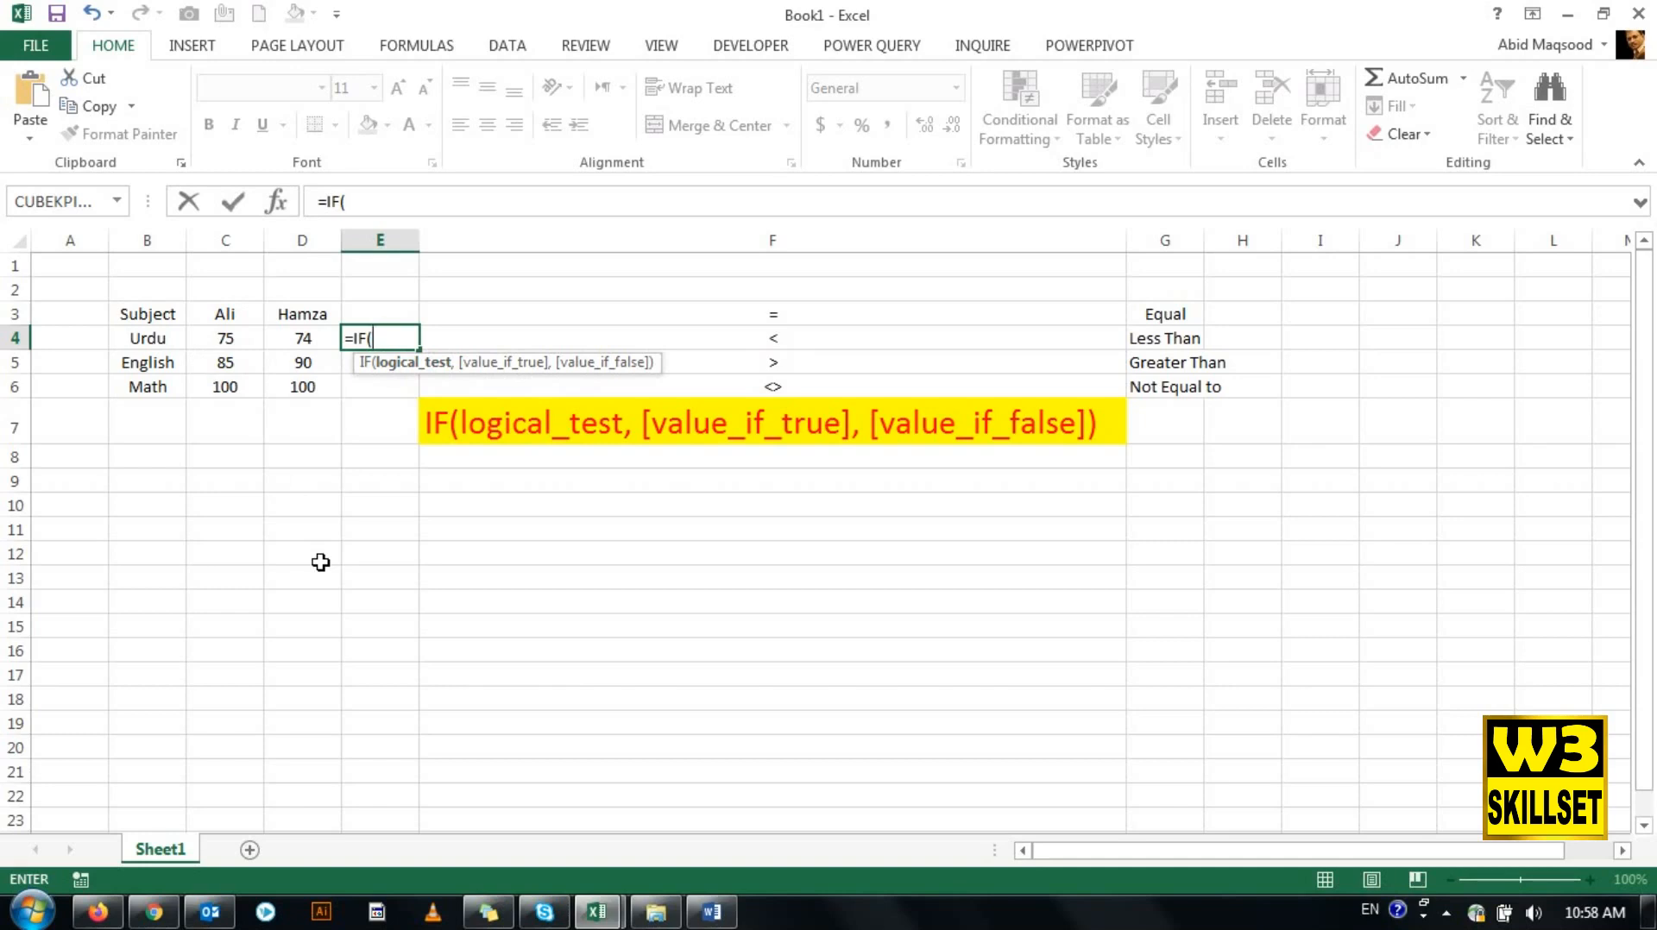
text(c4)
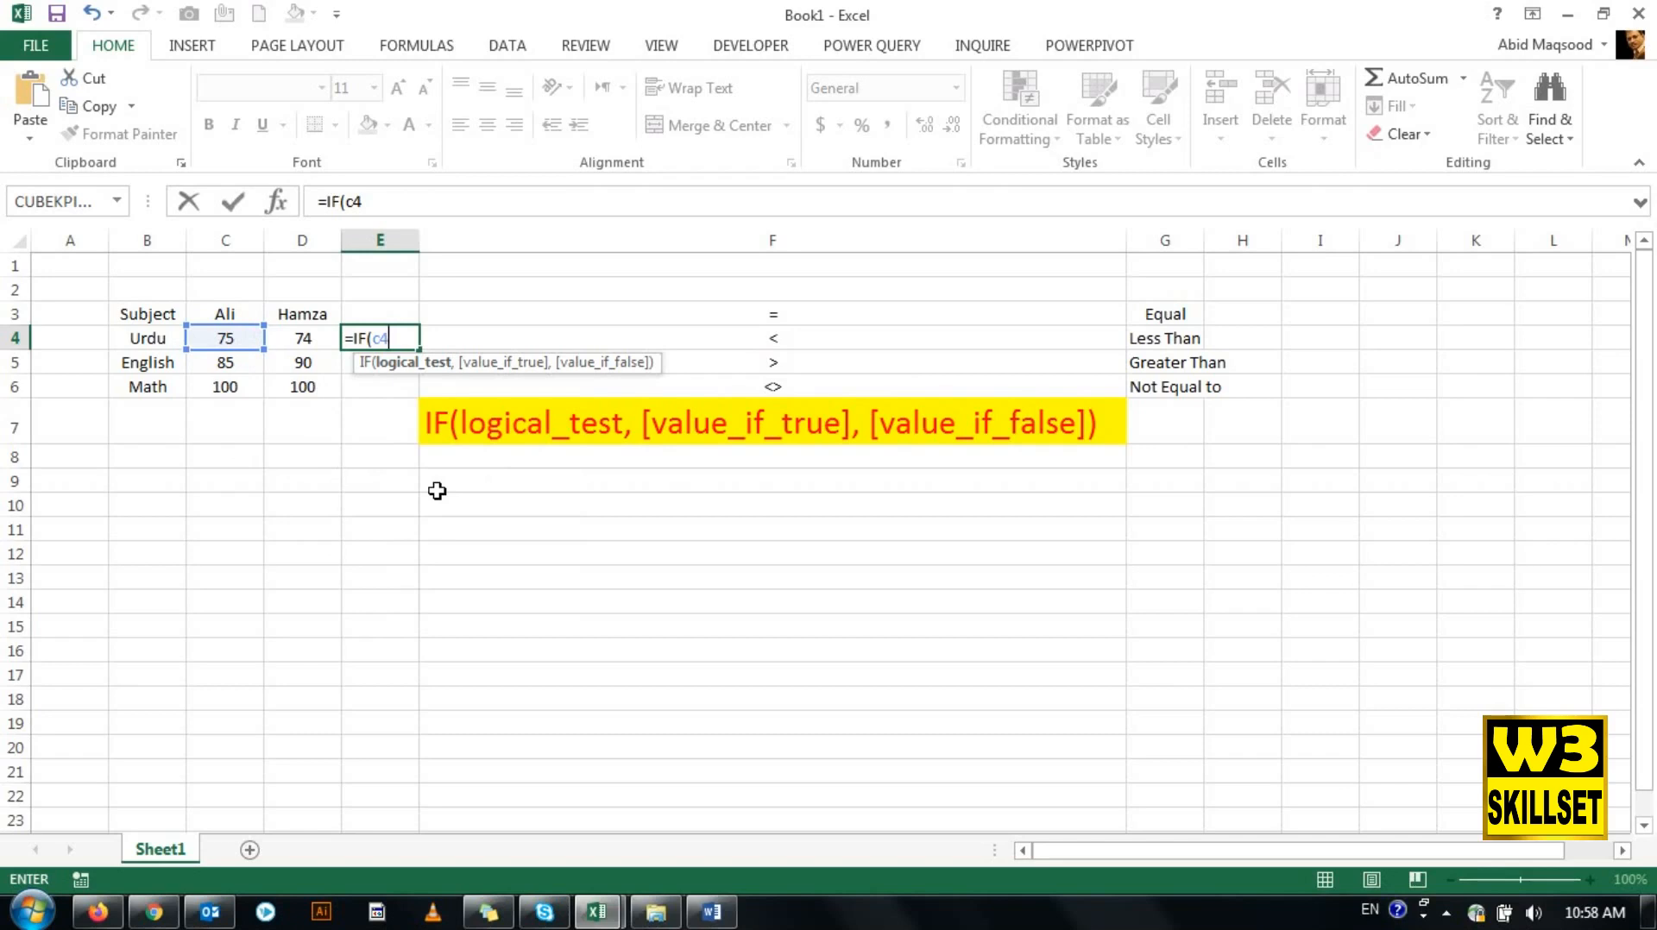
text(>d4)
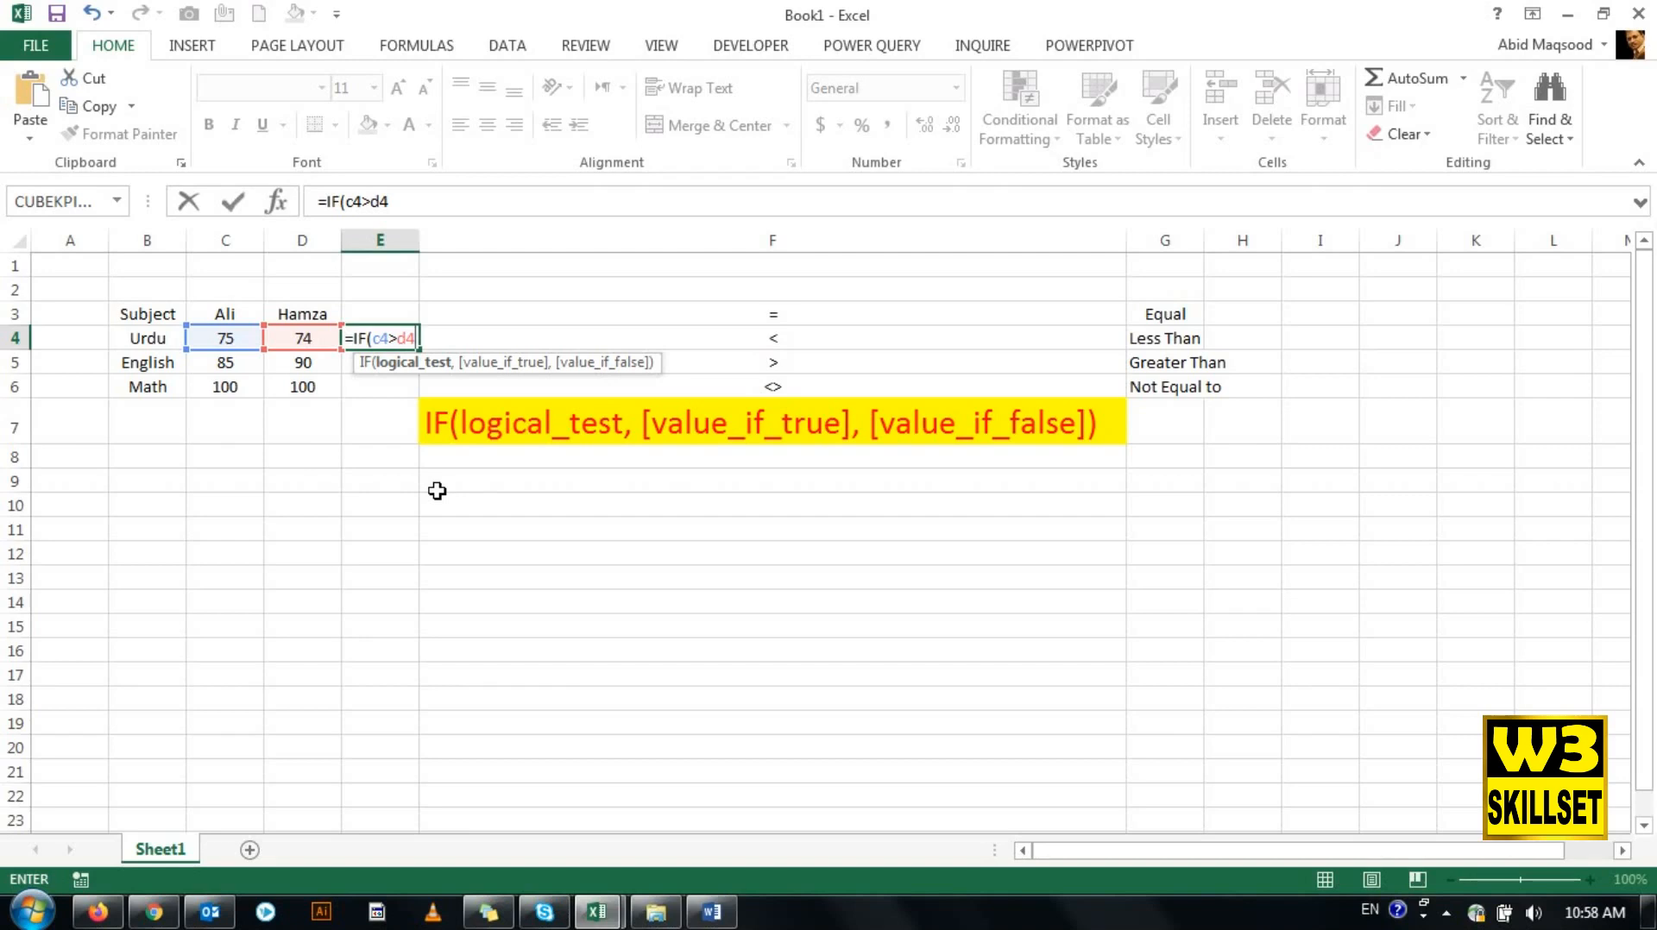
- Complete the E4 IF formula with the first student's name if true and the second student's name if false, both without quotation marks
text(,)
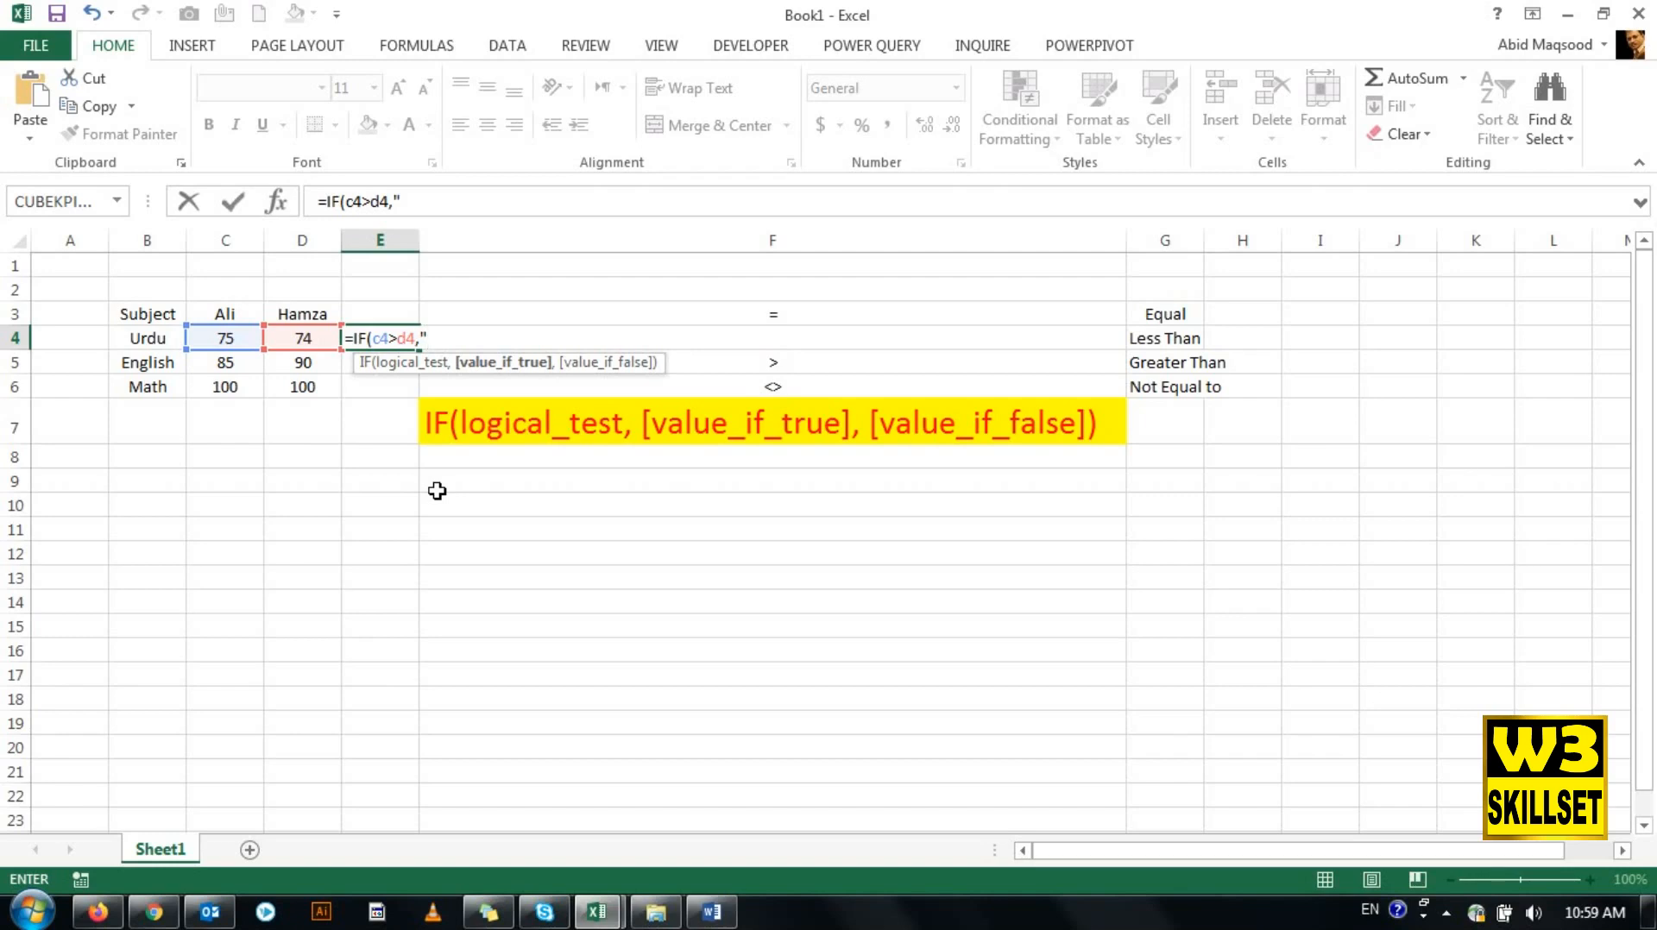
text(Ali")
key(BackSpace)
key(BackSpace)
key(BackSpace)
key(BackSpace)
key(BackSpace)
text(ali,h)
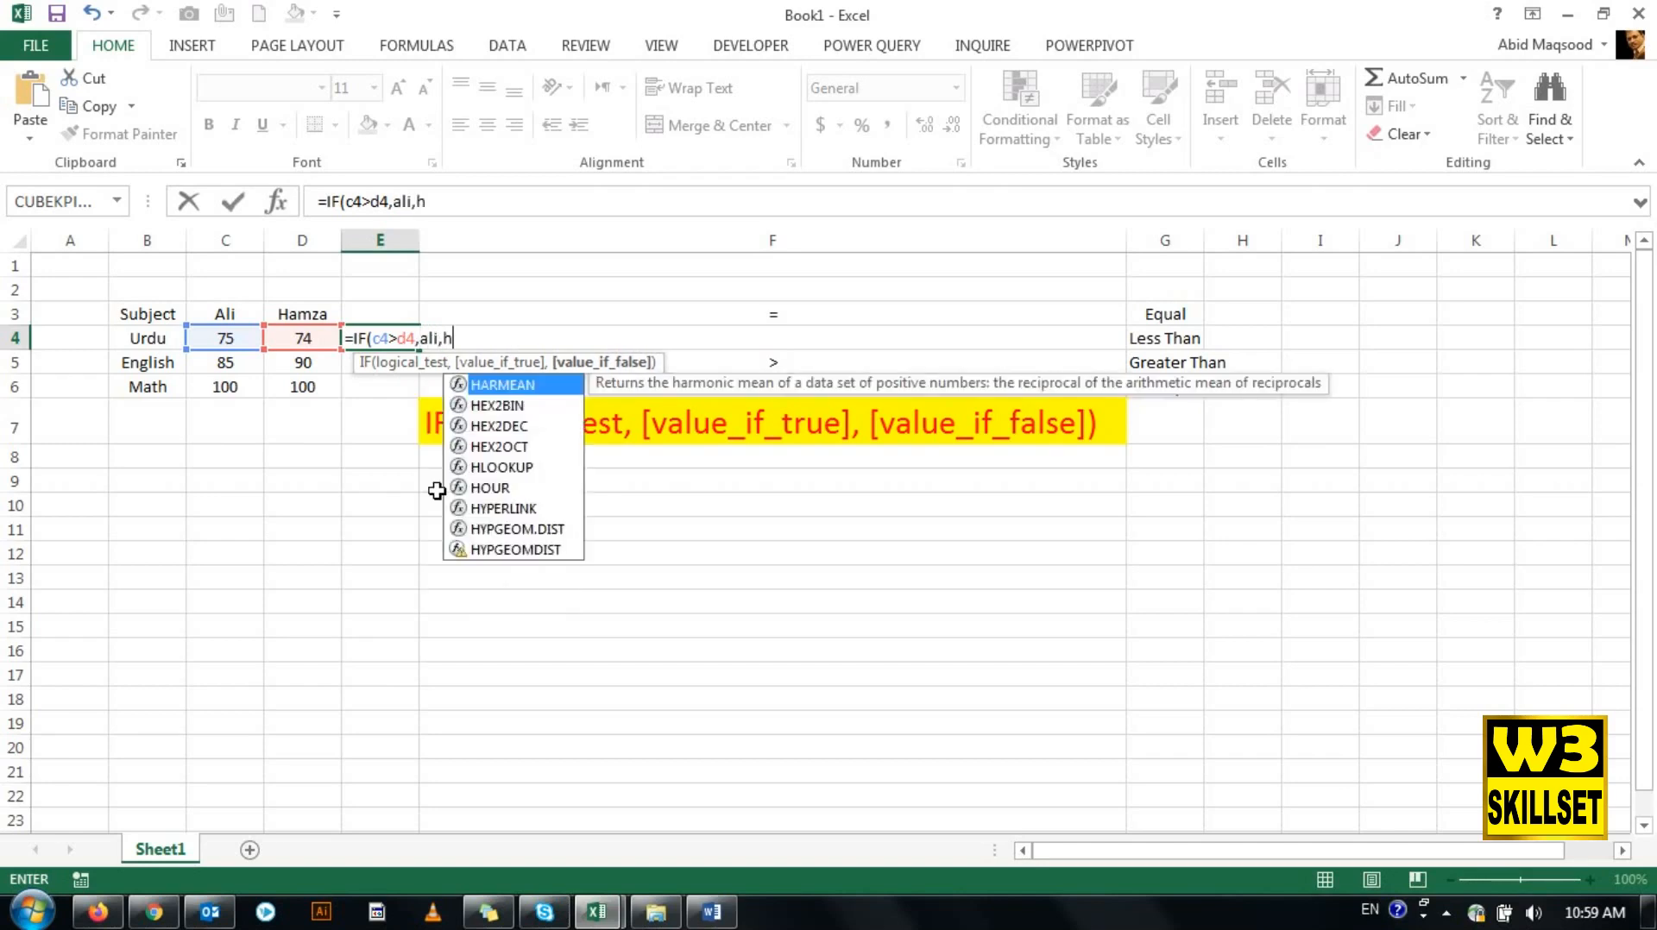
text(amza))
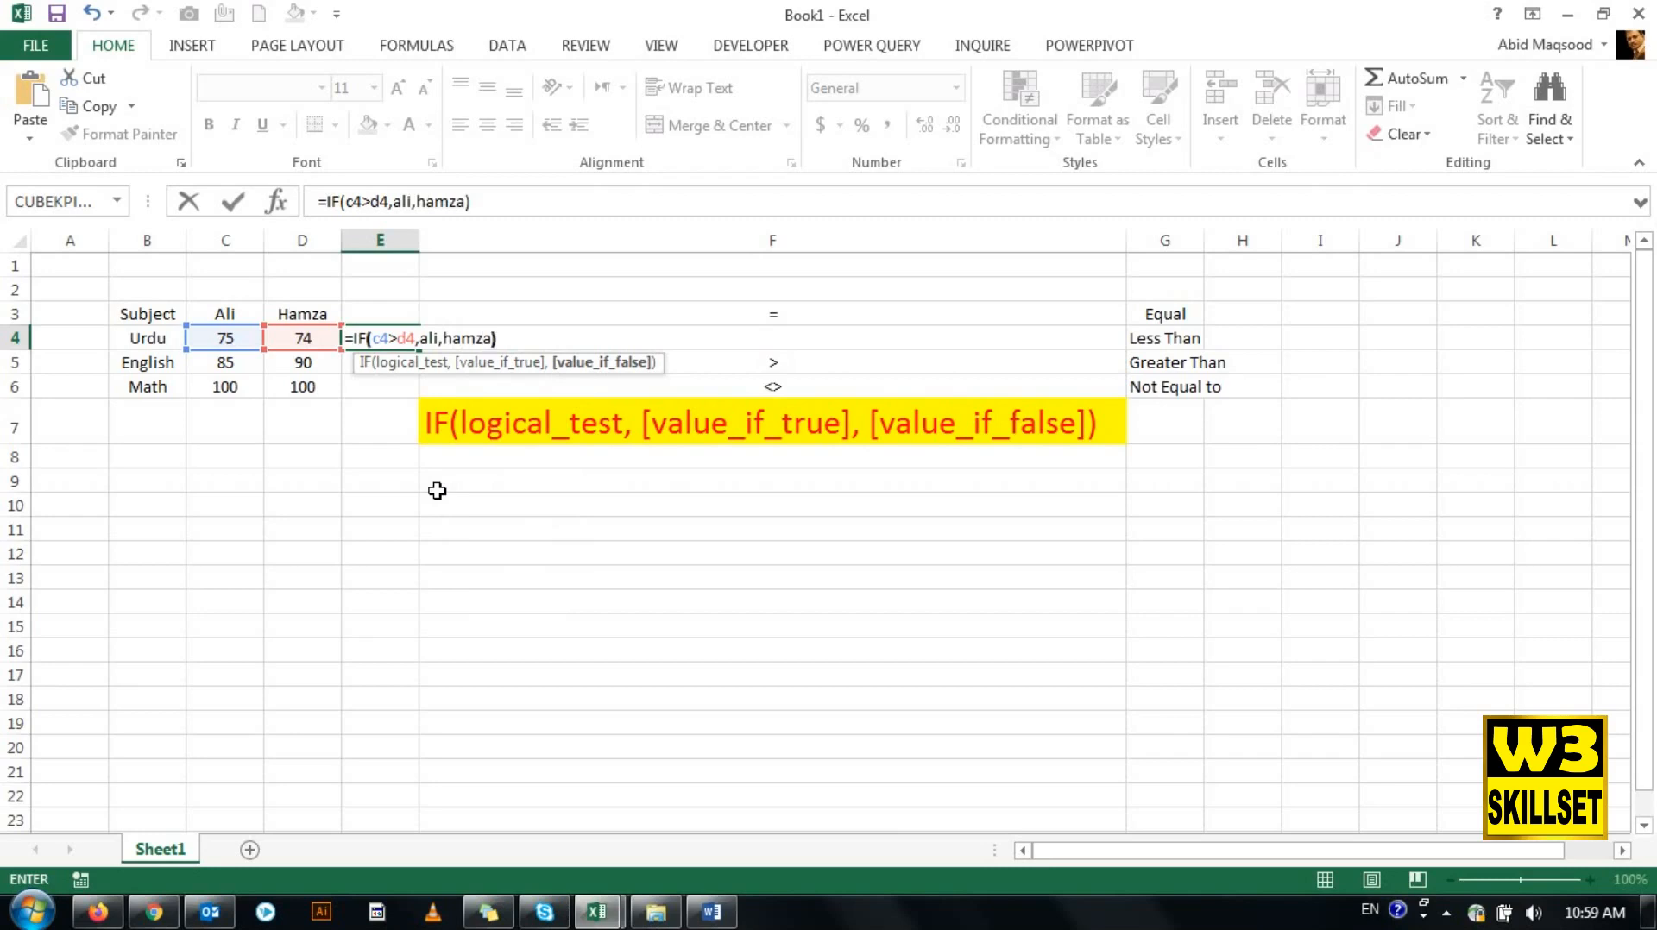
key(ctrl+Return)
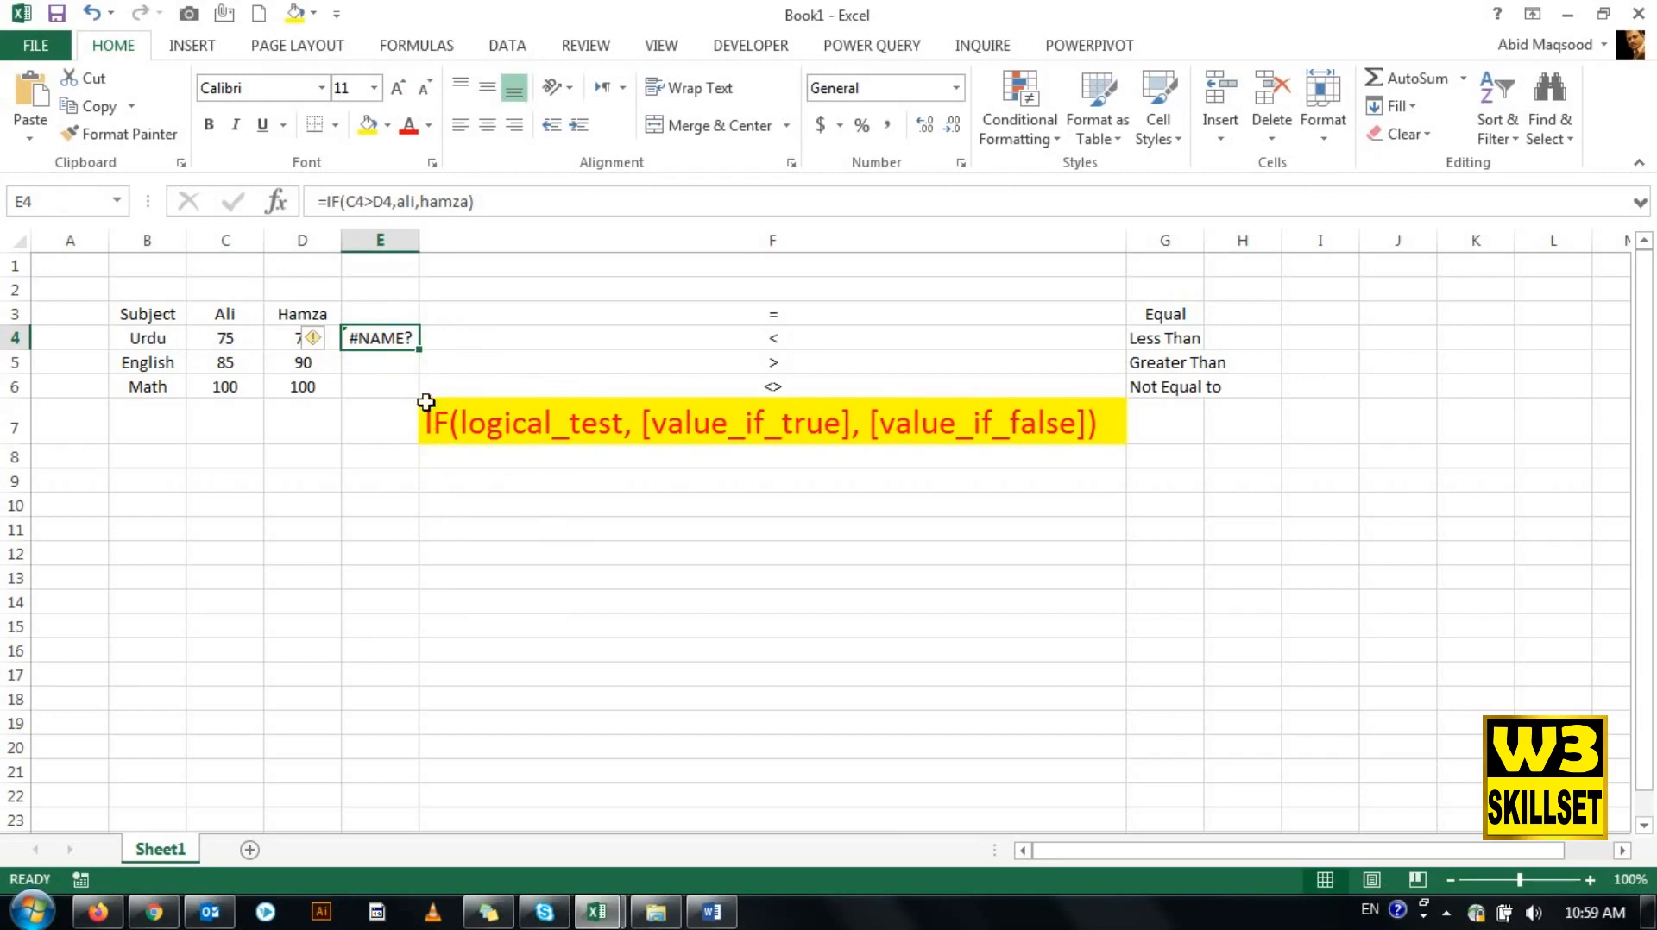
- Enclose the value_if_true name in the E4 formula in double quotation marks
click(392, 204)
key(Right)
text(")
key(Right)
key(Right)
key(Right)
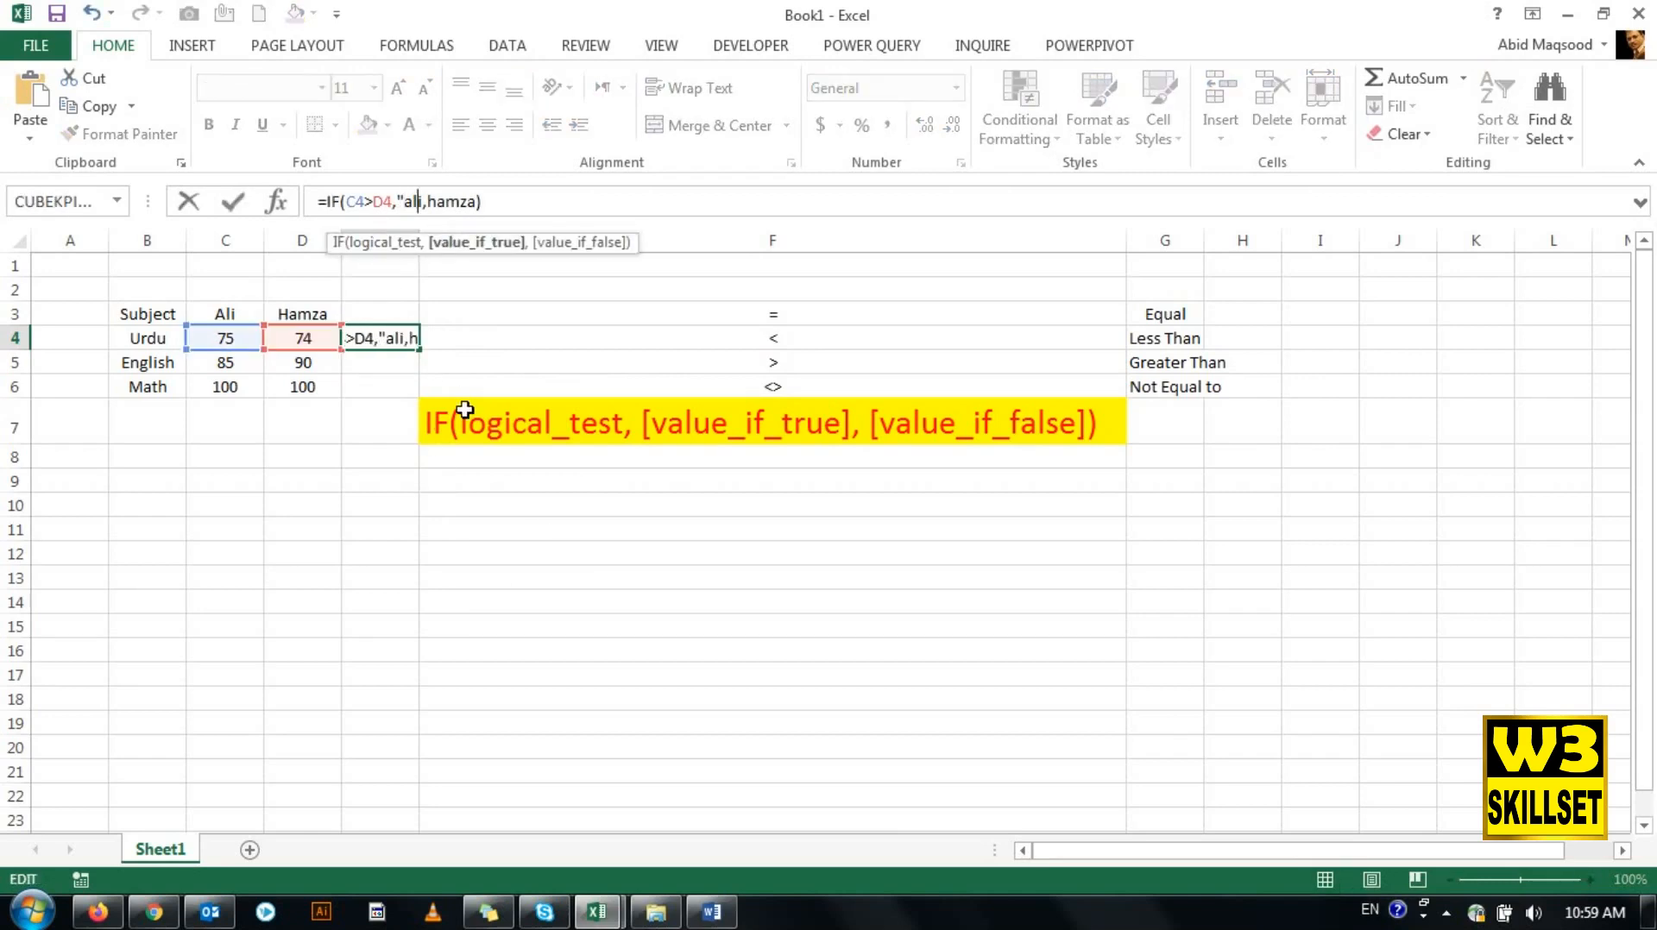
text(")
key(Right)
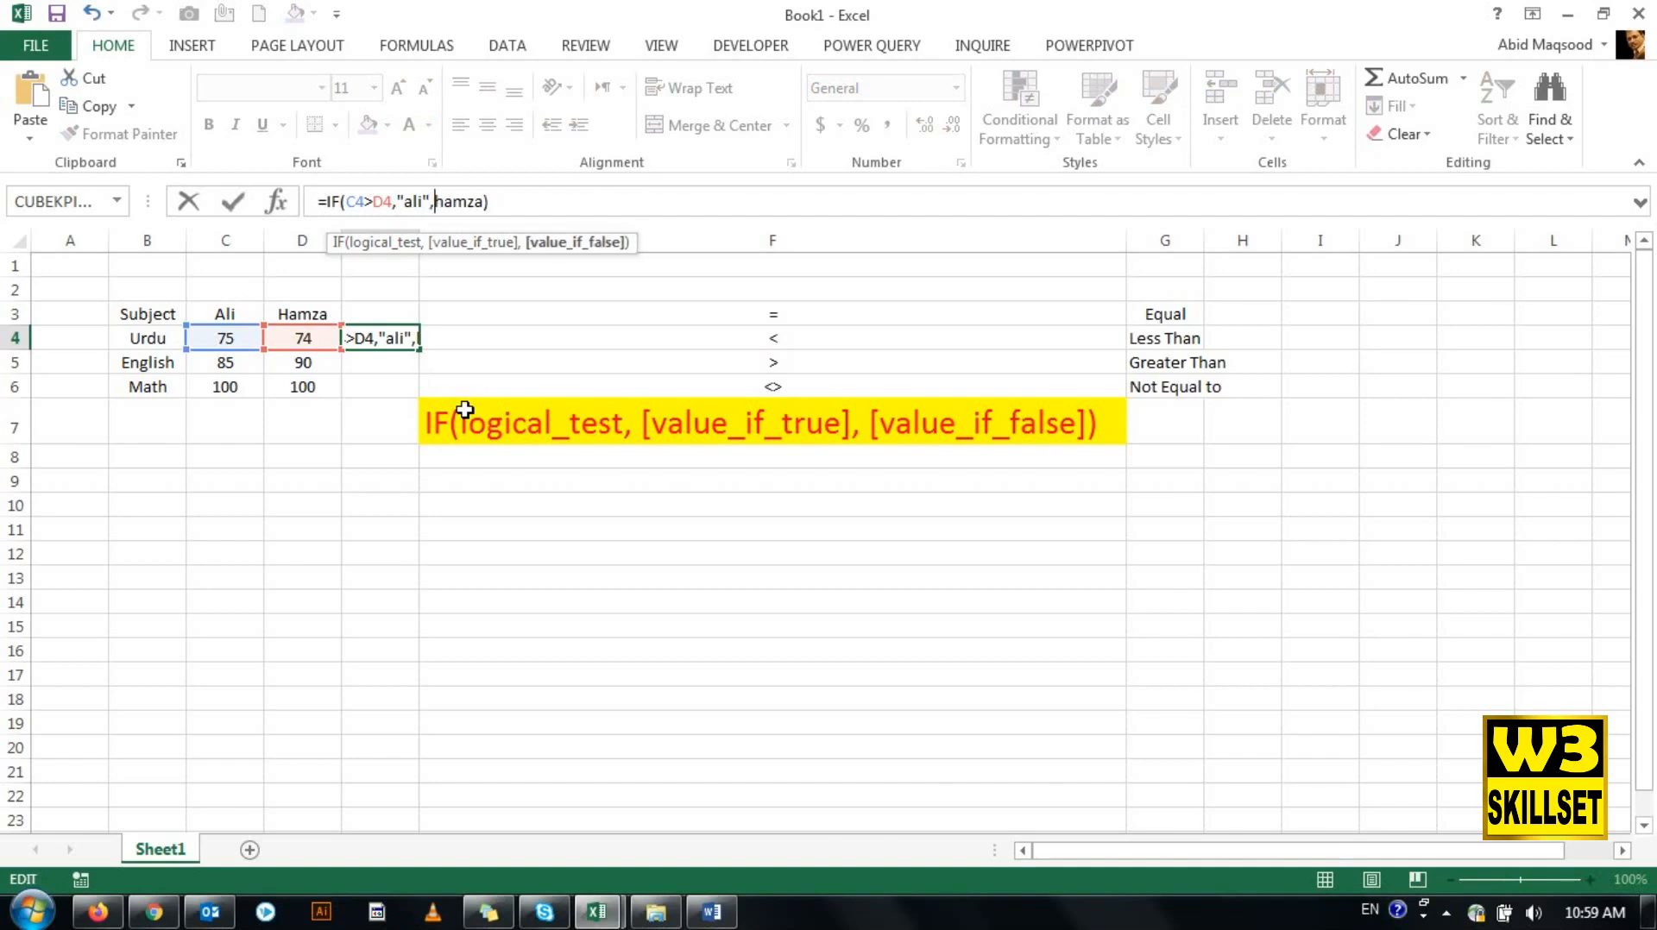
- Enclose the value_if_false name in the E4 formula in double quotation marks and commit the formula
text(")
key(Right)
key(Right)
key(Right)
key(Right)
key(Right)
text(")
key(Right)
key(Return)
key(Up)
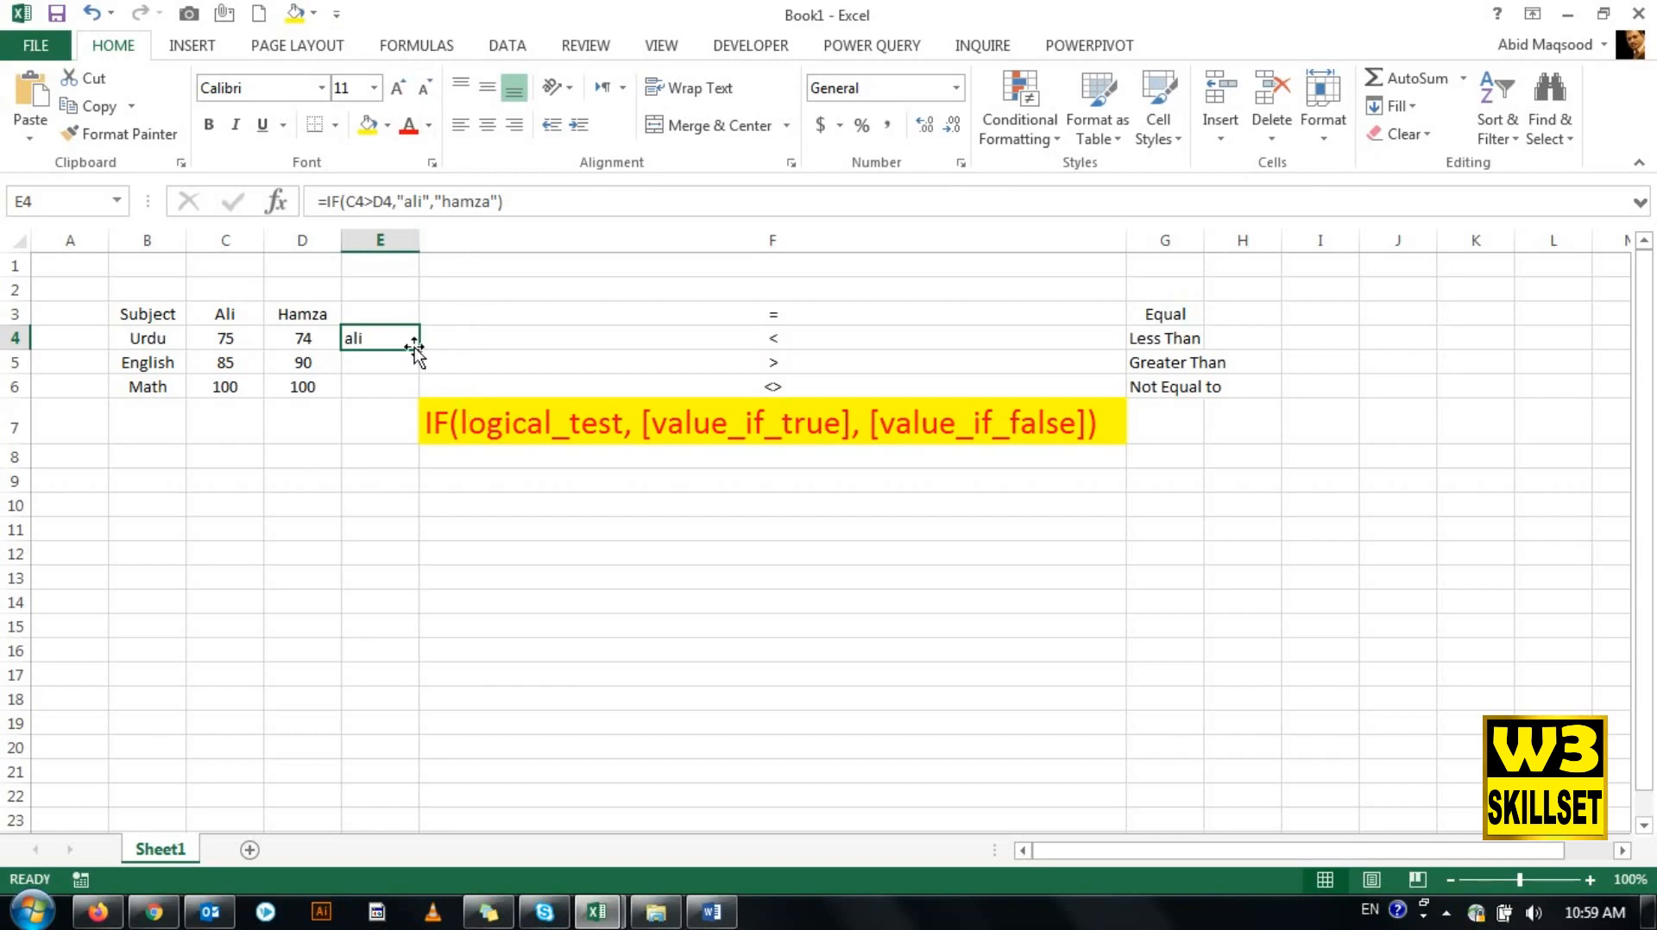
- Copy the E4 formula down through E6 and check the cell references used in each row
drag(420, 352, 425, 402)
click(396, 384)
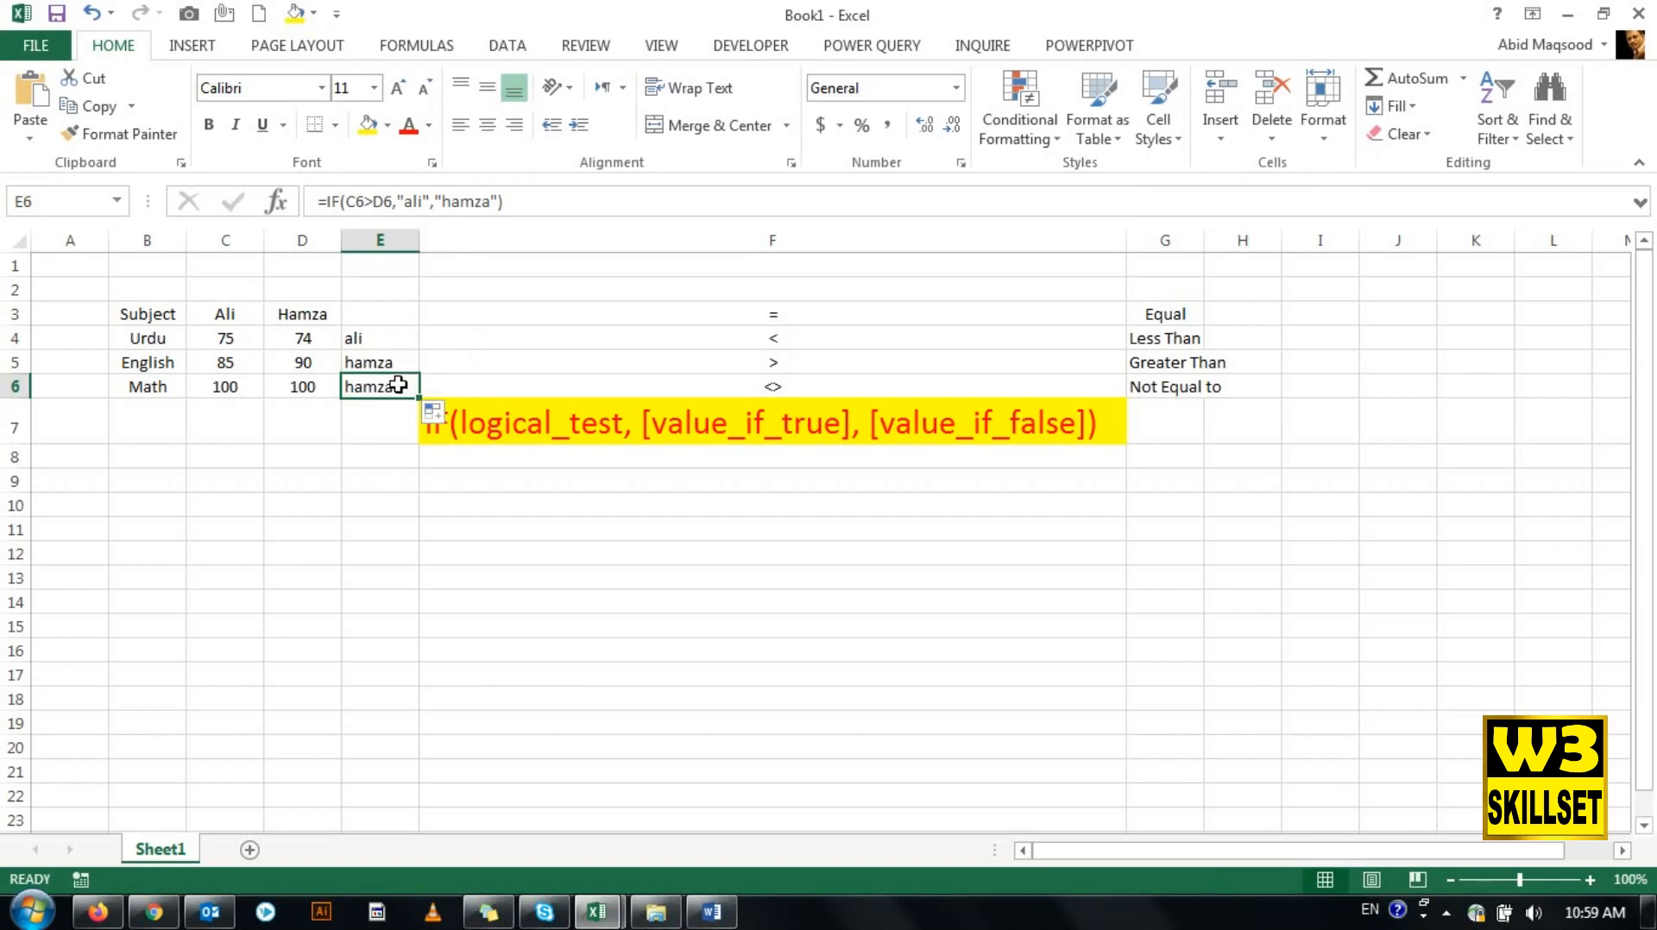
double_click(401, 385)
key(Return)
key(Up)
key(Up)
key(F2)
key(Return)
key(Up)
key(Up)
key(F2)
key(Return)
key(Up)
- Center the results in E4:E6 both vertically and horizontally
shift+click(397, 385)
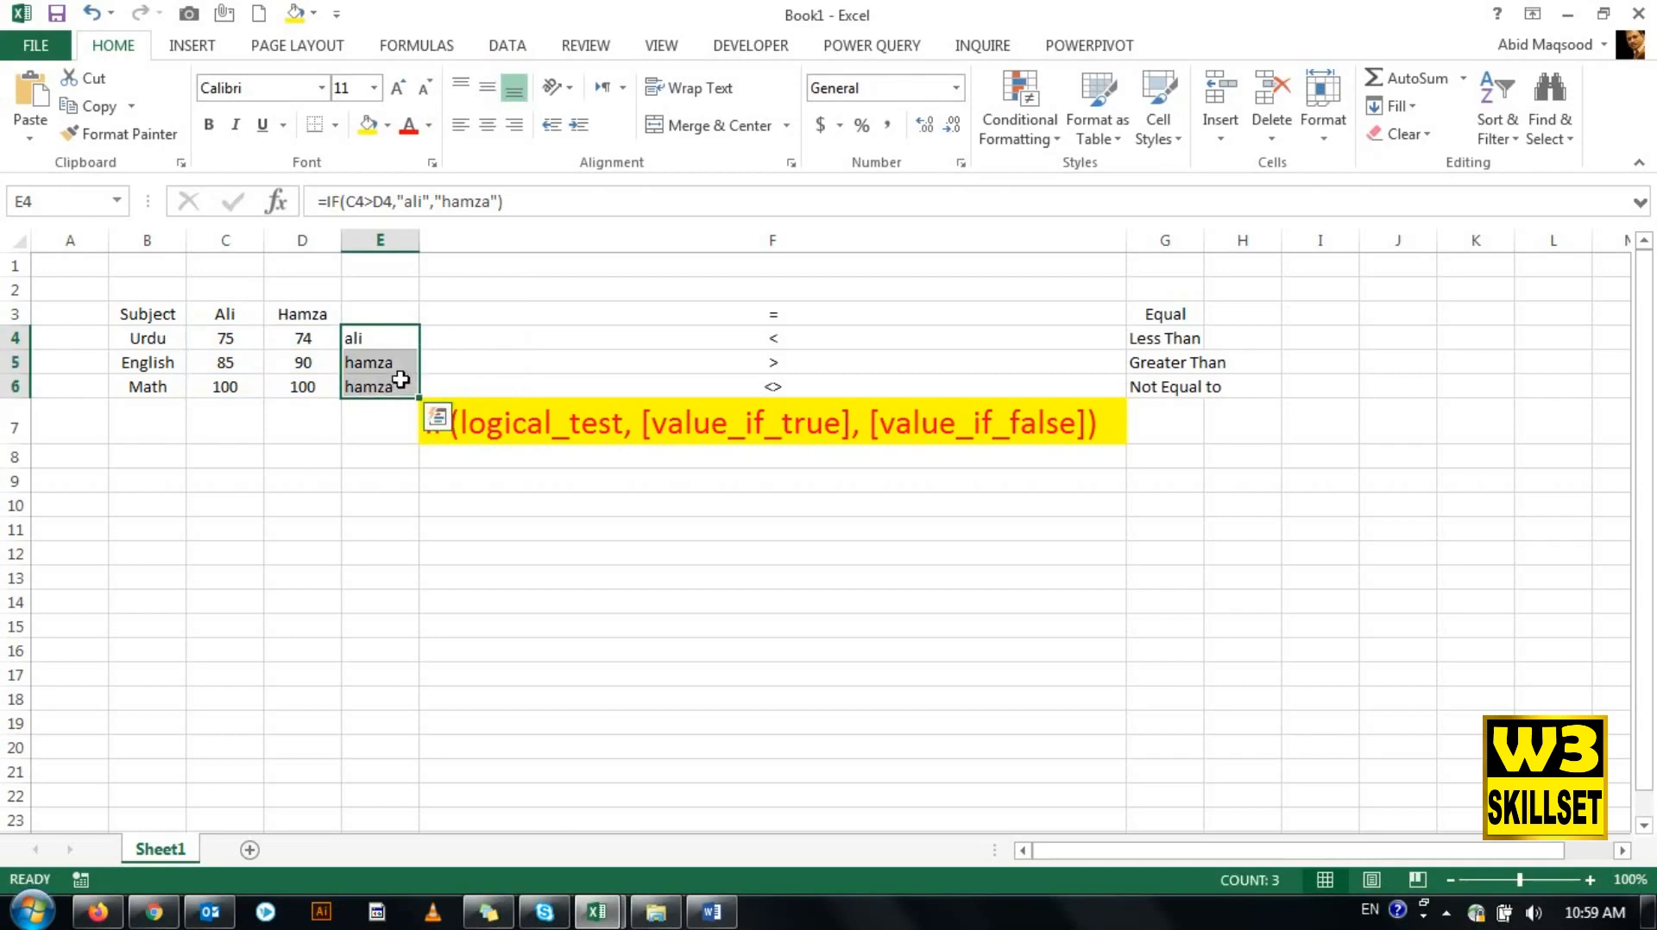
click(488, 90)
click(488, 125)
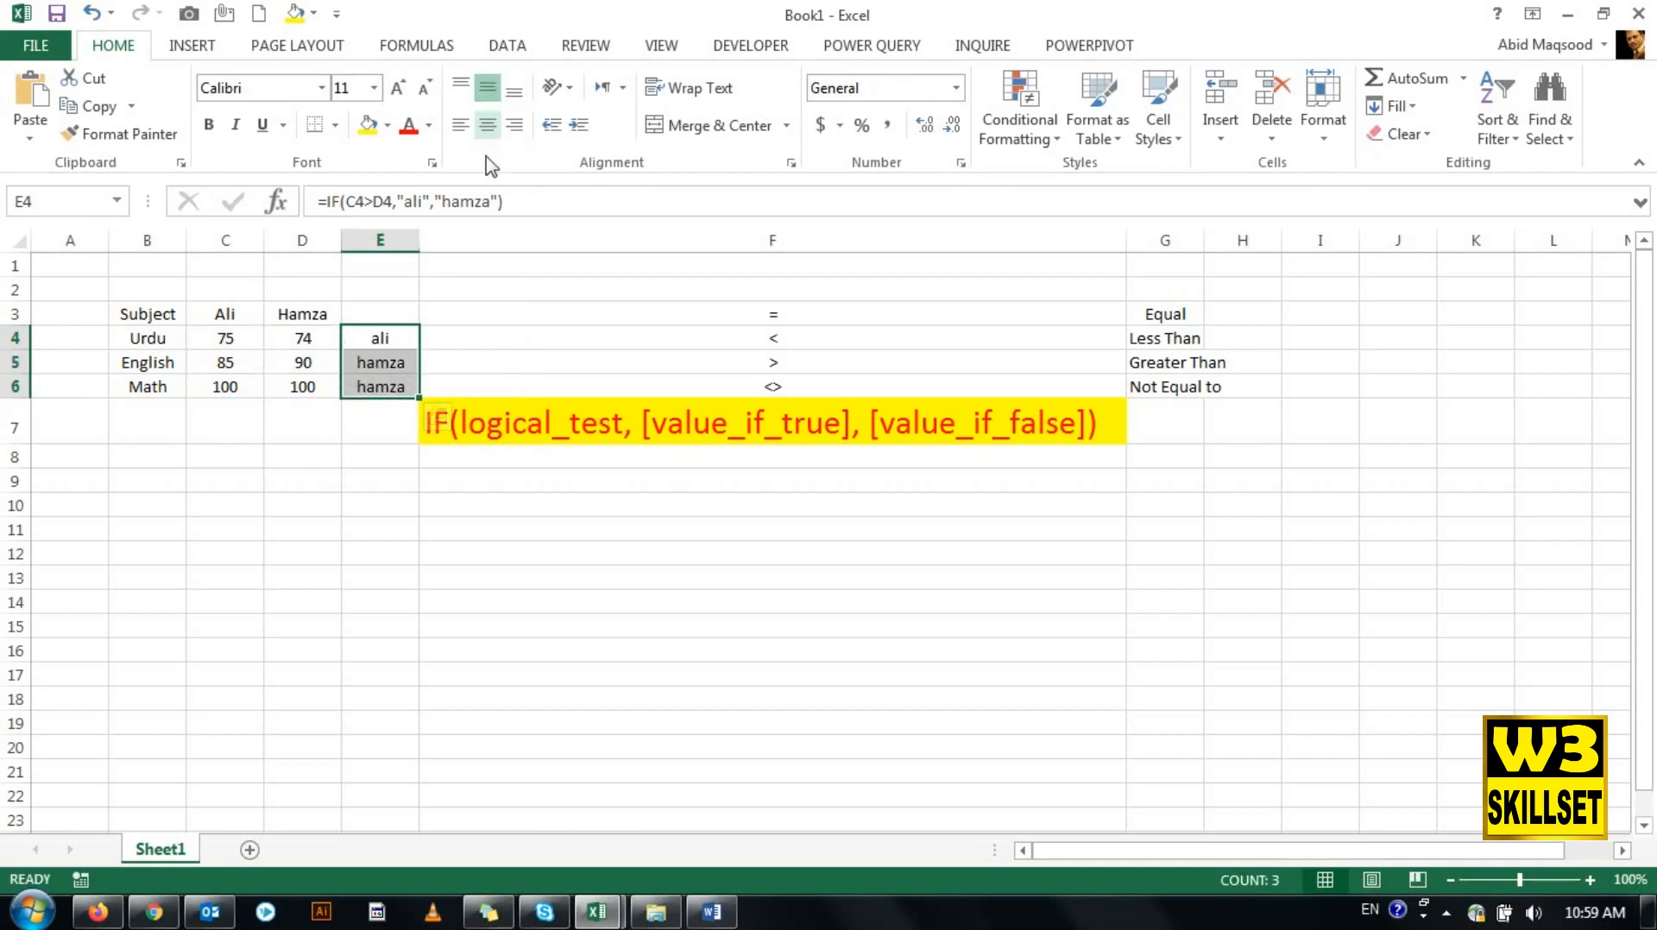
- Review the header row and the result returned for each subject in E4:E6
click(387, 337)
drag(142, 314, 379, 310)
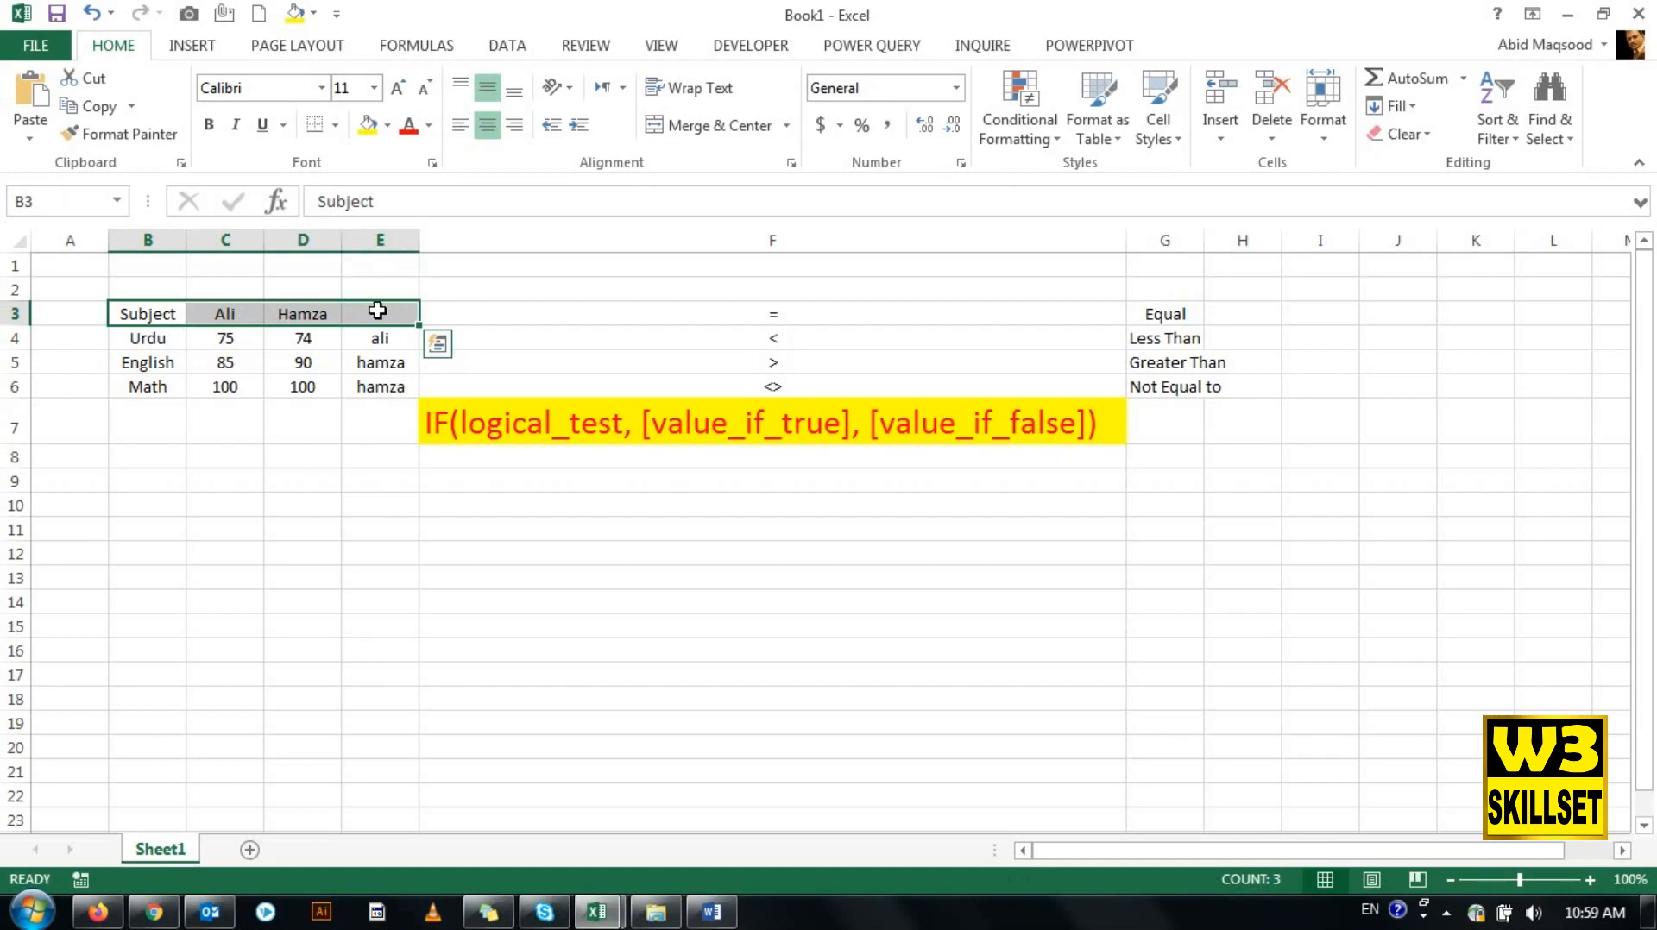
click(385, 343)
click(389, 363)
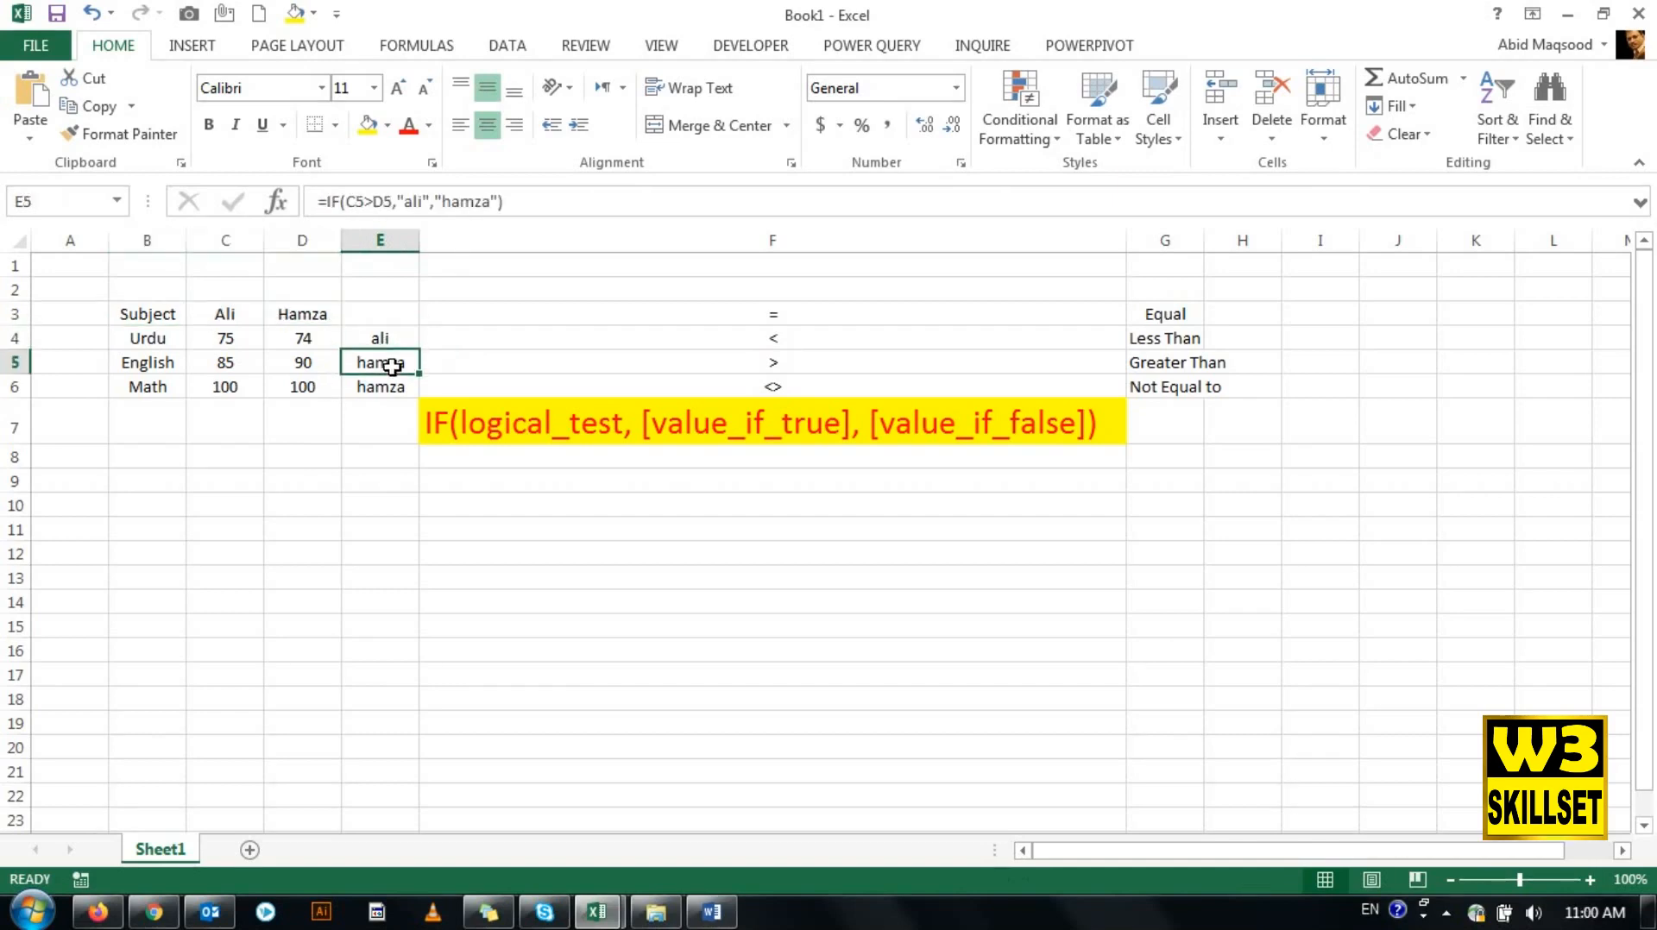
click(388, 389)
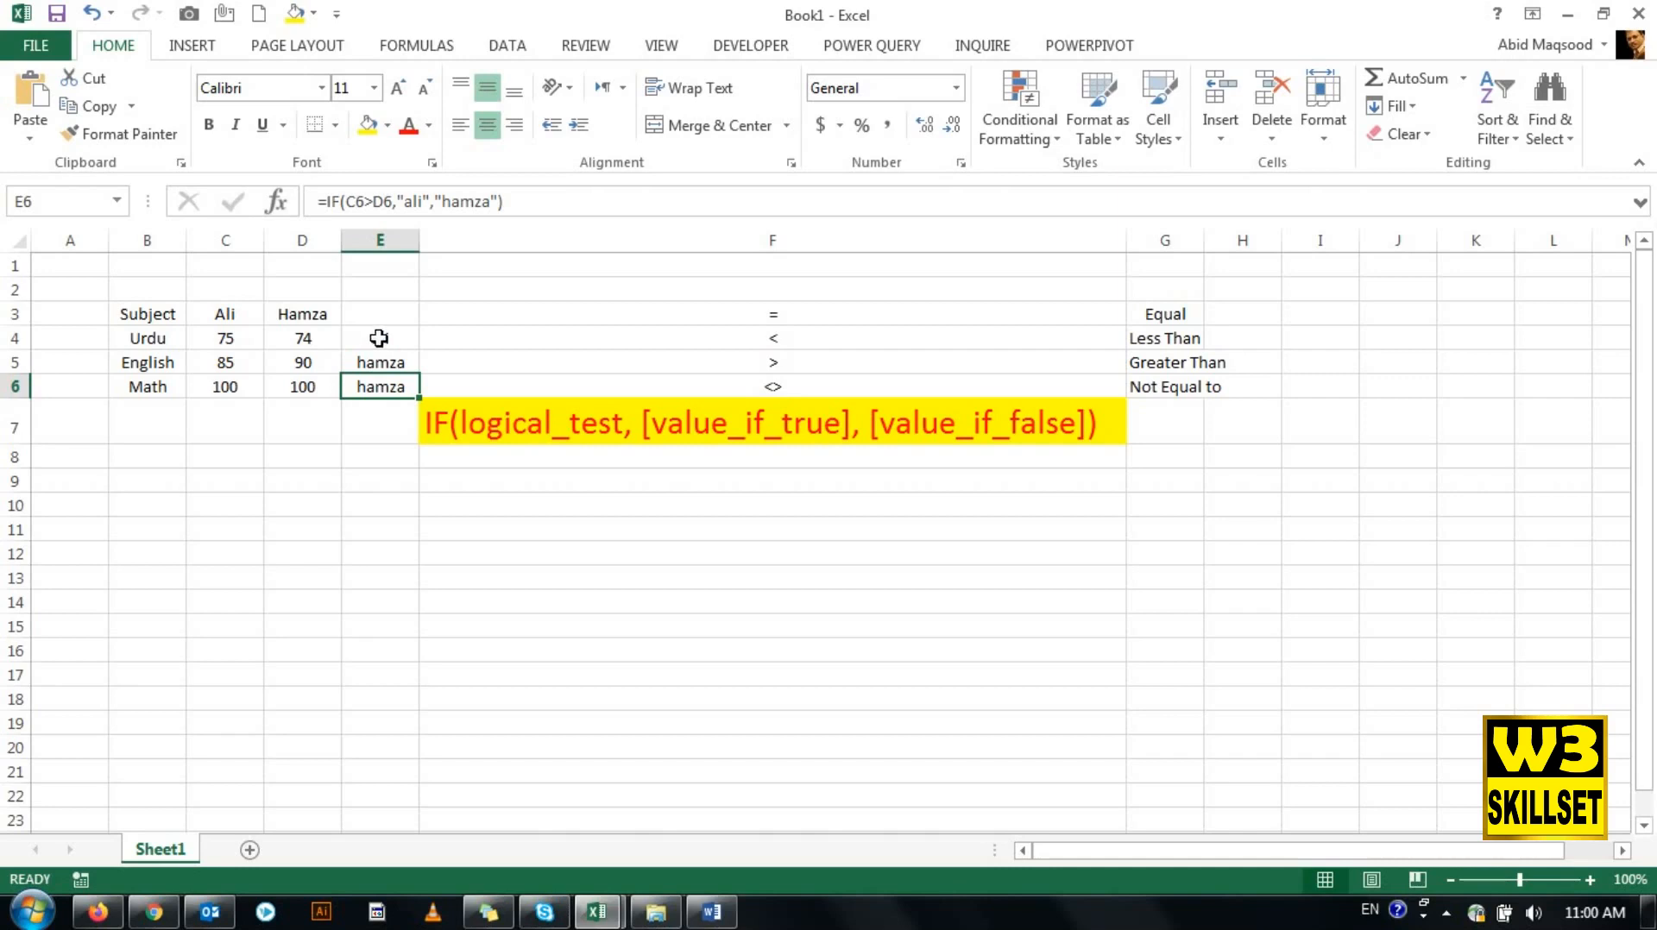
click(379, 337)
key(ctrl+v)
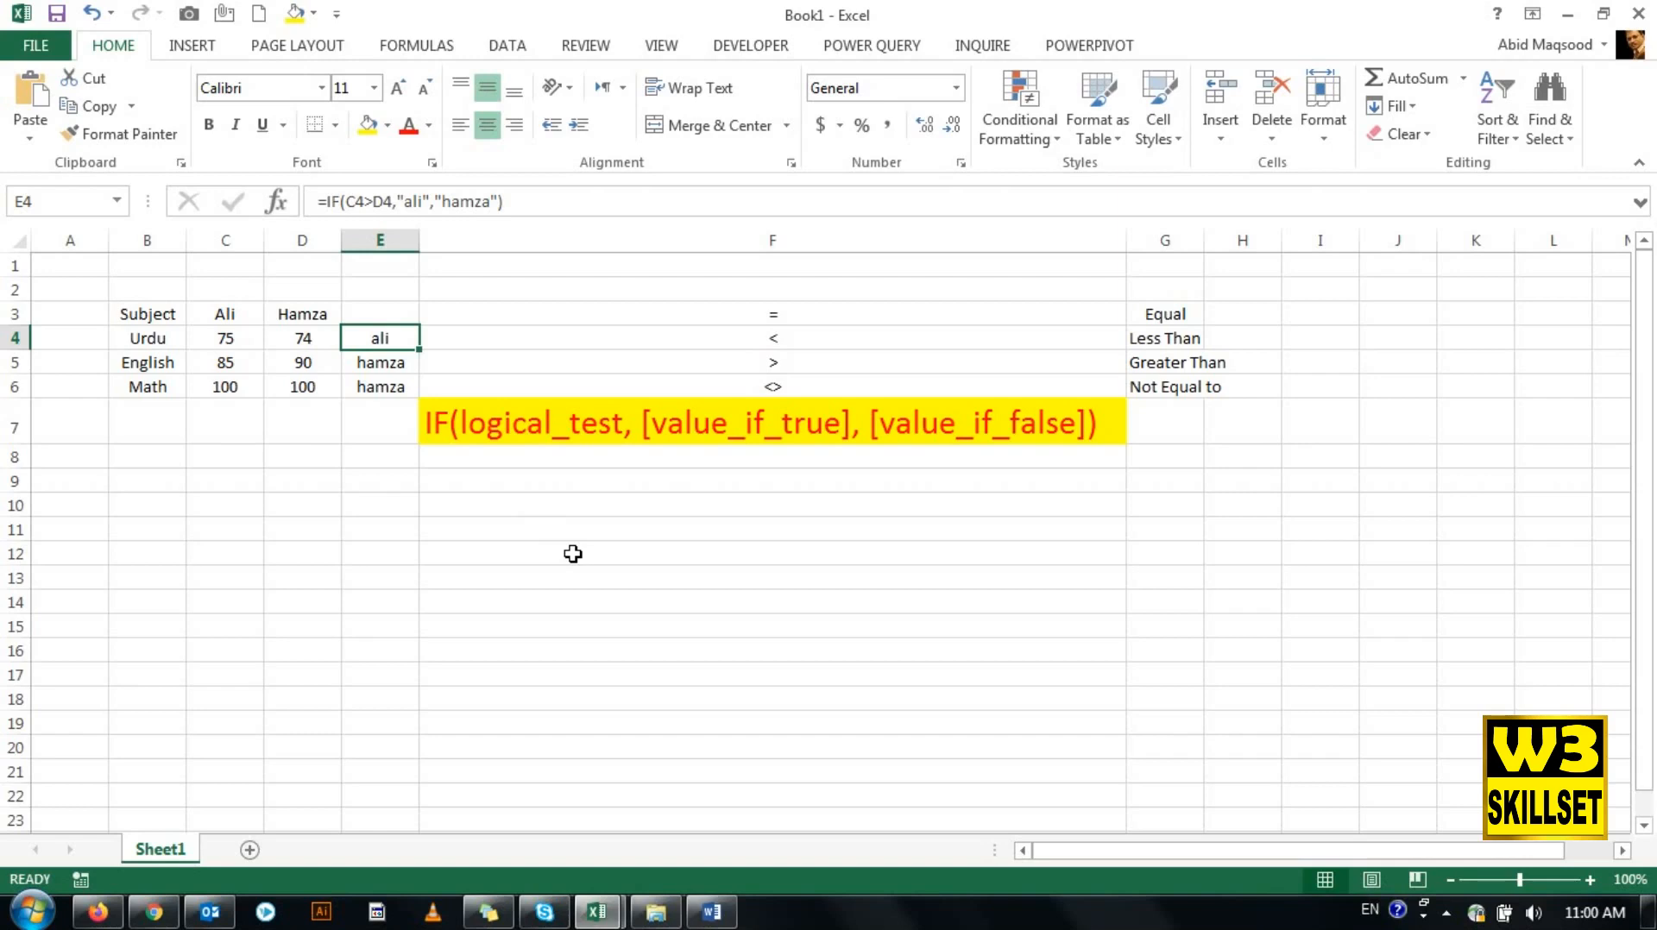
- Compare the two Urdu marks in C4 and D4 with the result in E4
key(Left)
key(Left)
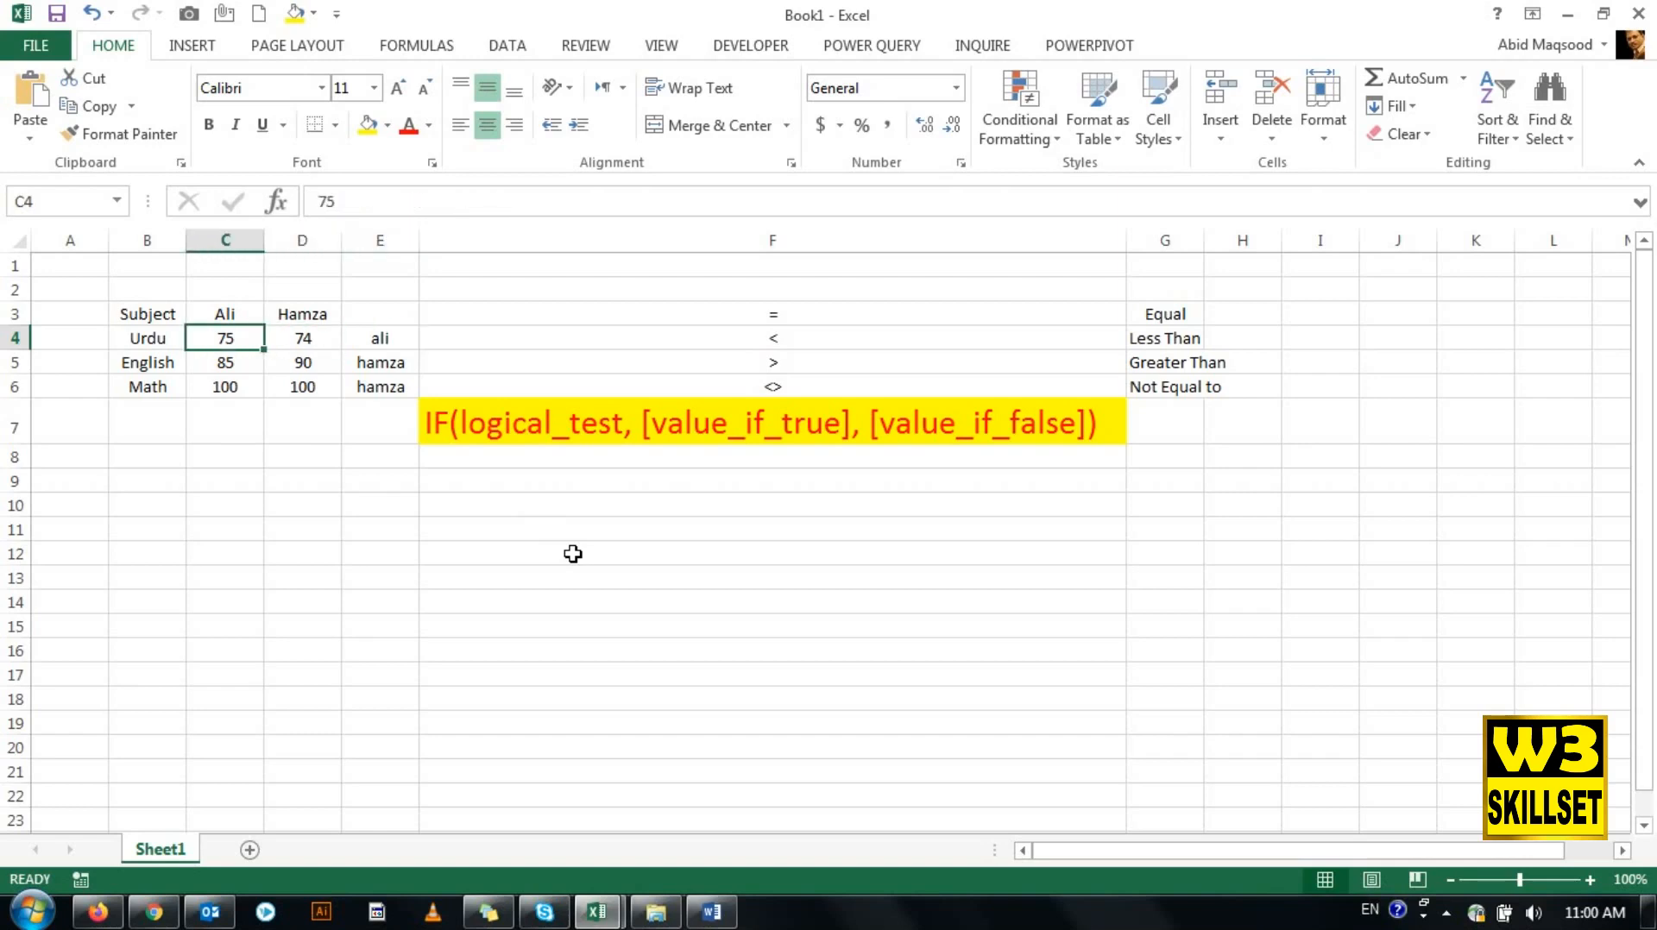
key(Right)
key(Right)
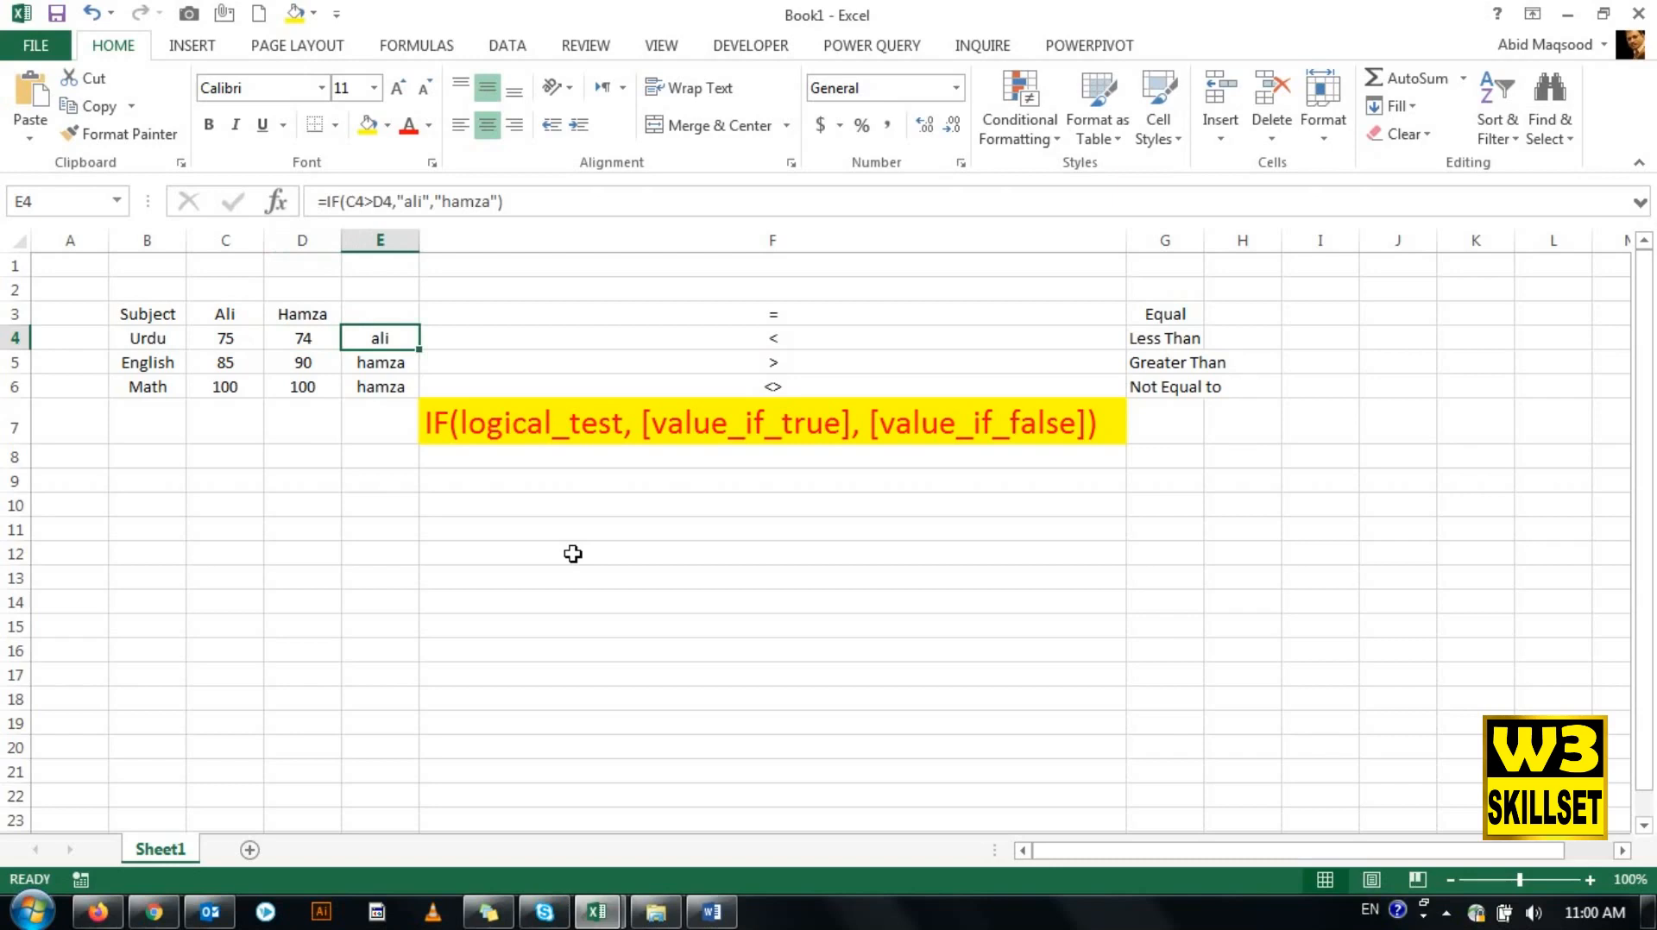
key(Left)
key(Left)
key(Right)
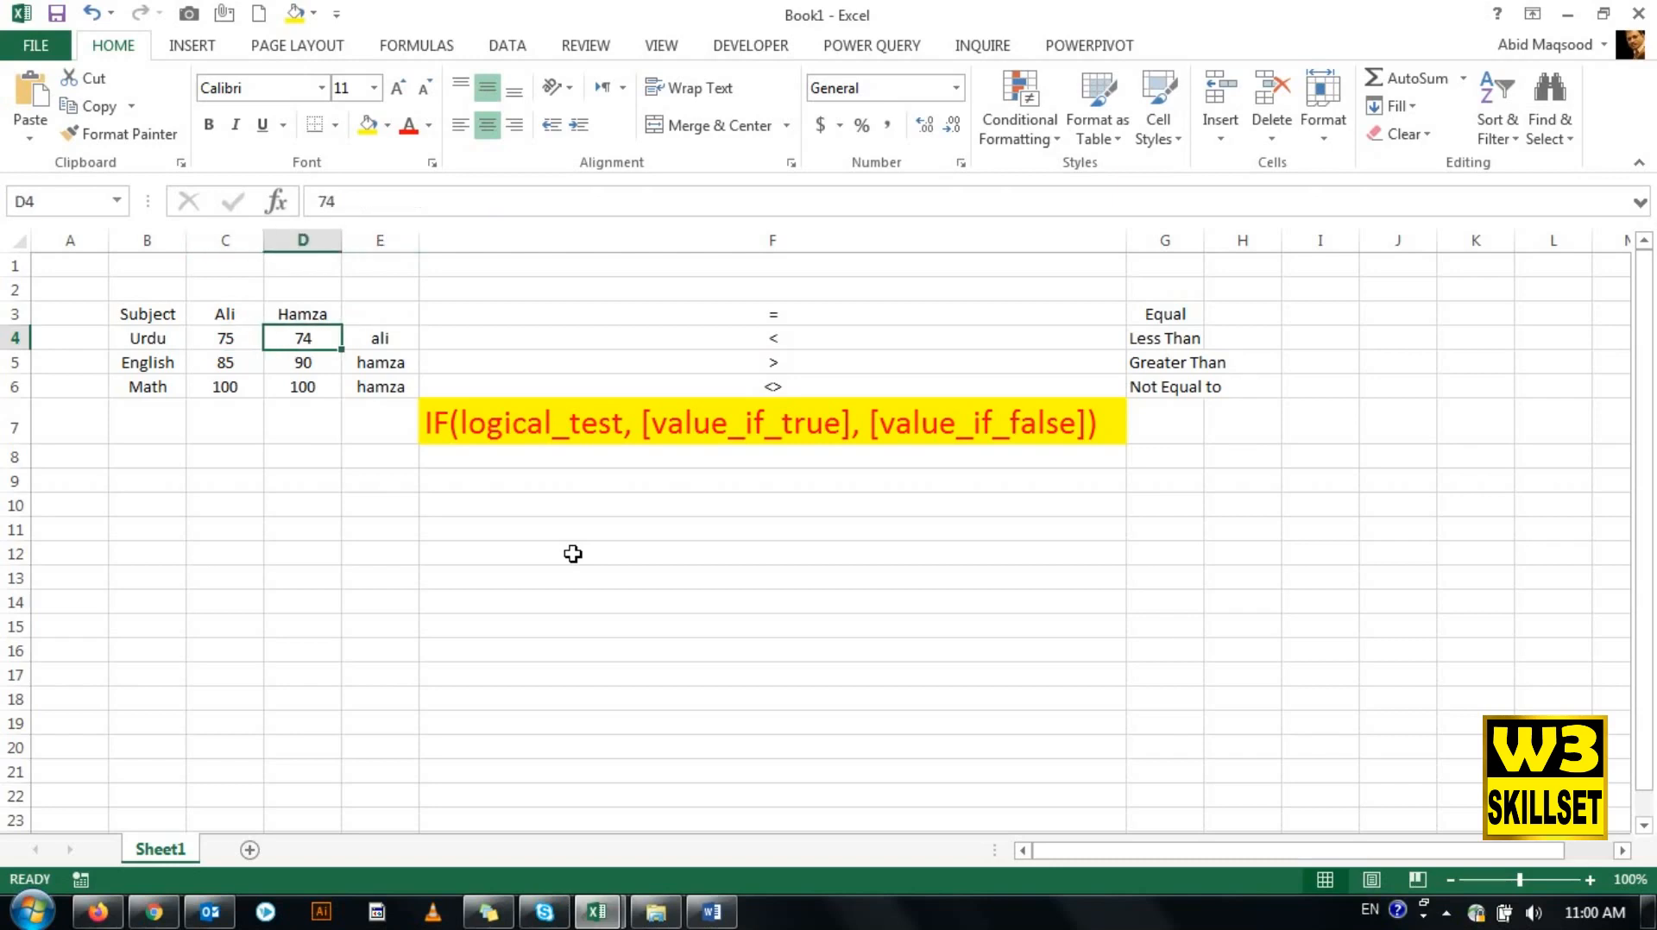
key(Left)
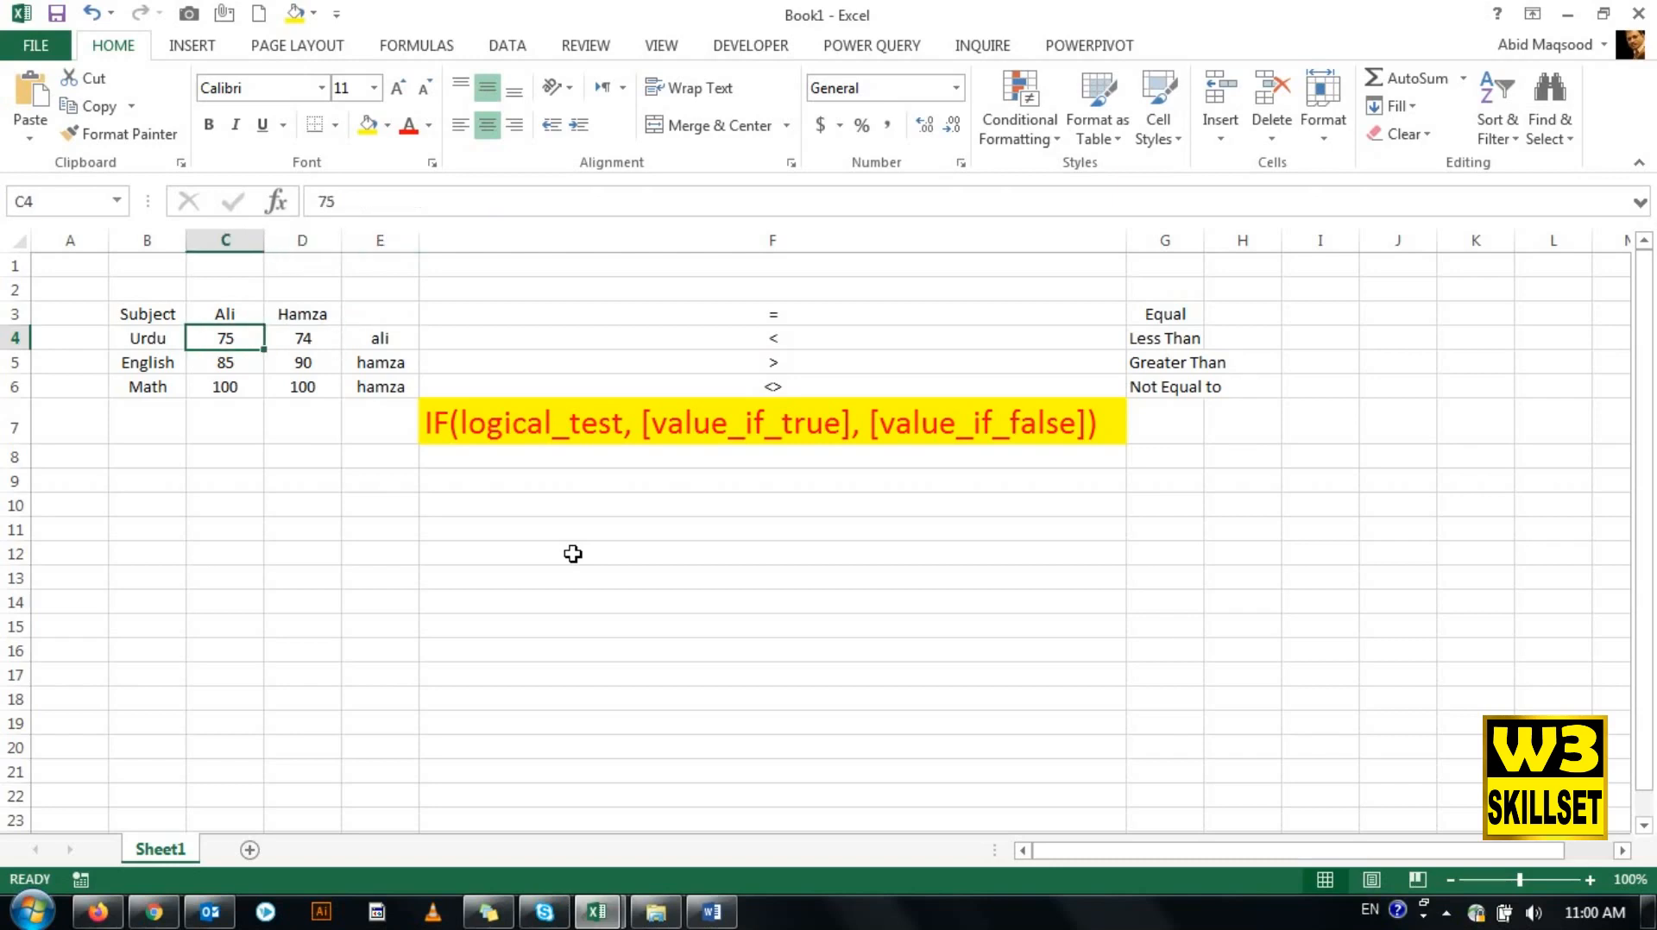
key(Right)
key(Right)
key(Right)
key(Left)
- Change the logical test in E5 to C5<D5 and check the result against the English marks
key(Down)
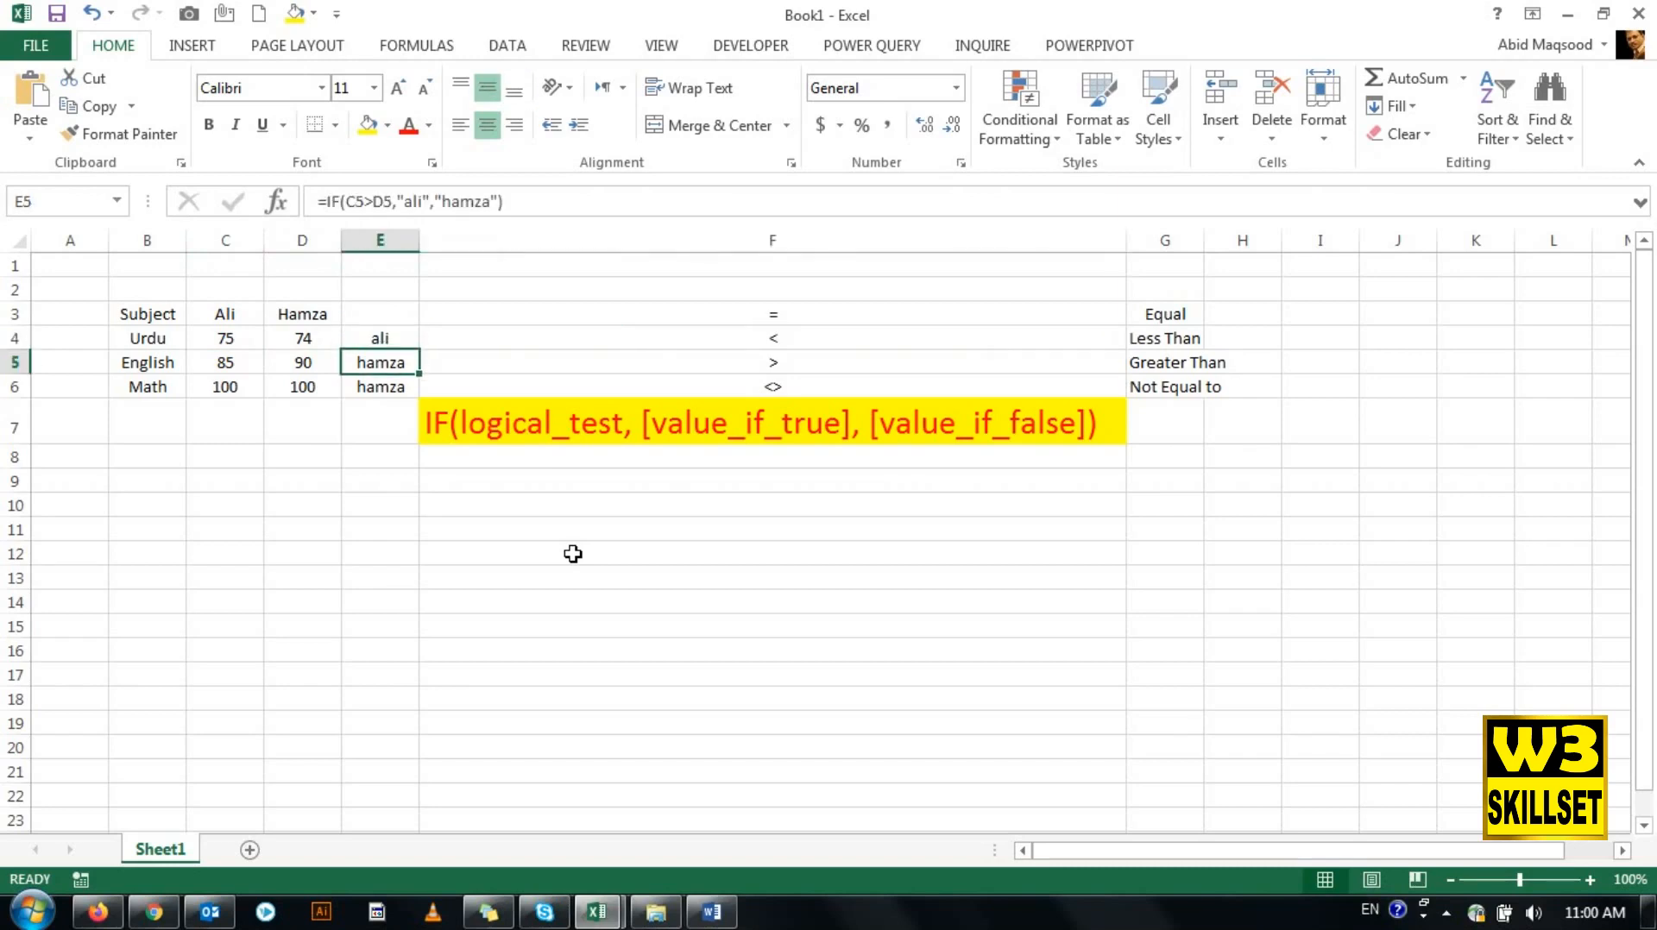
click(367, 204)
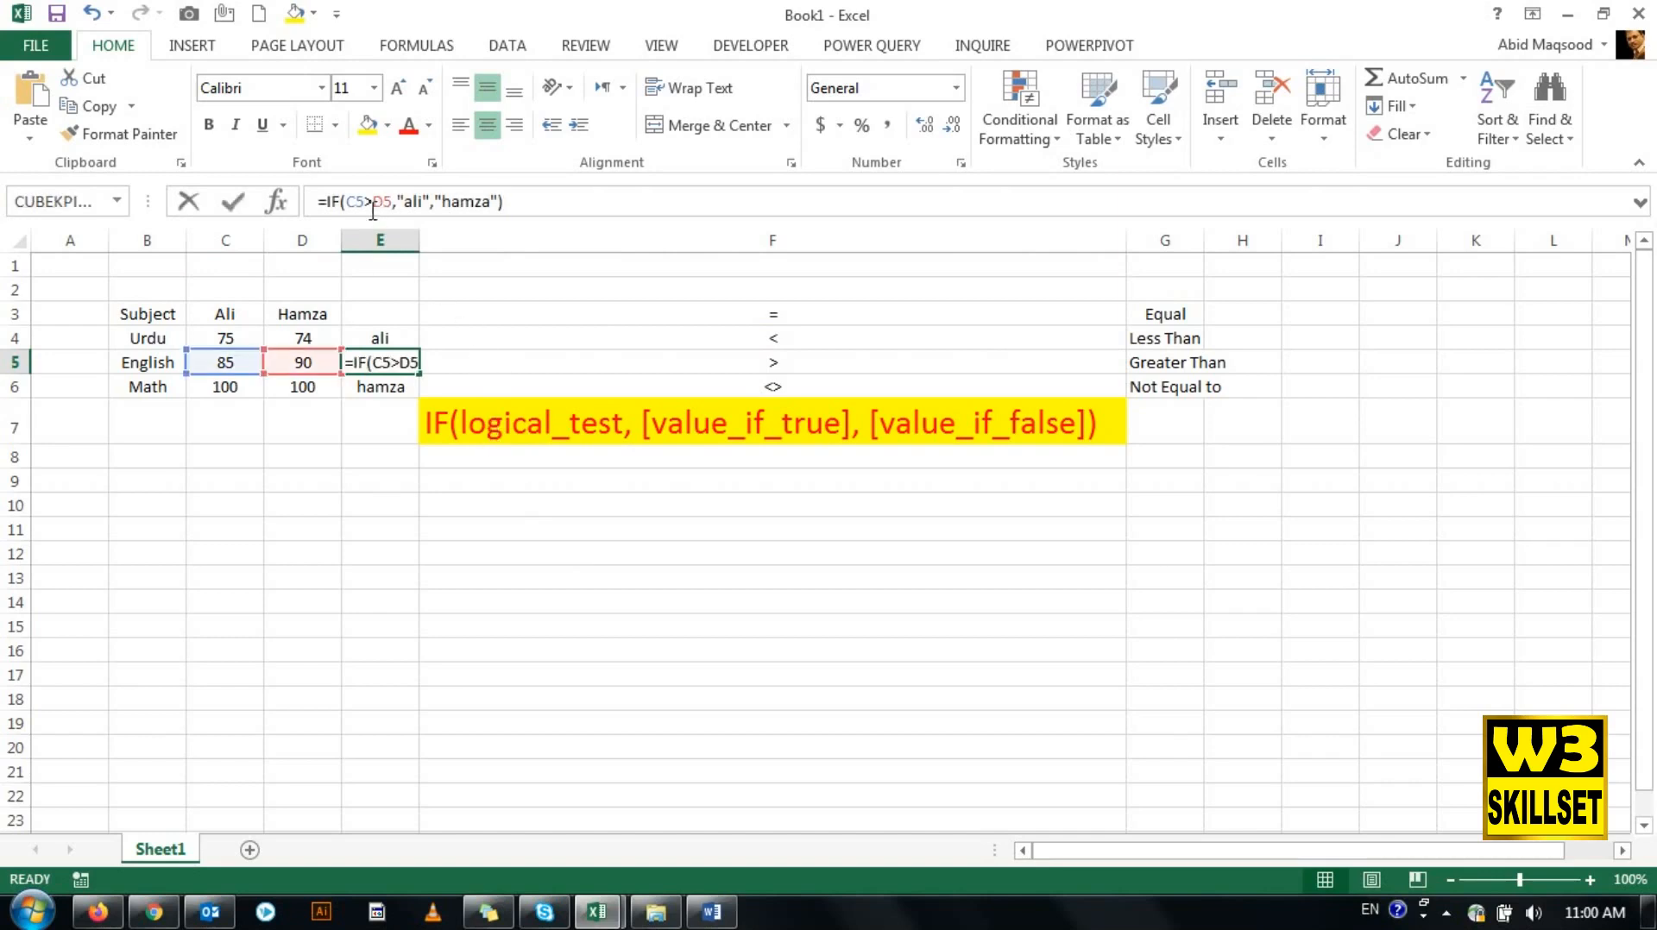
text(<)
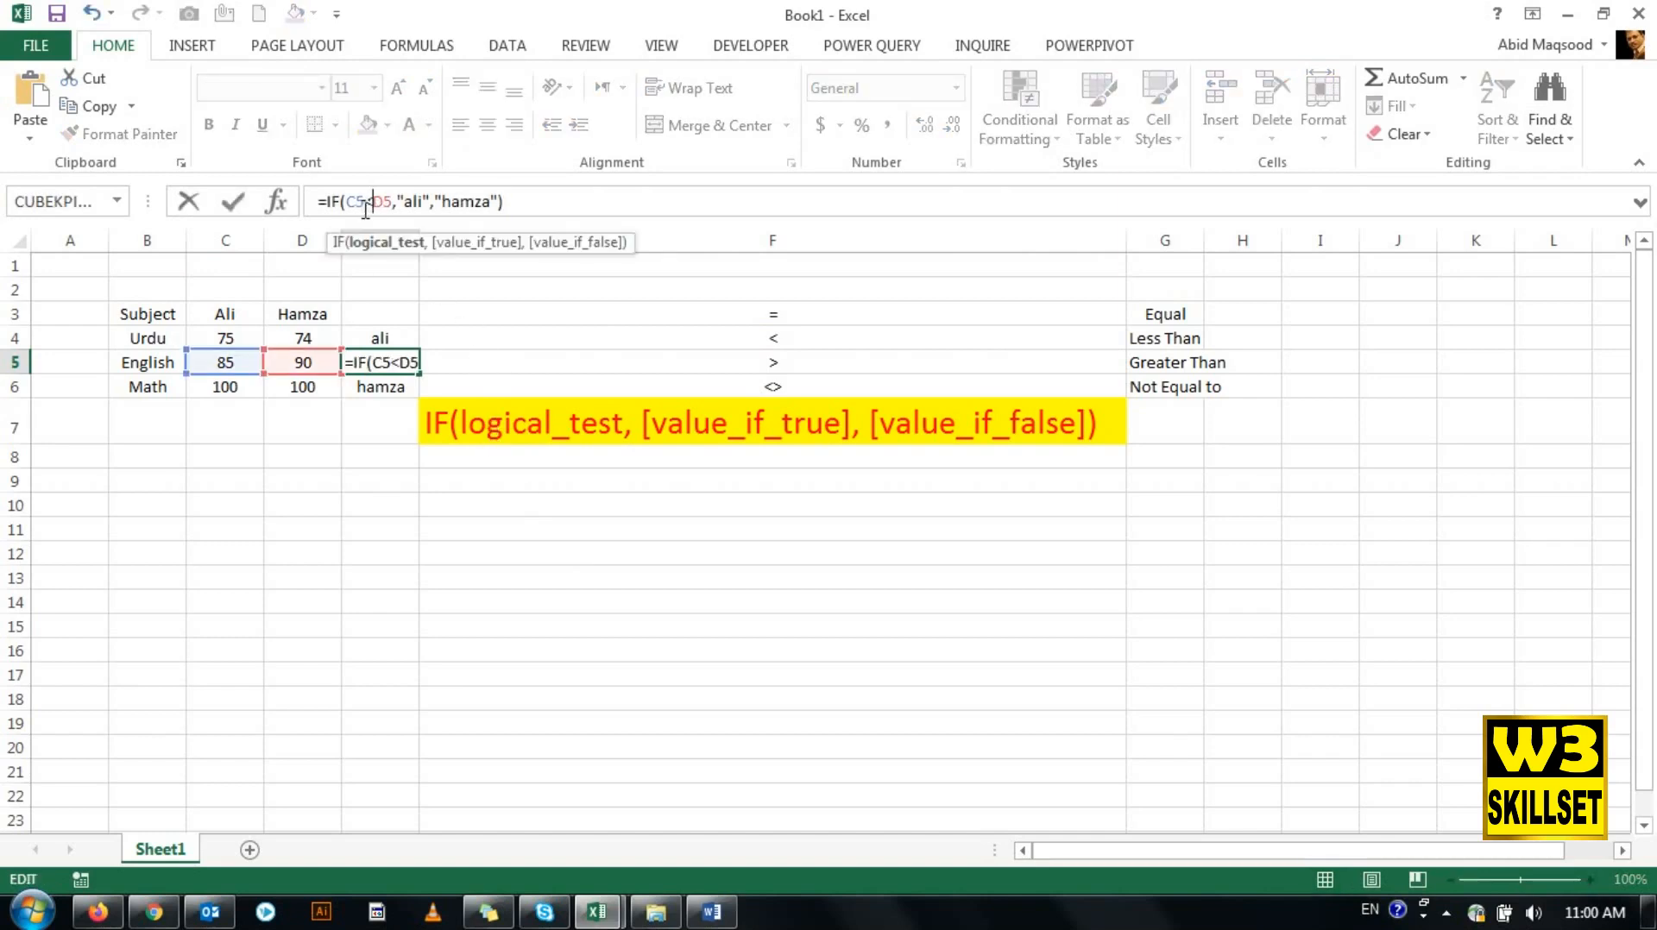
key(Return)
key(Up)
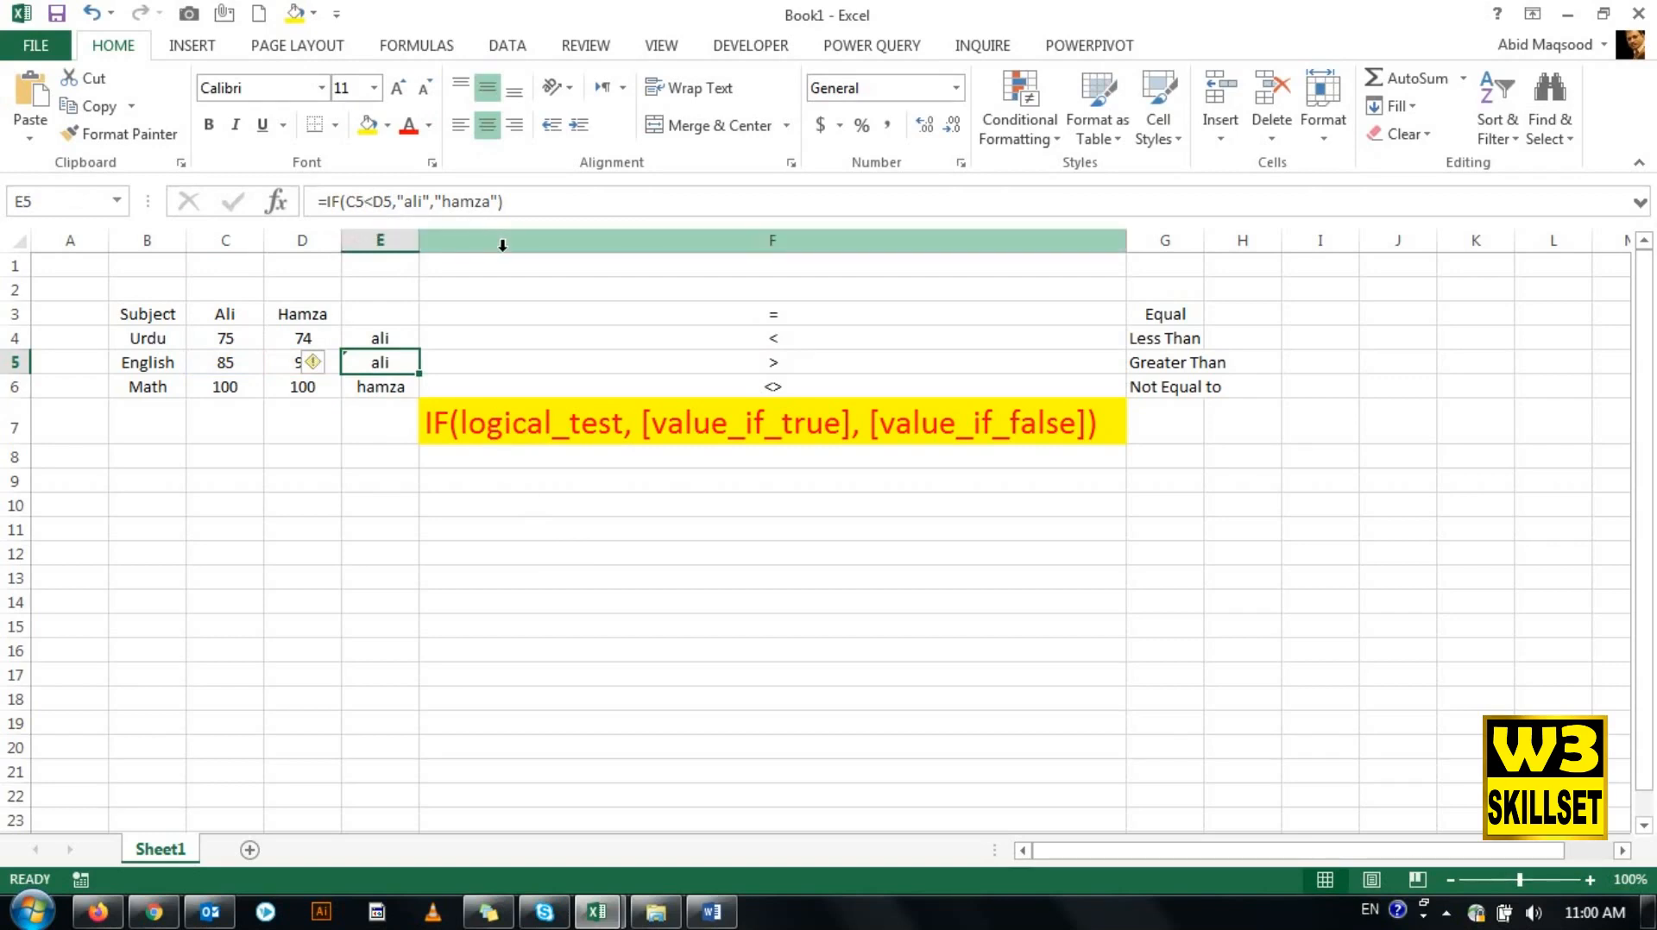
click(418, 482)
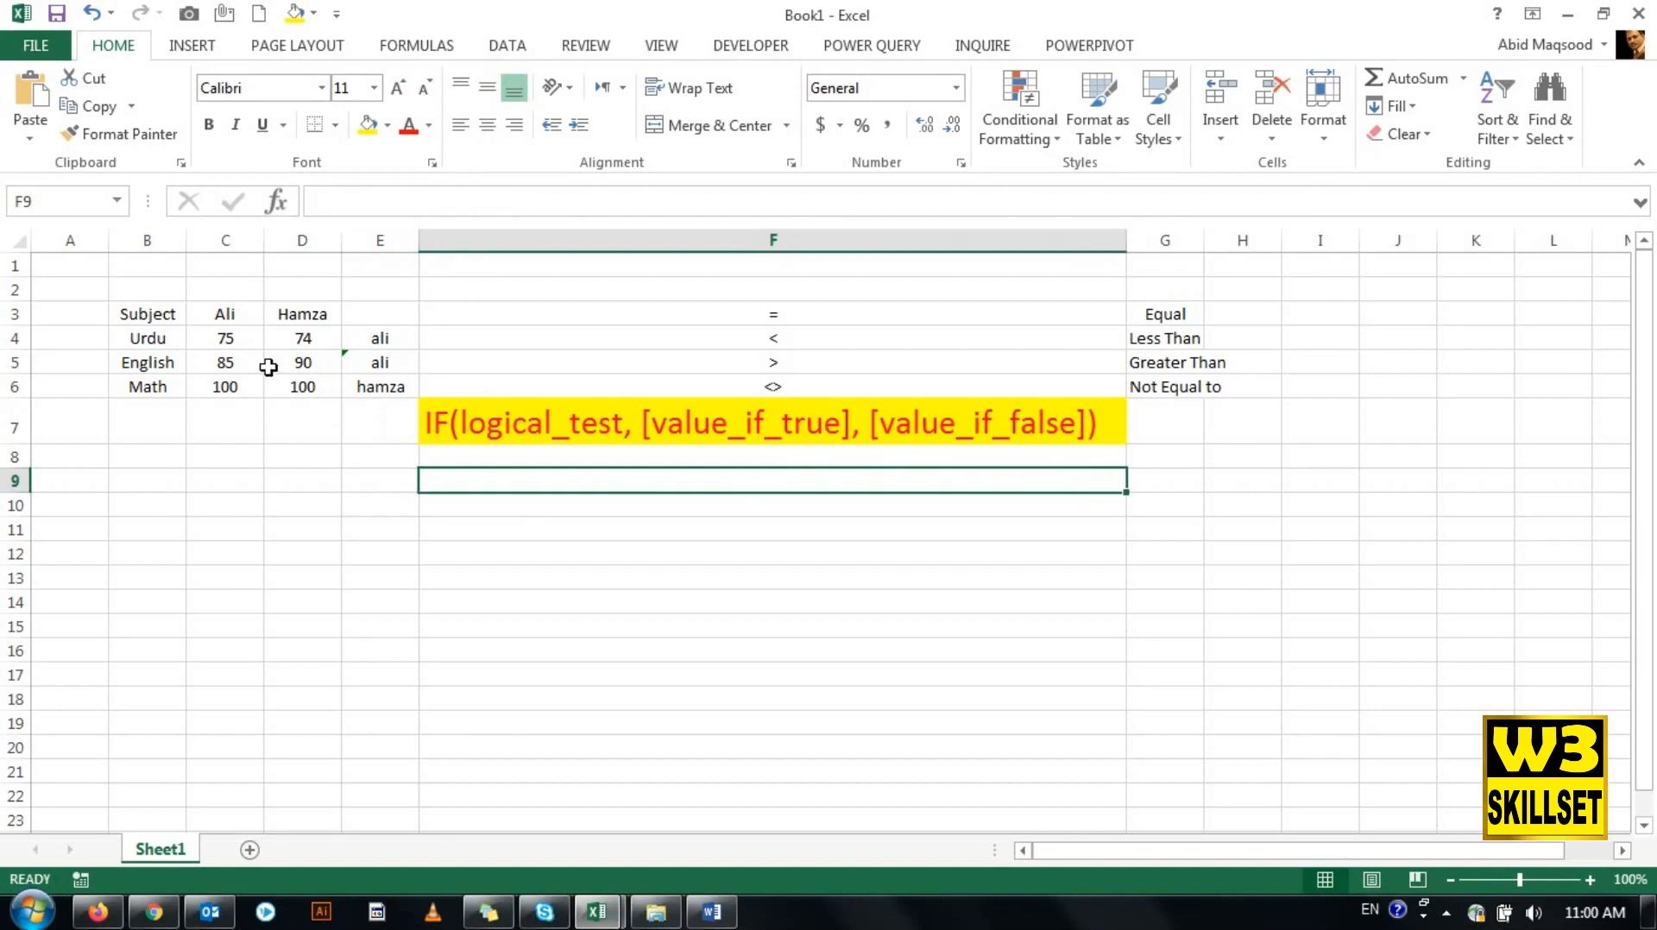
click(231, 366)
click(333, 363)
click(367, 360)
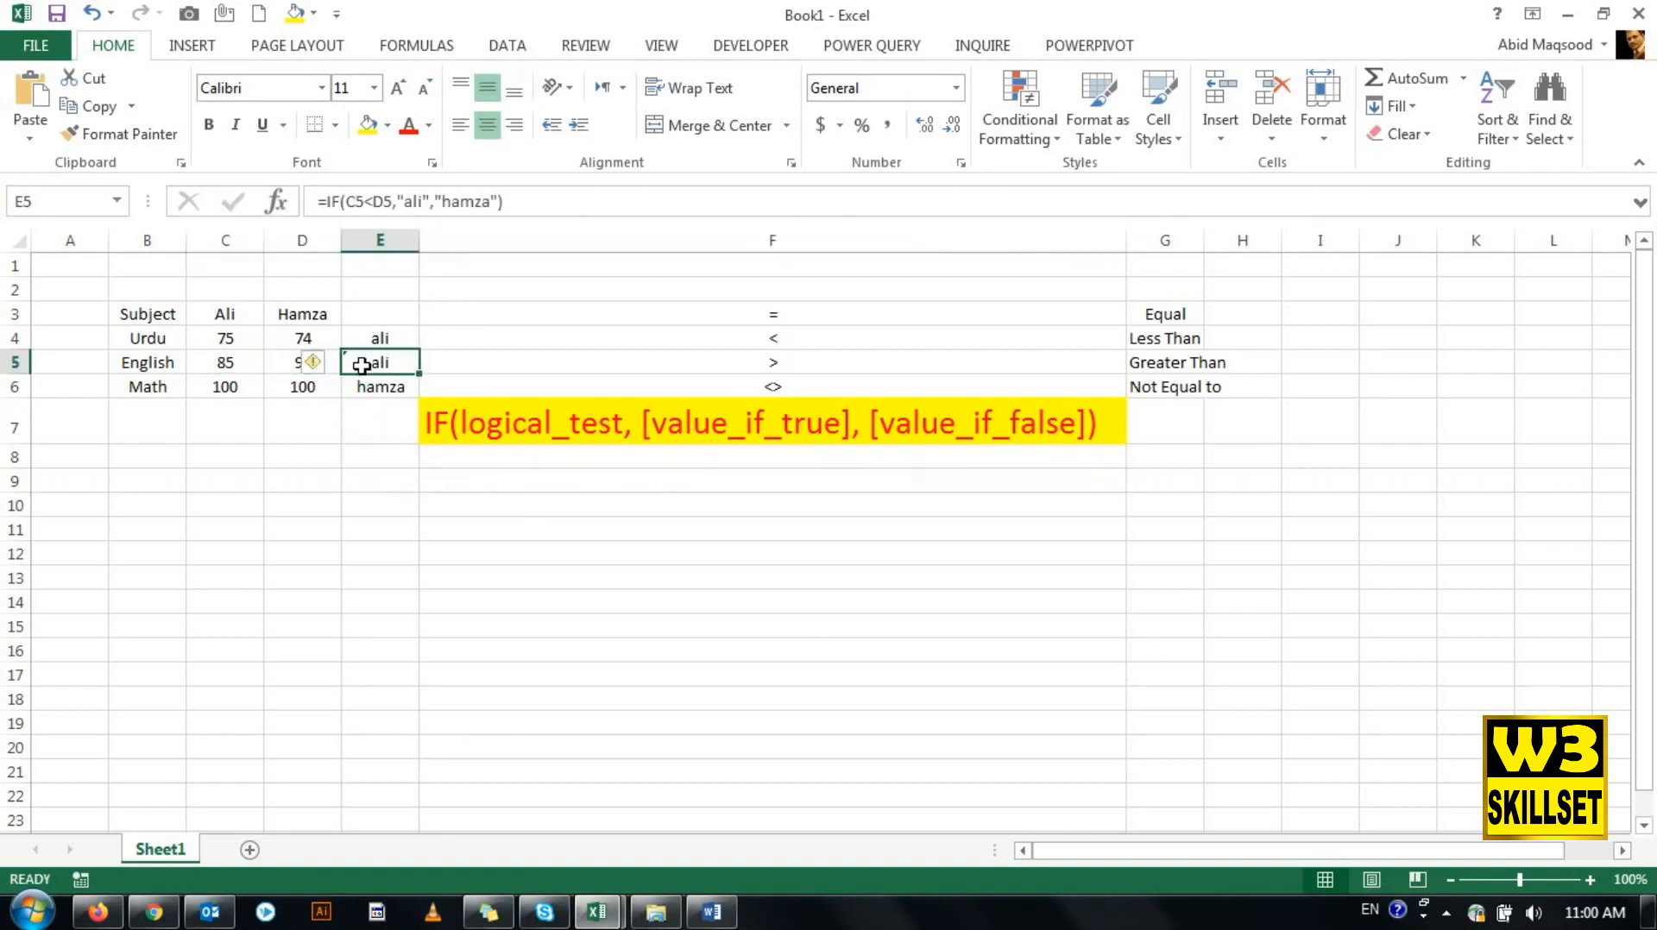
double_click(369, 201)
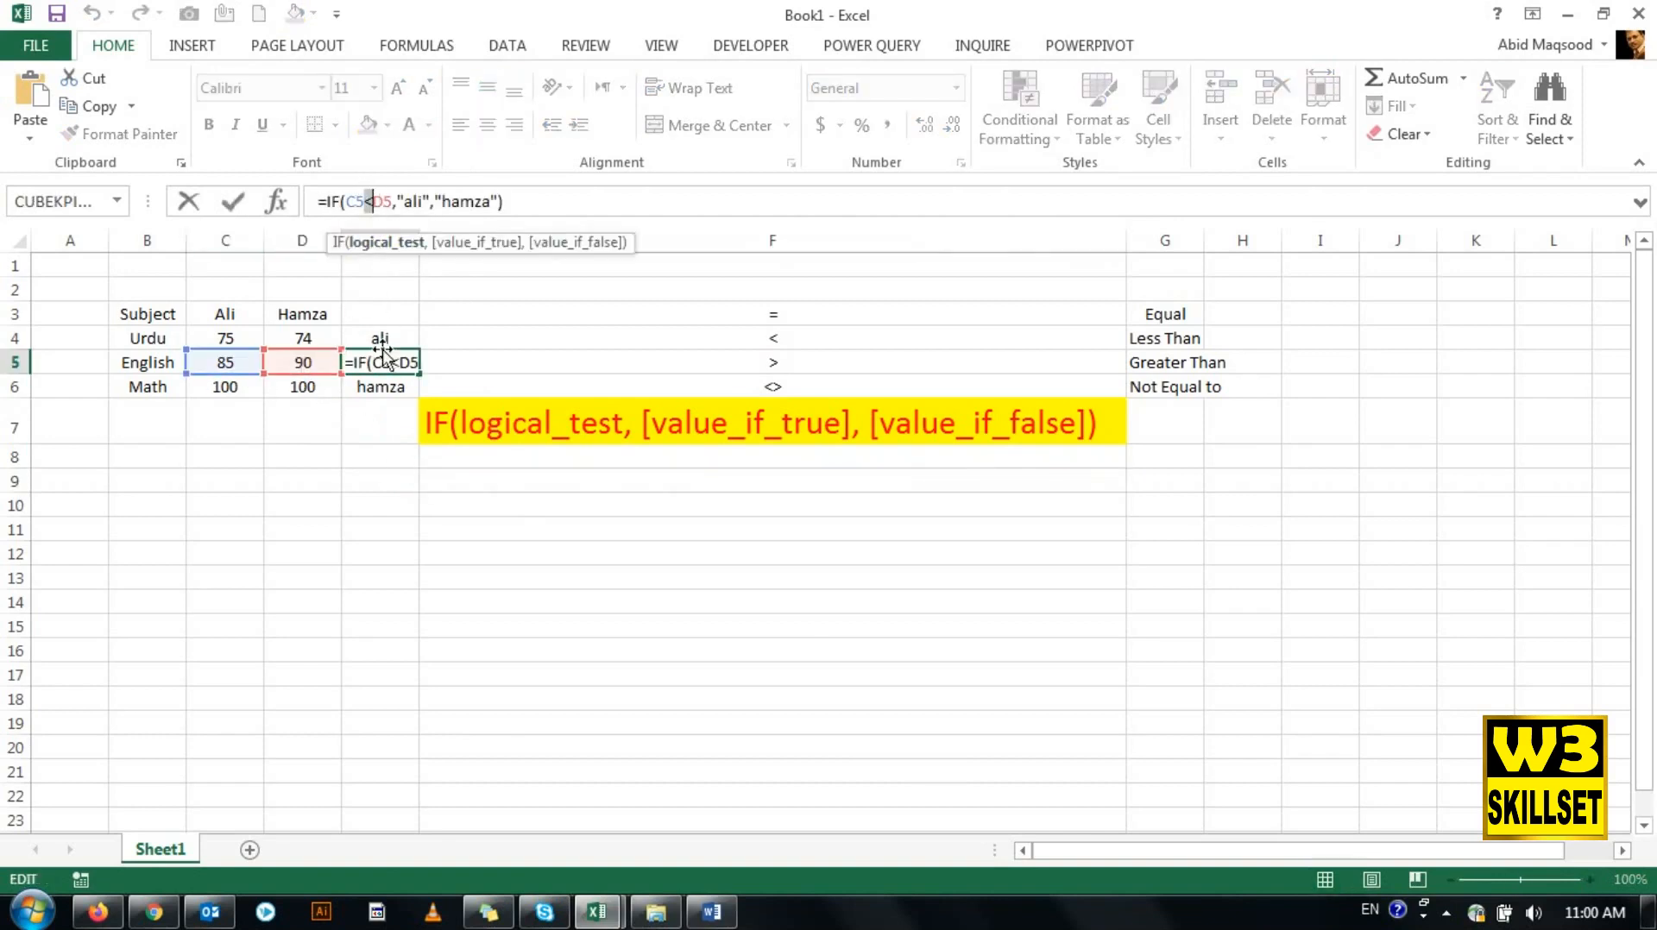
key(Return)
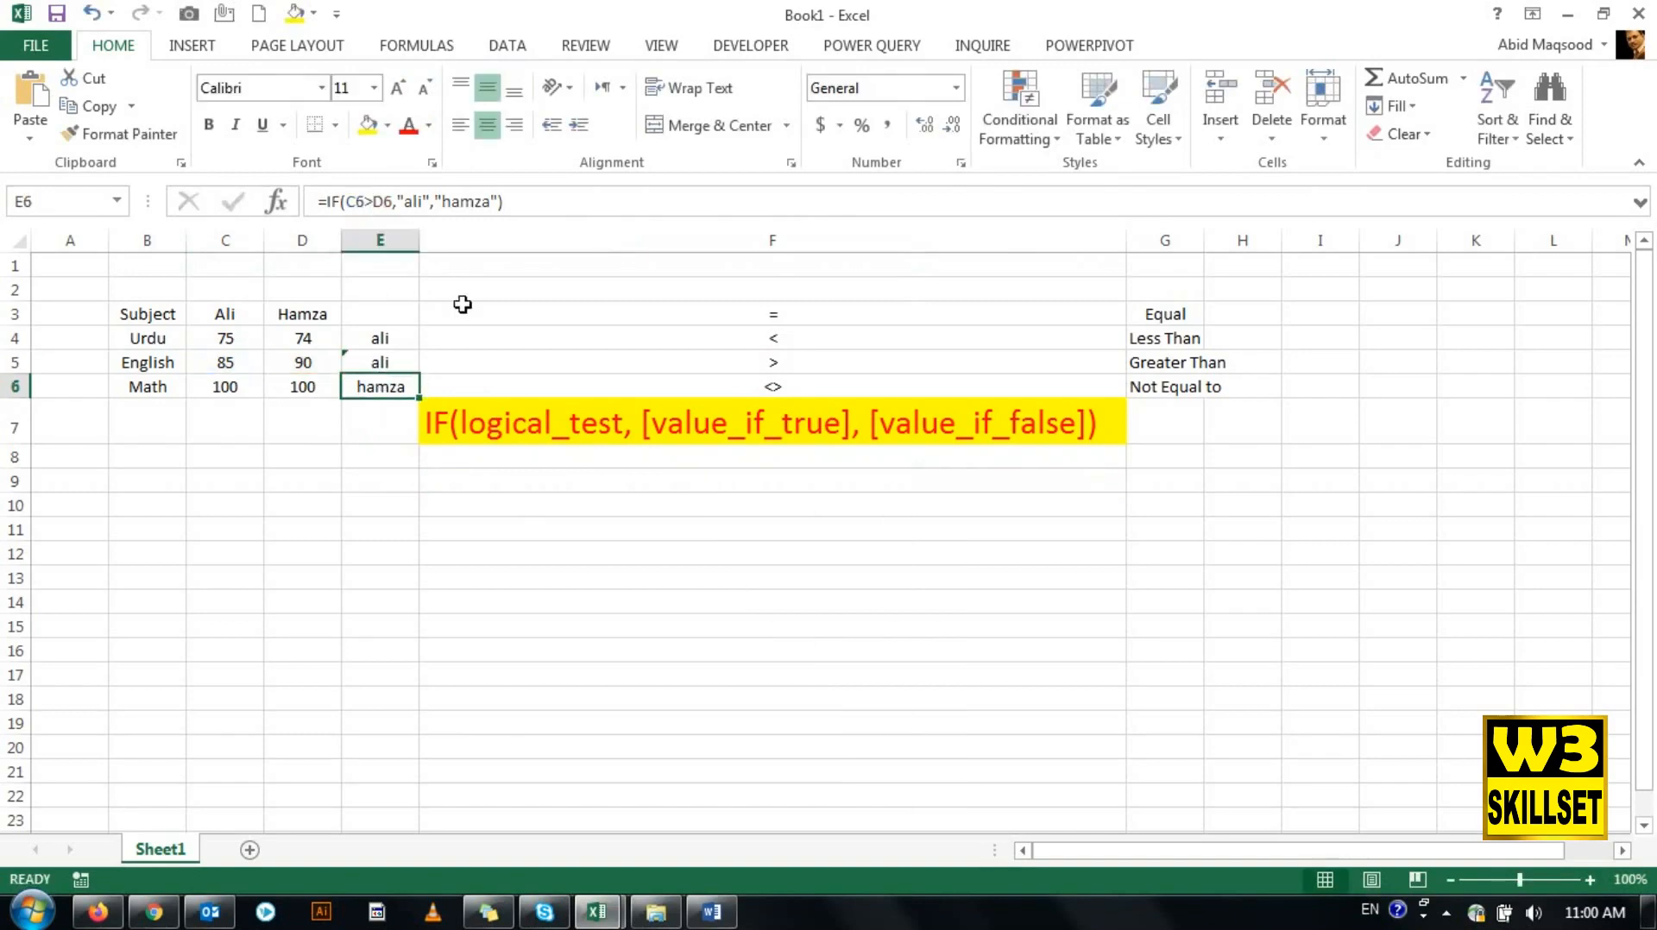
- Change the logical test in E6 to C6=D6 and check the result against the Math marks
double_click(371, 202)
text(=)
key(Return)
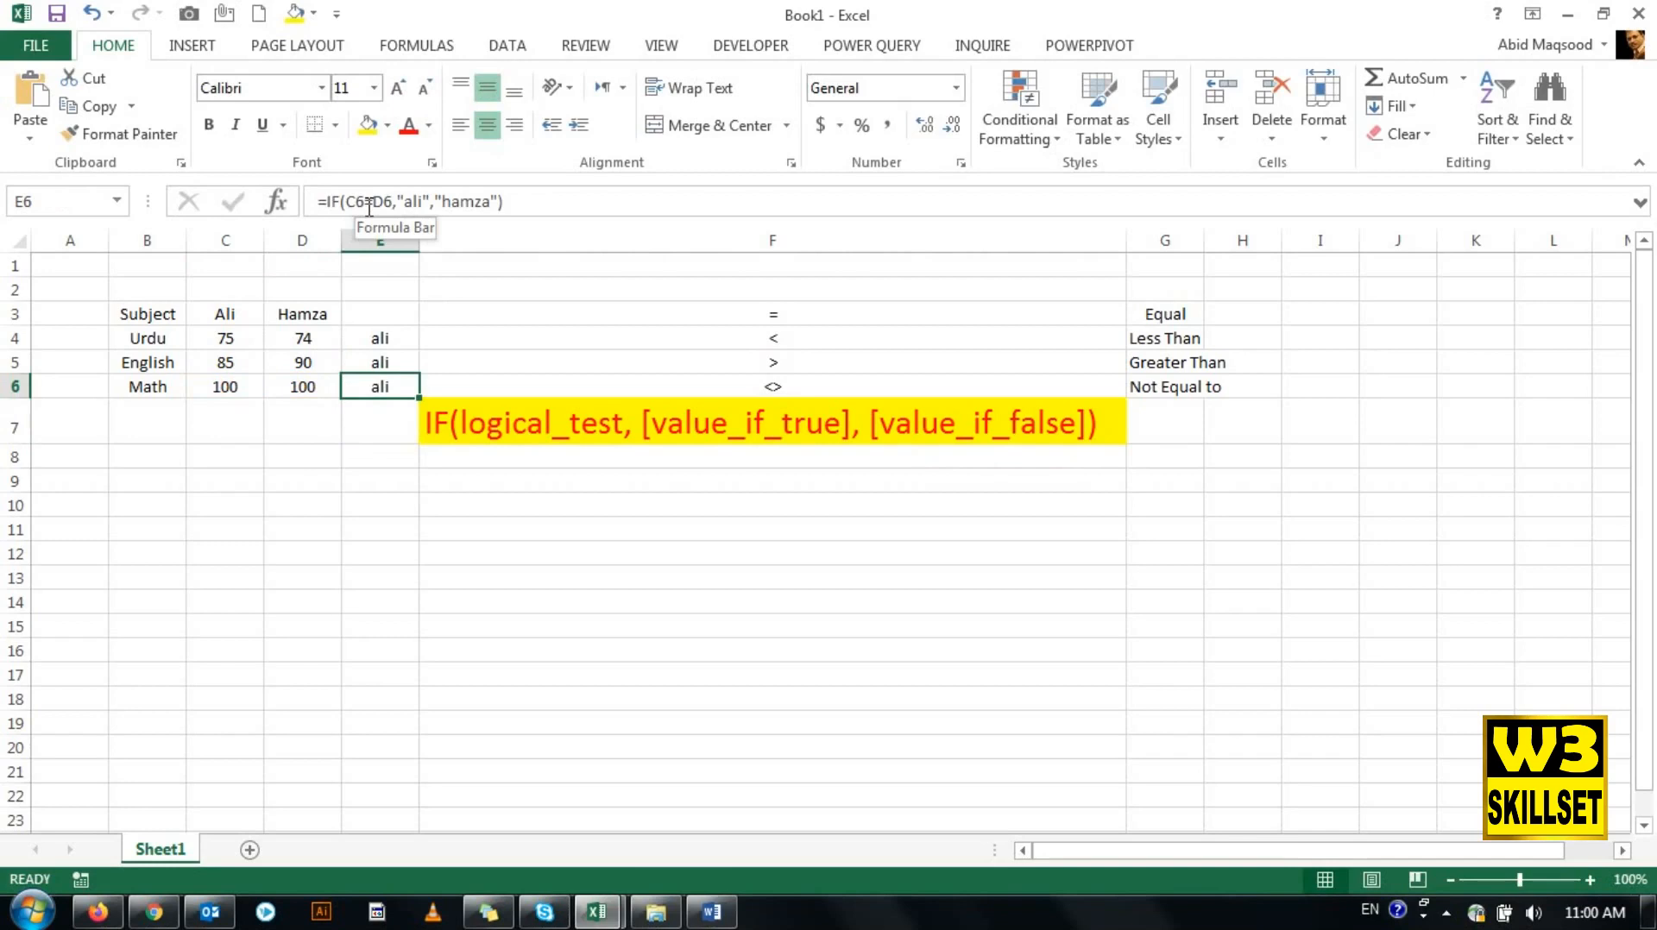
drag(225, 386, 287, 389)
click(375, 386)
- Examine the true value in the E4 formula and compare the logical tests of the formulas in E4:E6
click(386, 332)
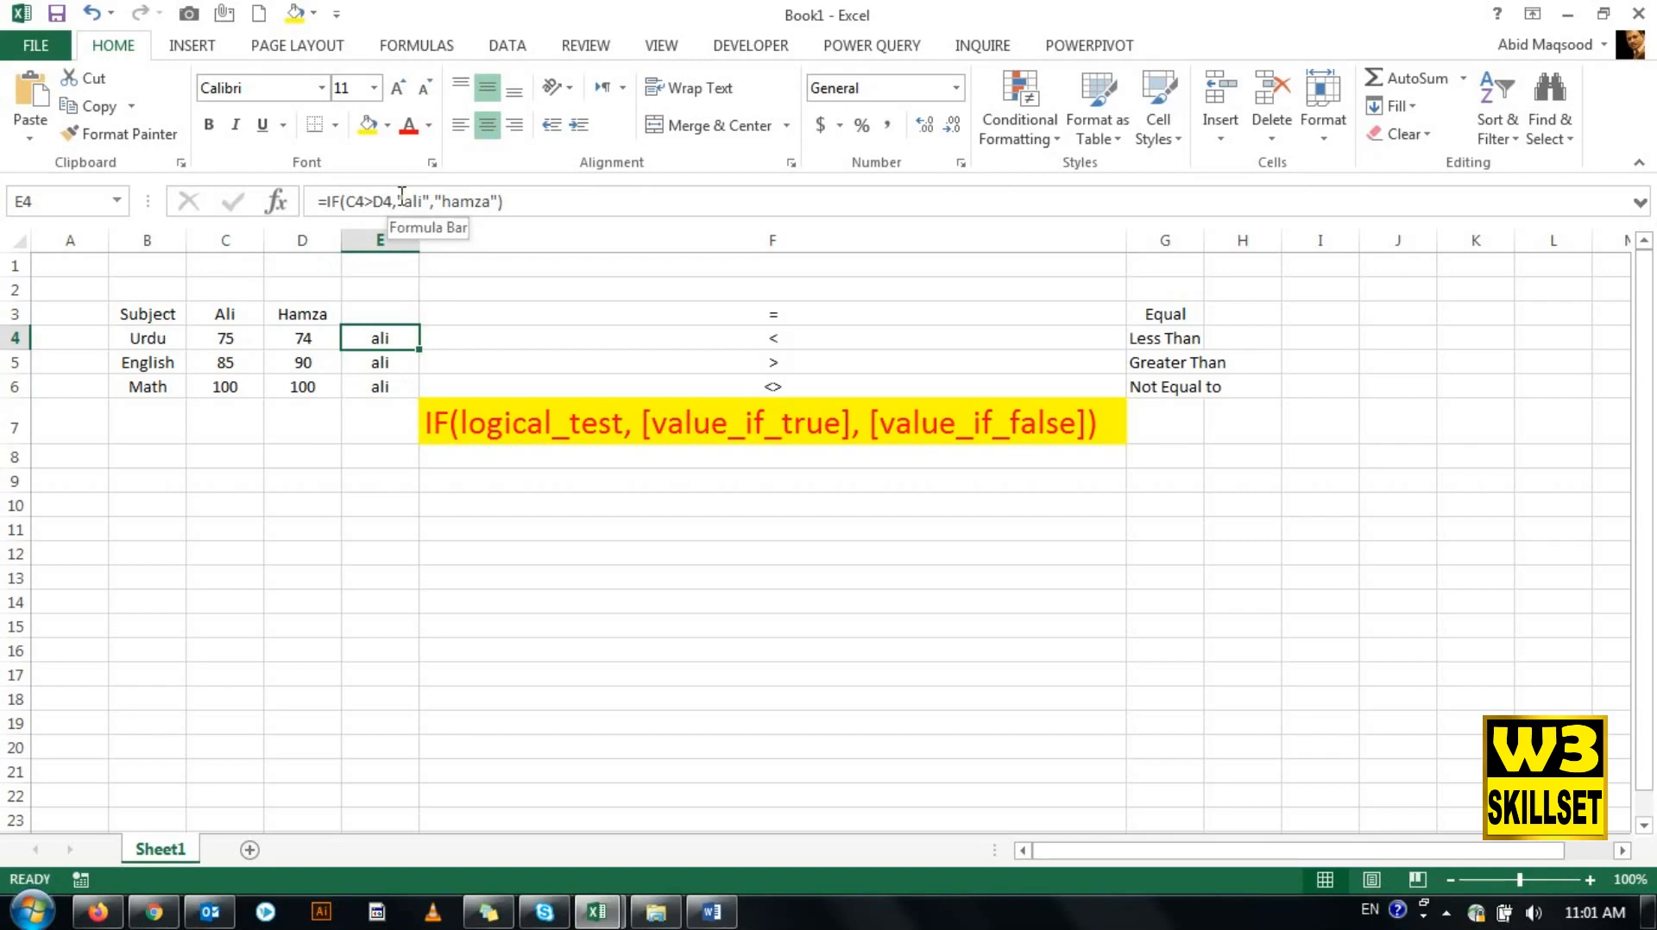
drag(404, 201, 423, 201)
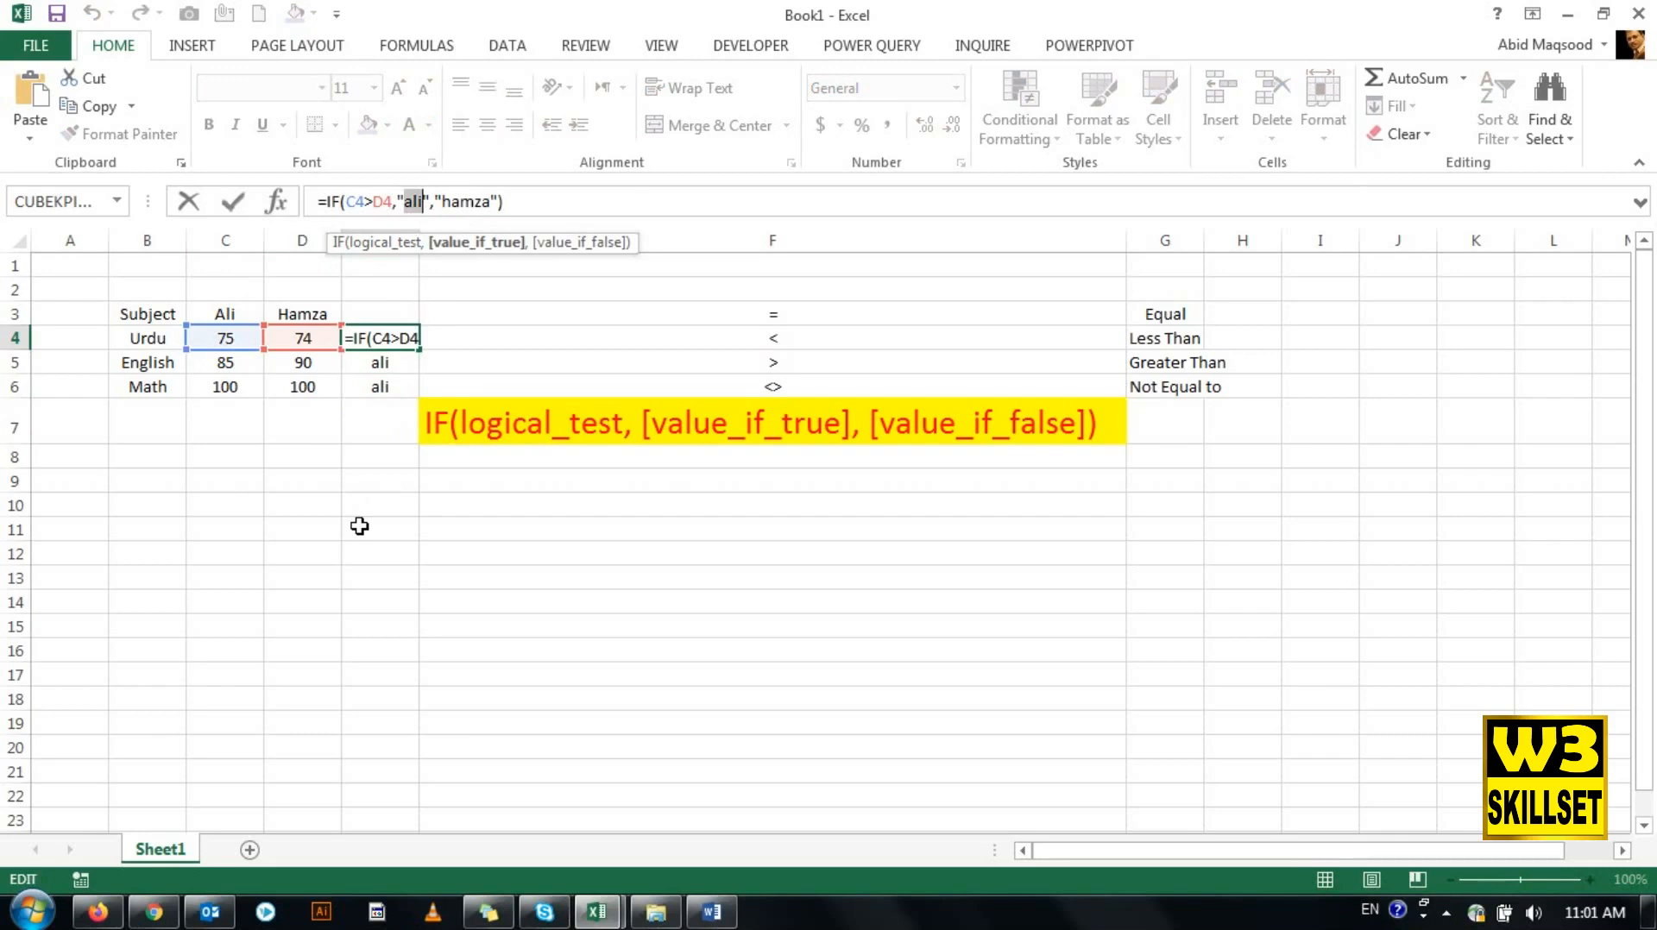
key(Return)
key(Return)
key(Return)
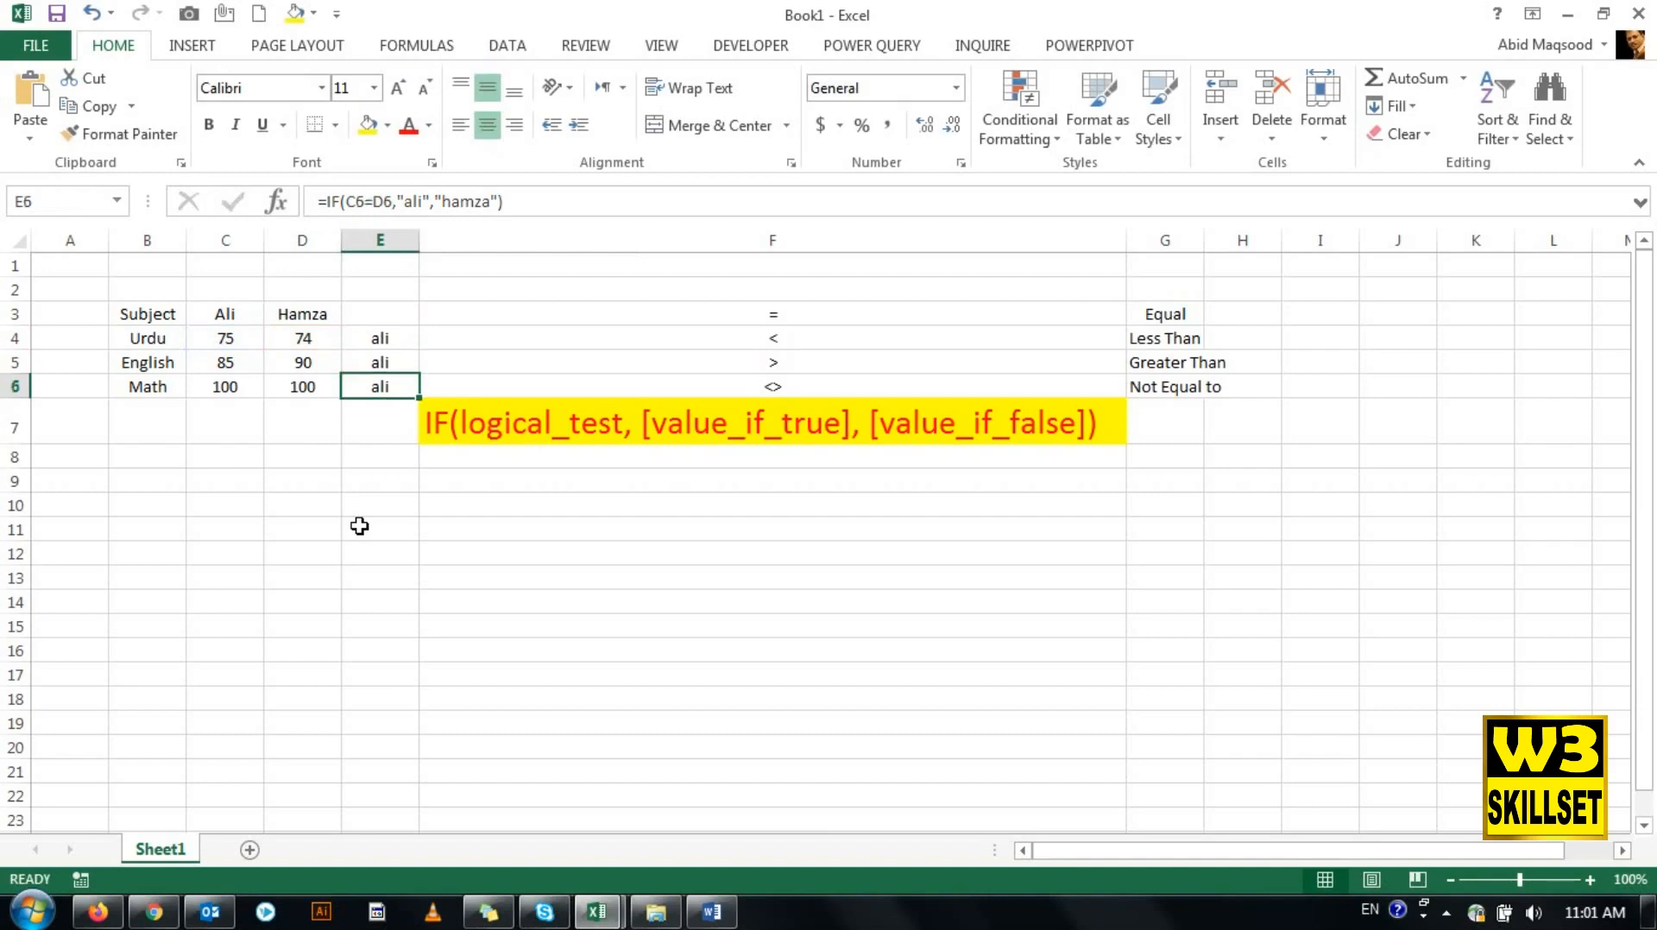
key(Up)
key(Up)
key(Up)
key(Down)
key(Down)
key(Down)
key(Up)
key(Up)
key(Up)
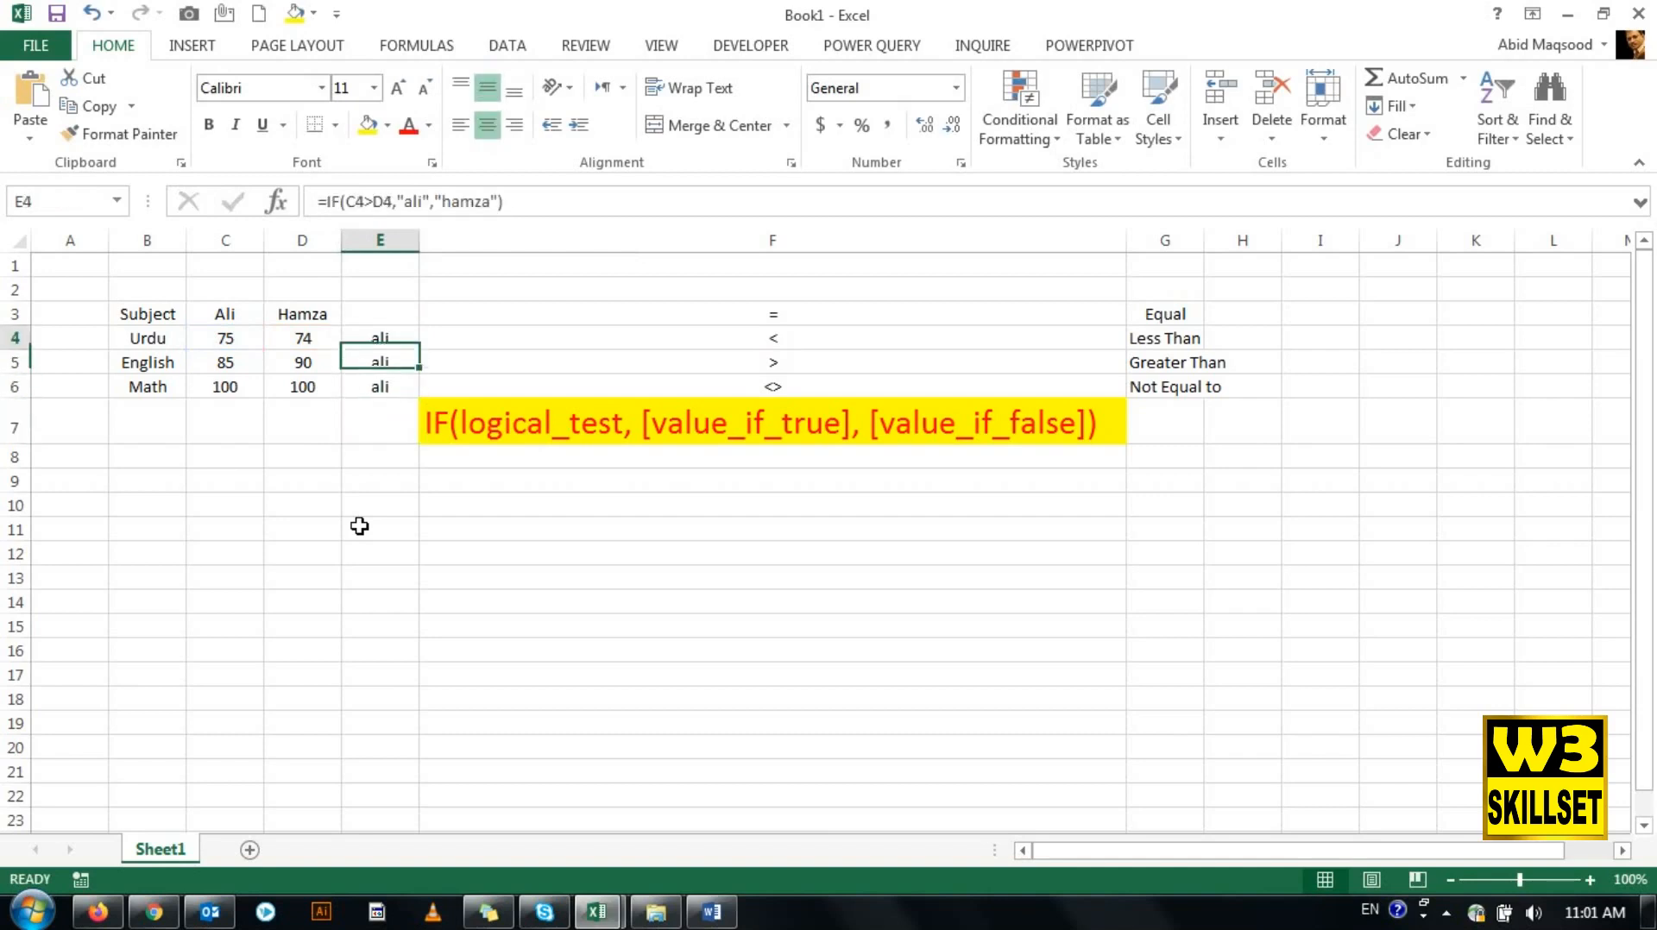
key(Down)
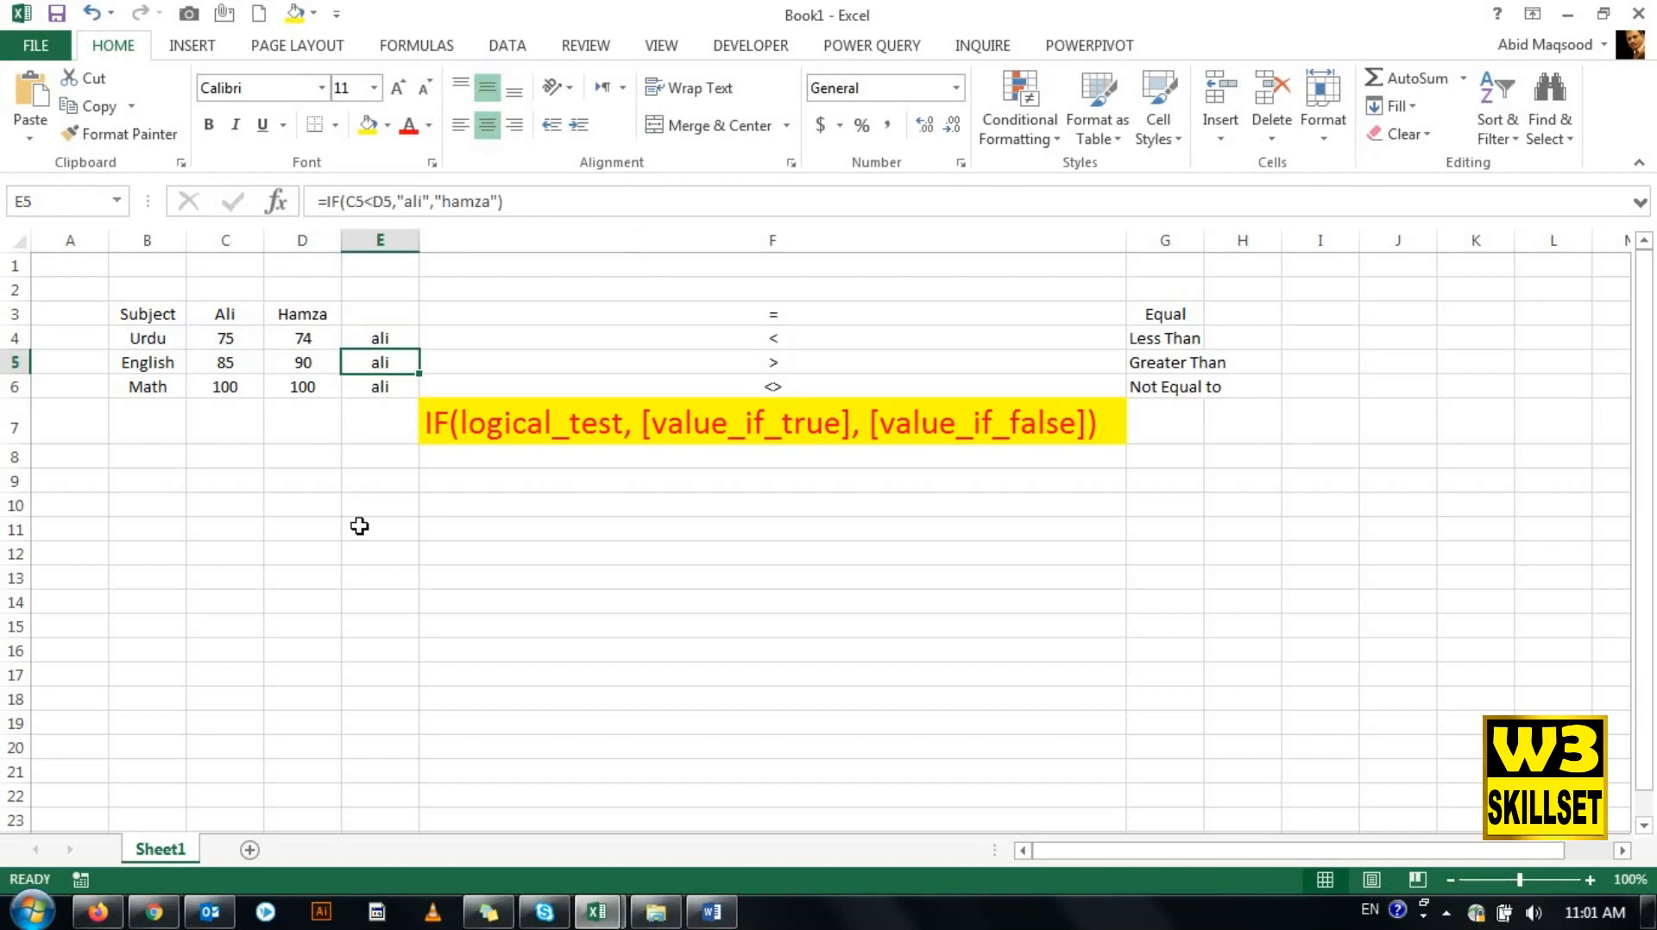
key(Up)
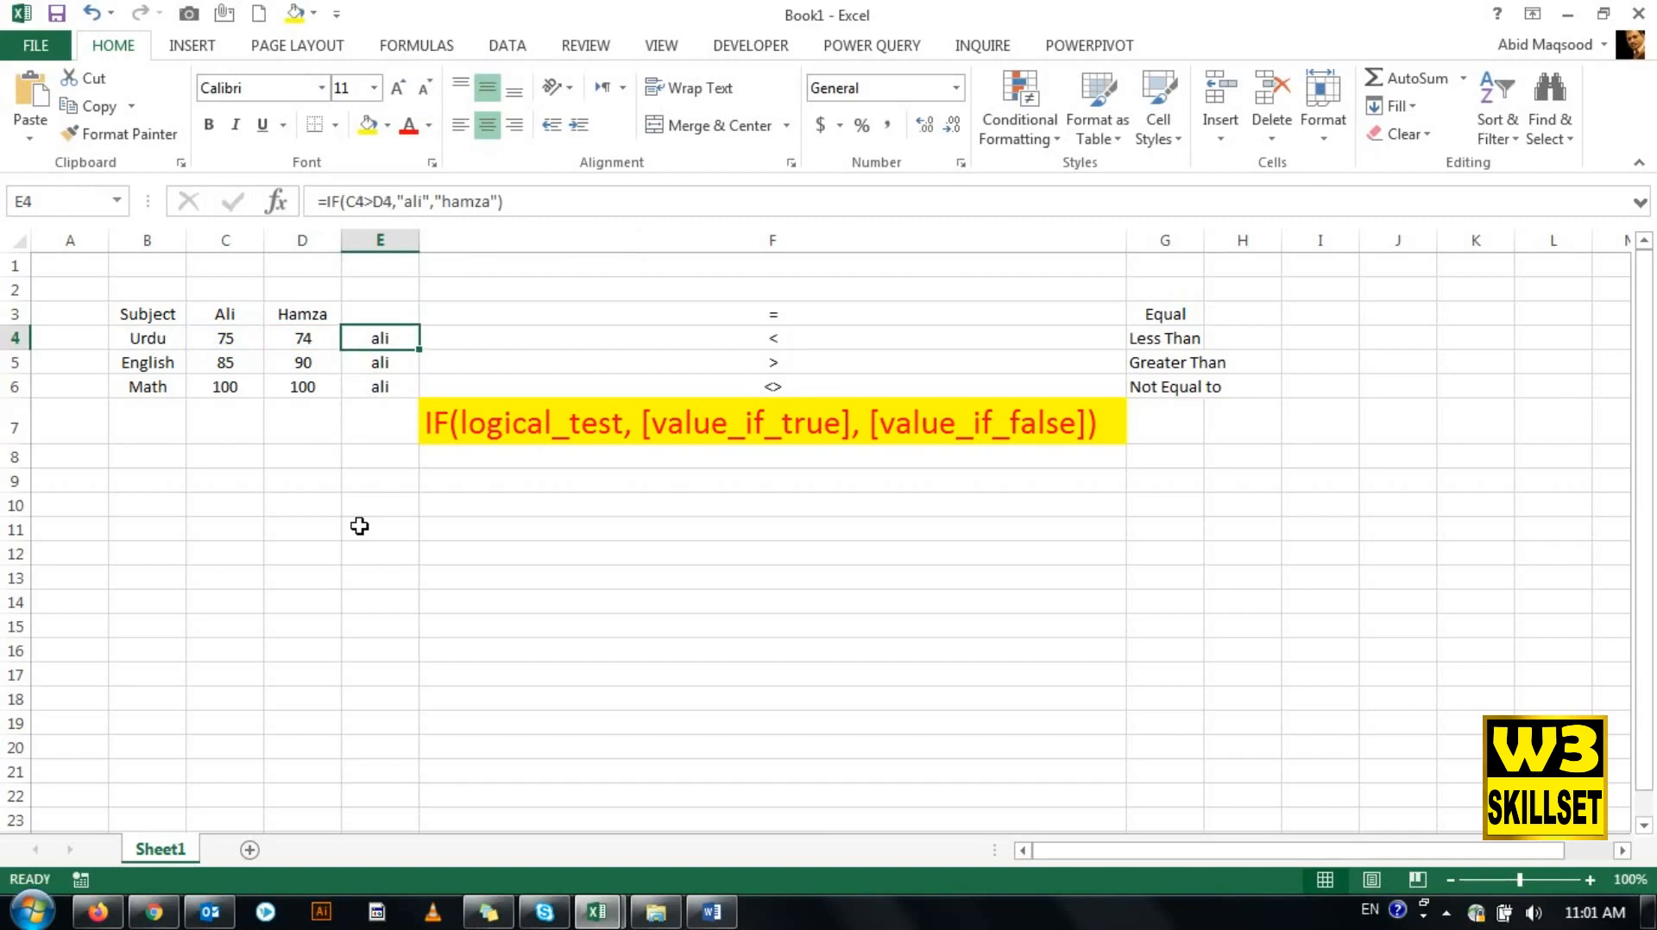
key(Down)
key(Up)
key(Down)
key(Up)
key(Right)
key(Down)
key(Down)
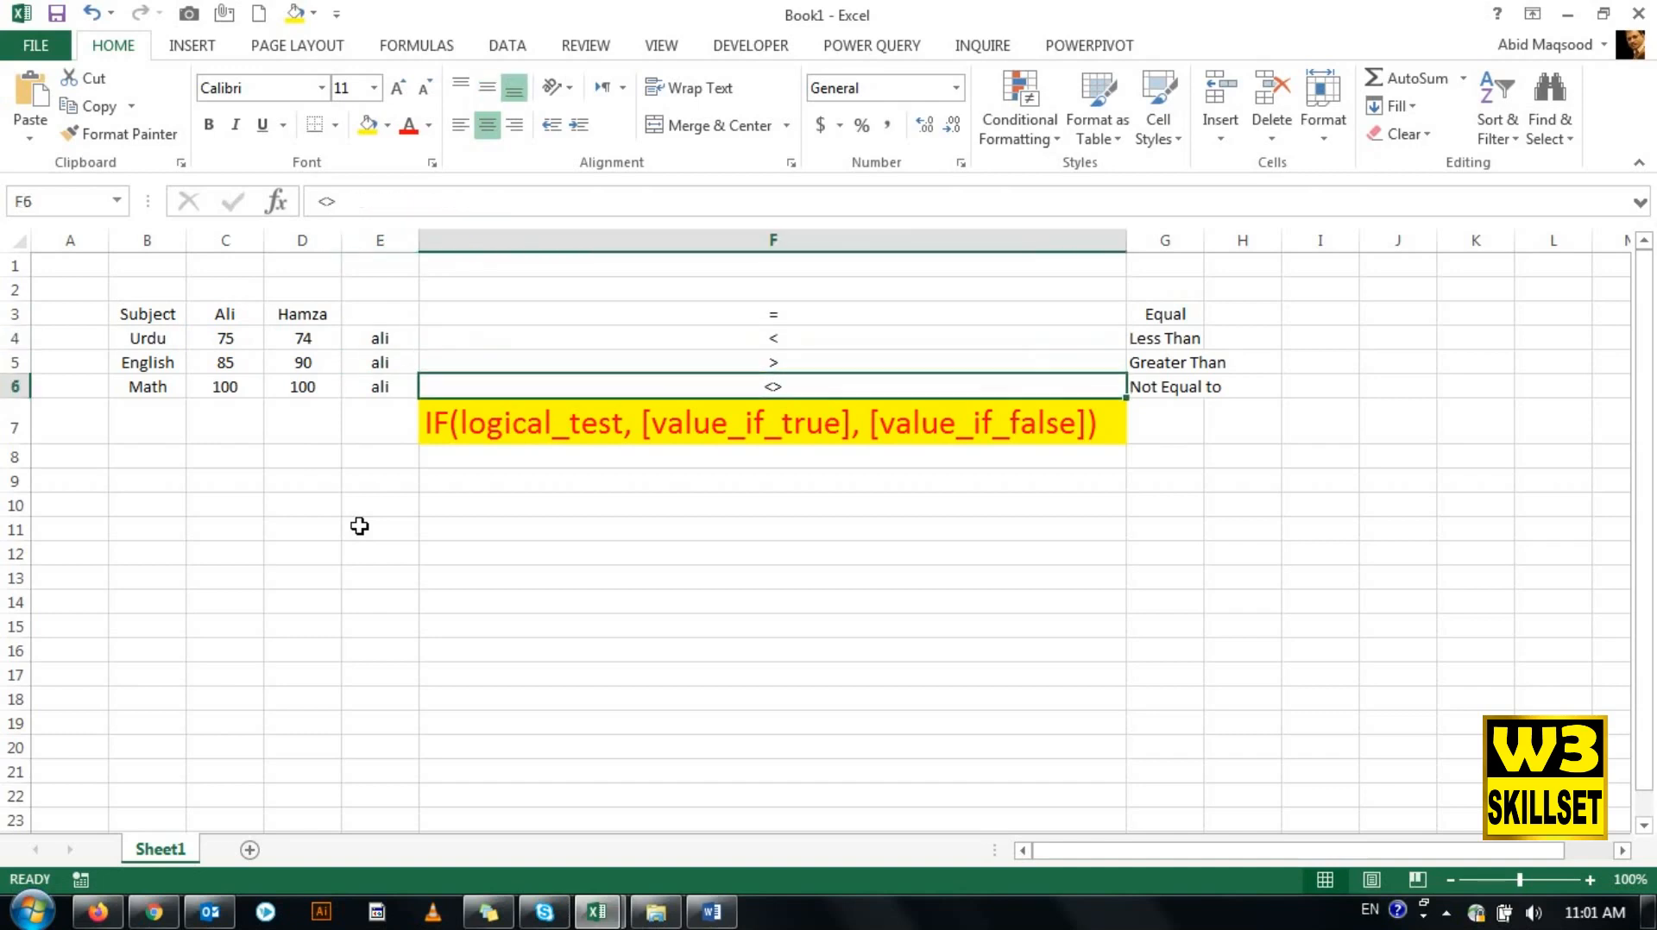
key(Down)
key(Down)
key(Down)
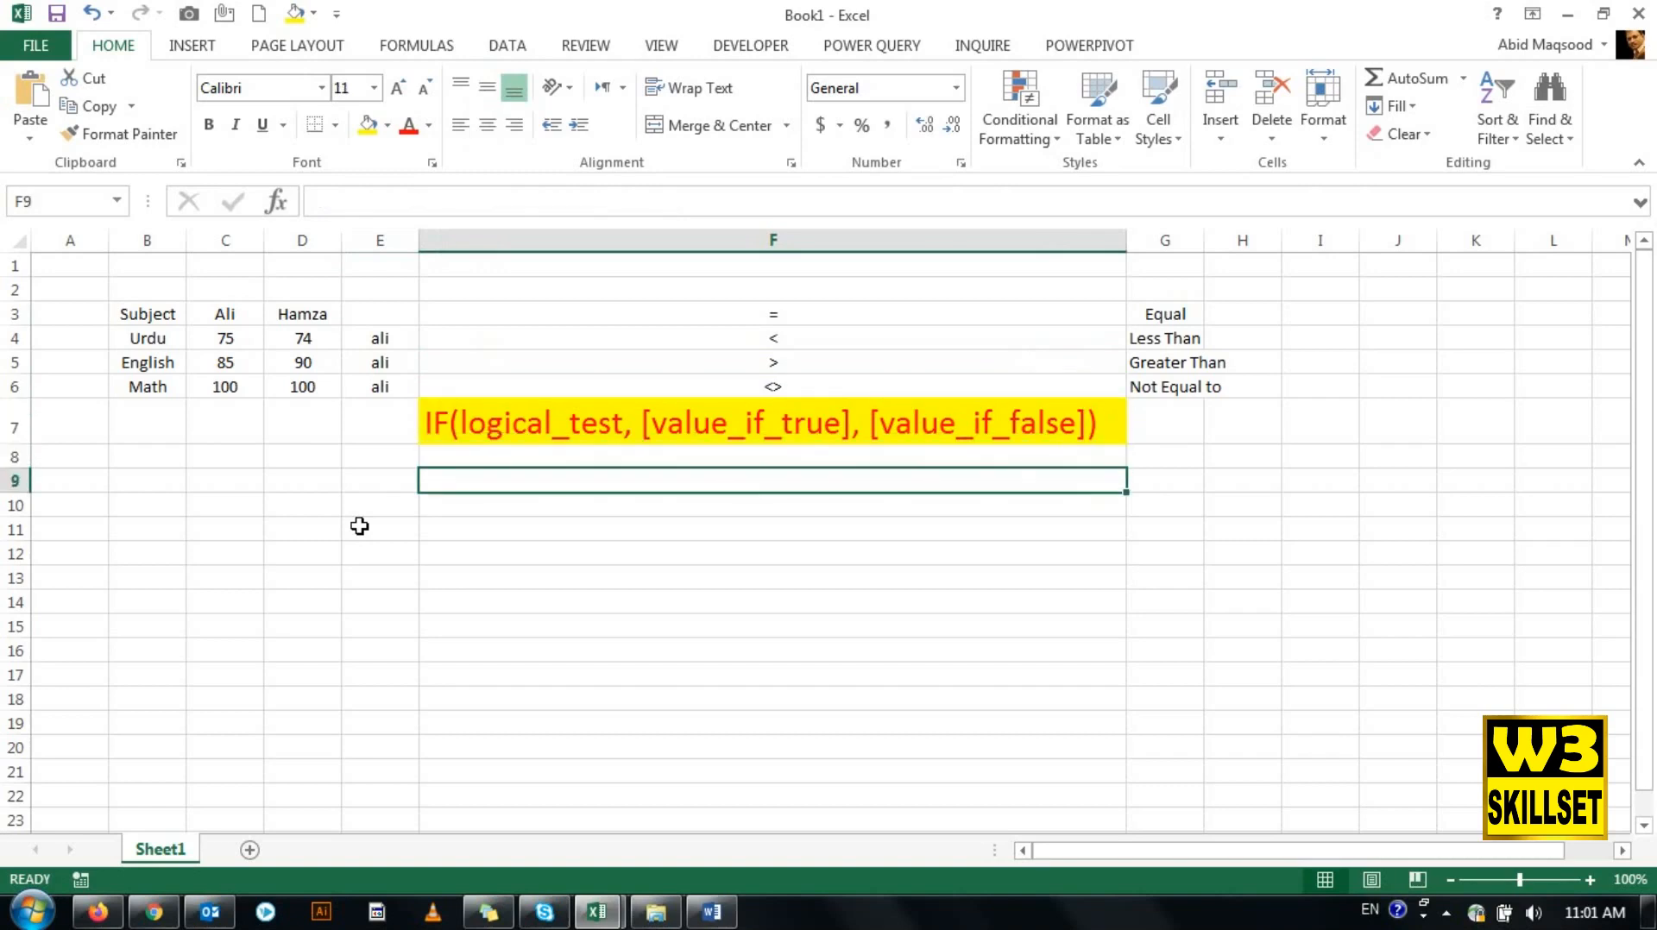
- Start an IF formula in F9 with the logical test C5<>85
text(=IF()
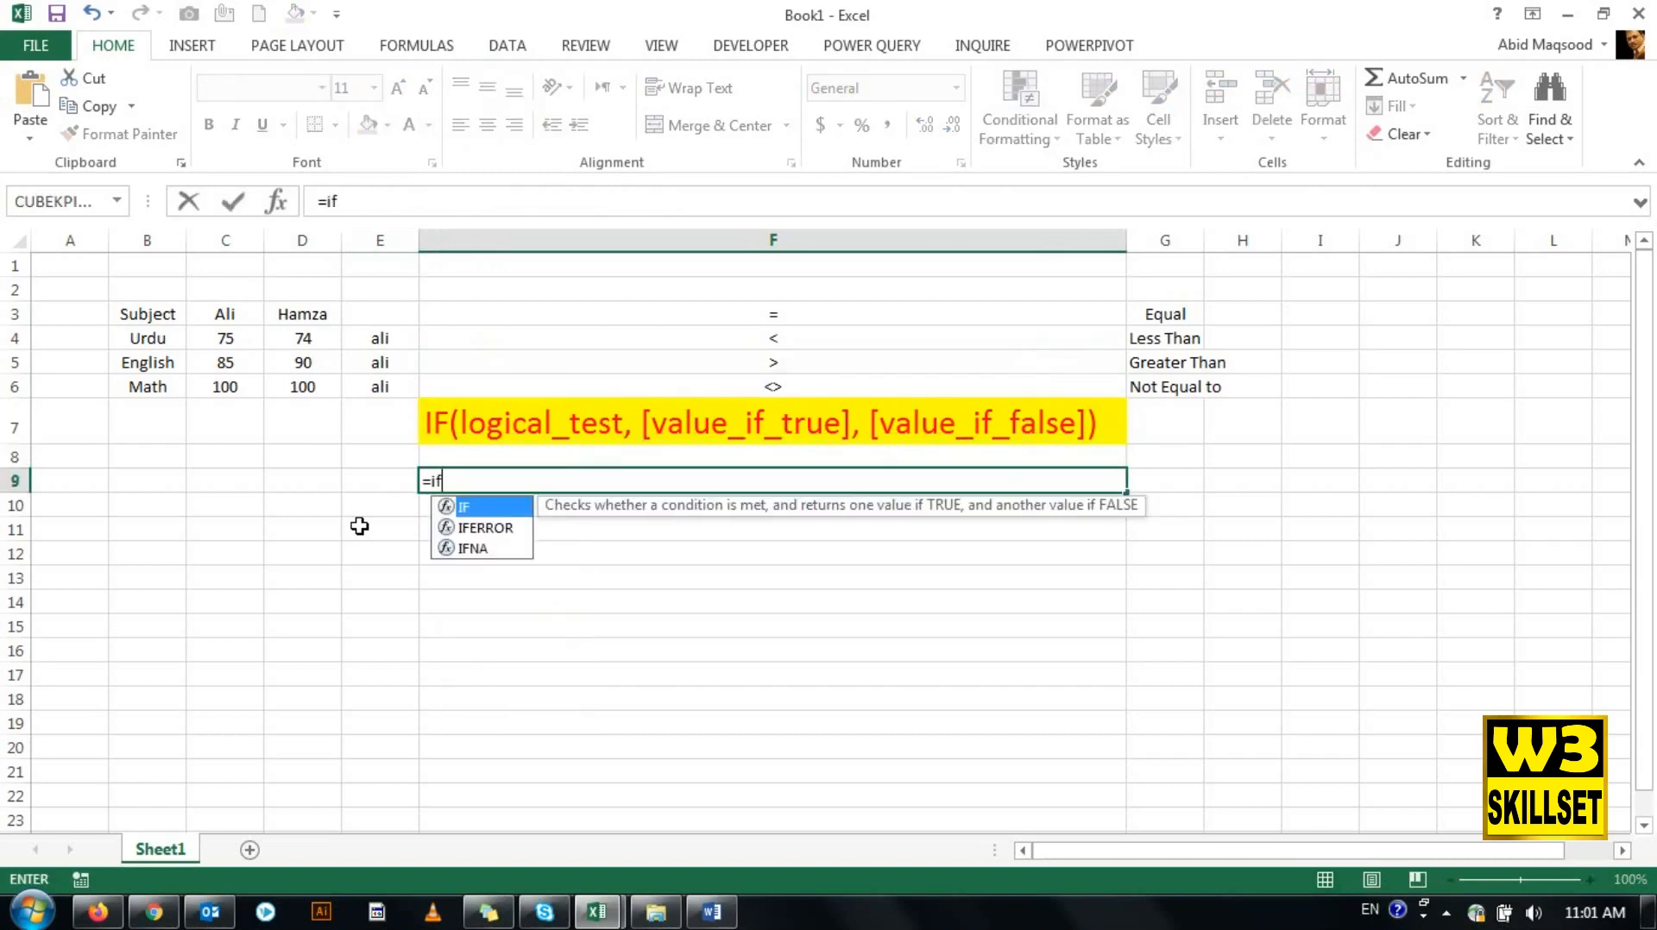
key(Up)
key(Up)
key(Up)
key(Up)
key(Left)
key(Left)
key(Left)
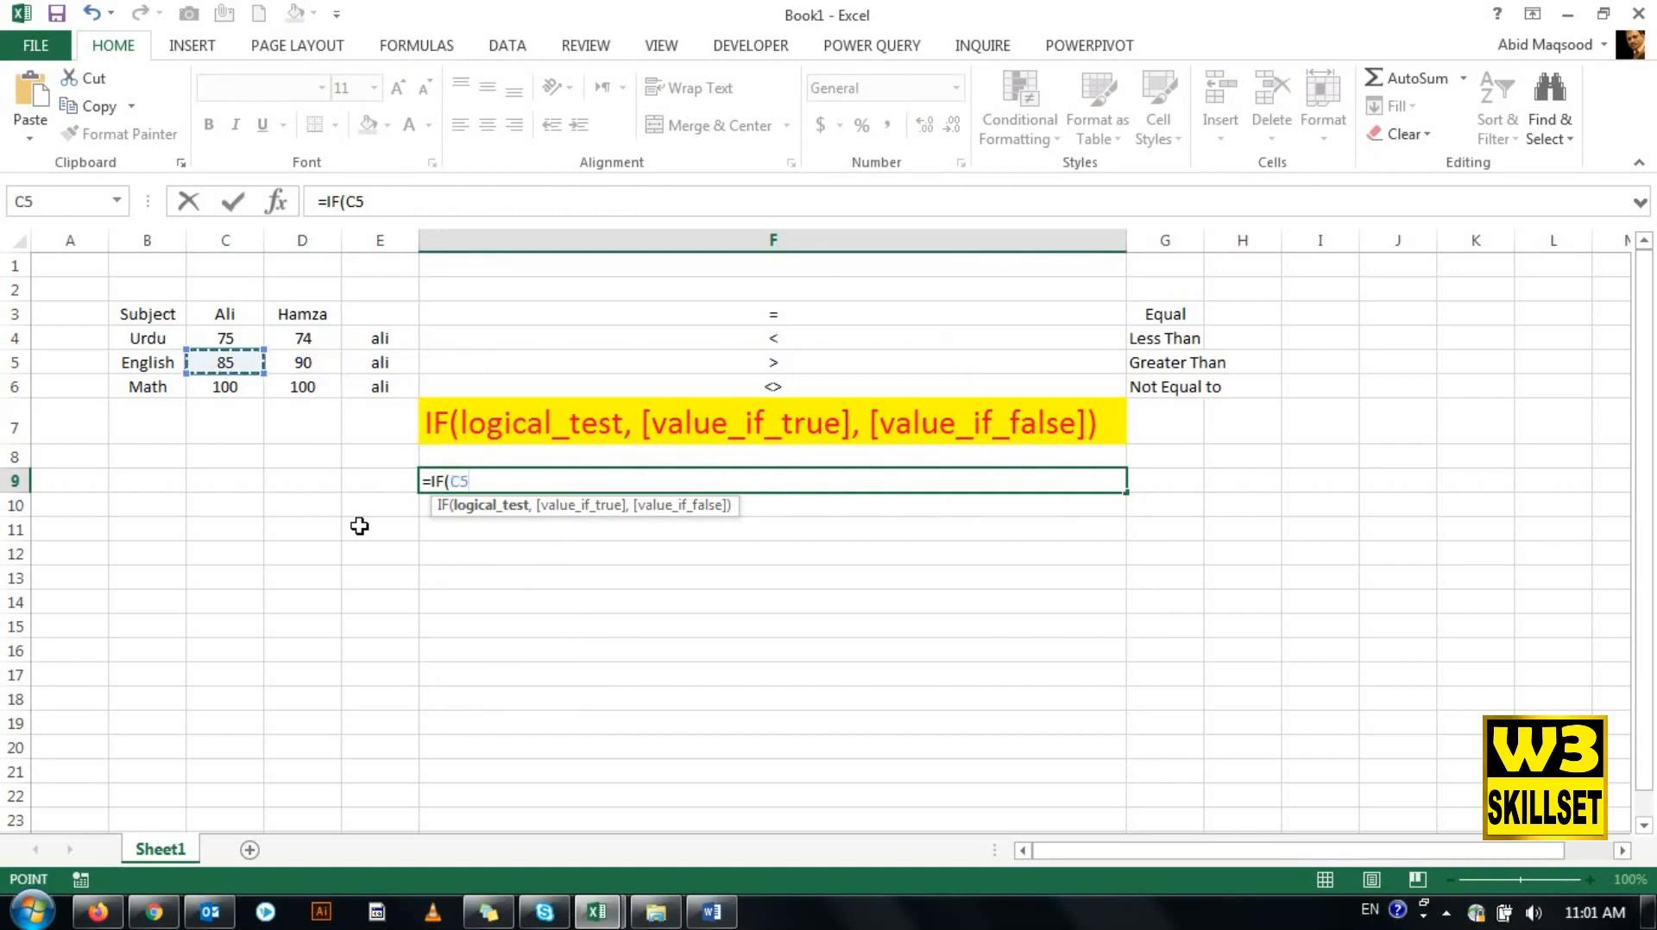
text(<>)
text(85)
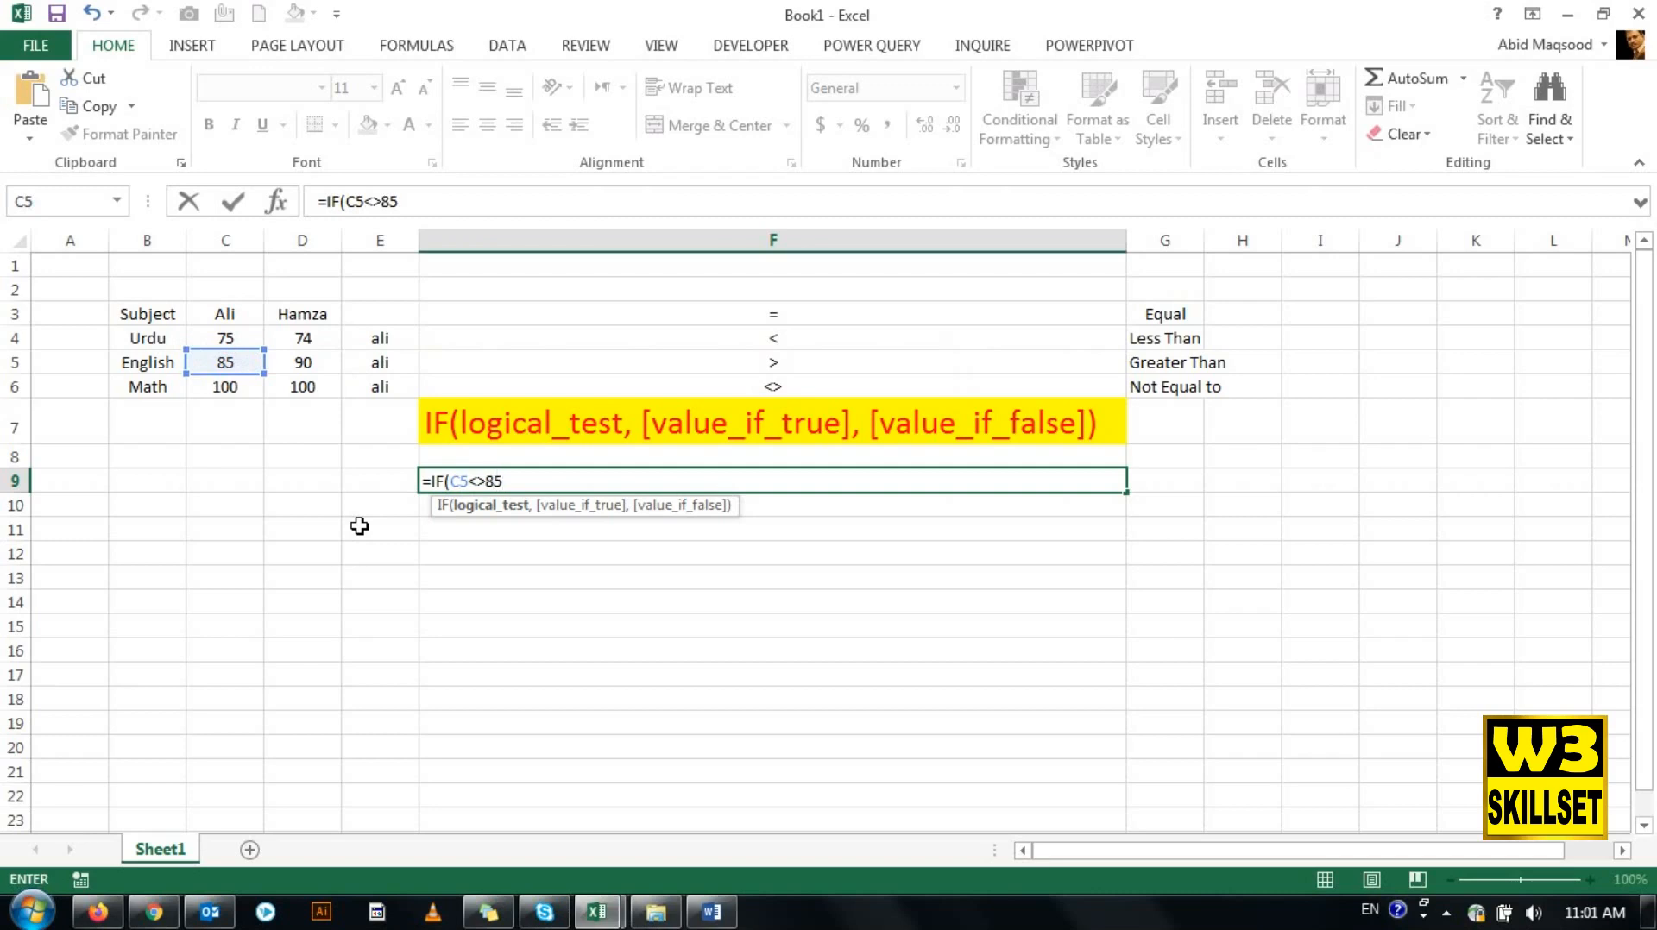
text(,"T)
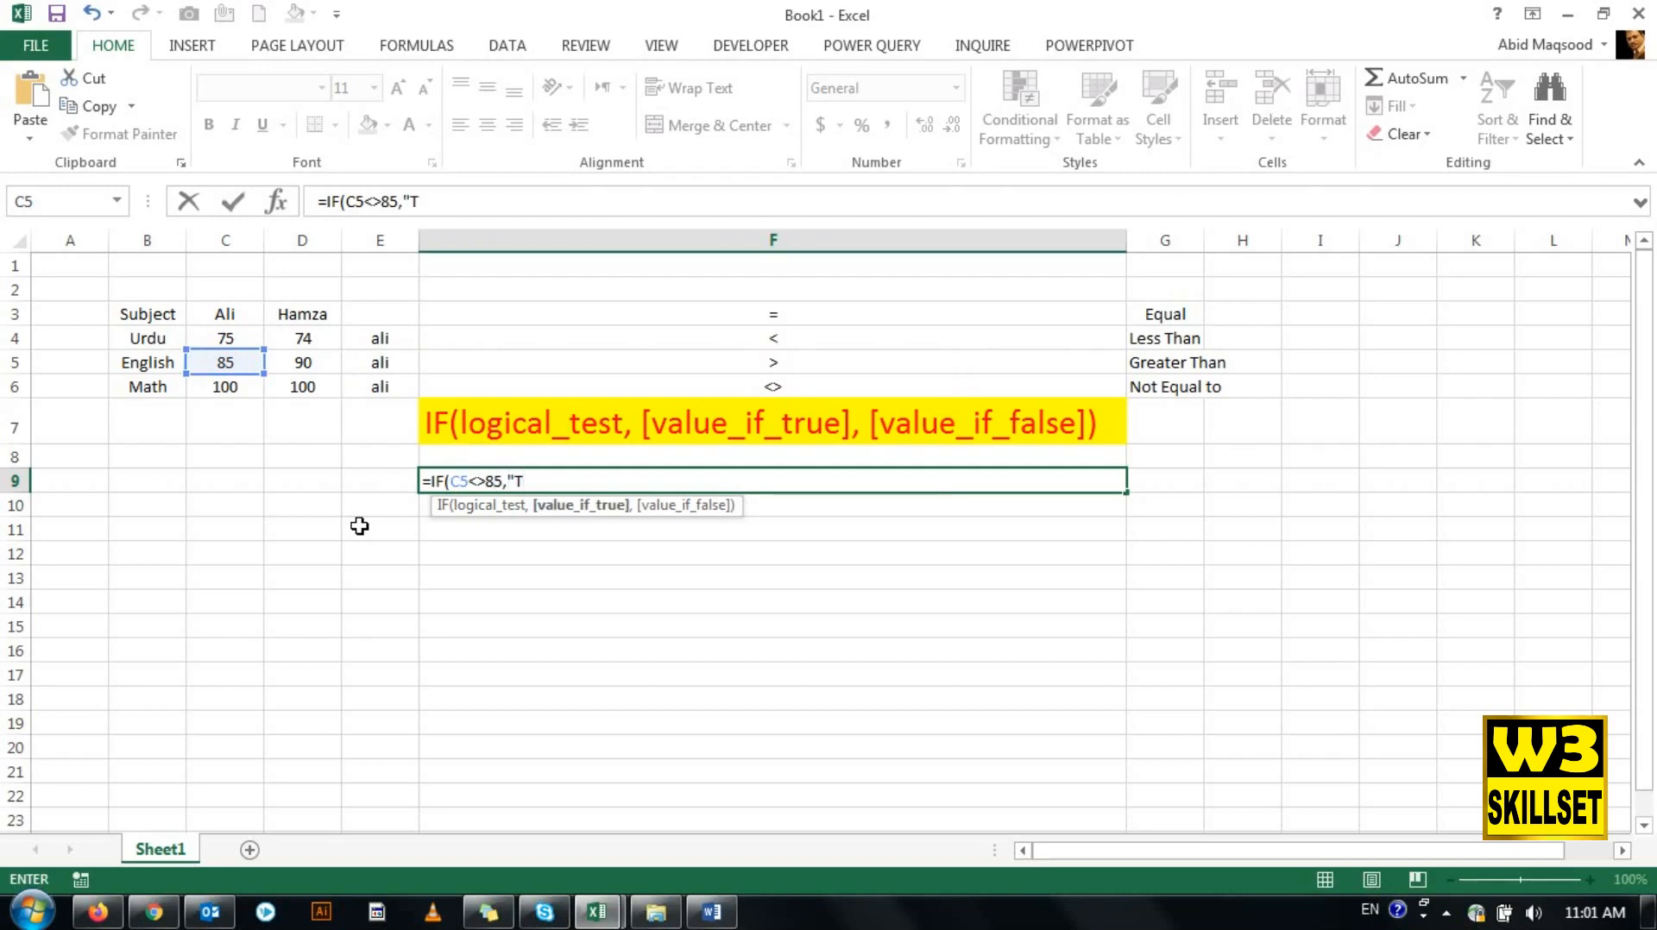
- Complete the F9 formula with TRUE and FALSE as the two results and check its <> operator
key(BackSpace)
text(TRUE)
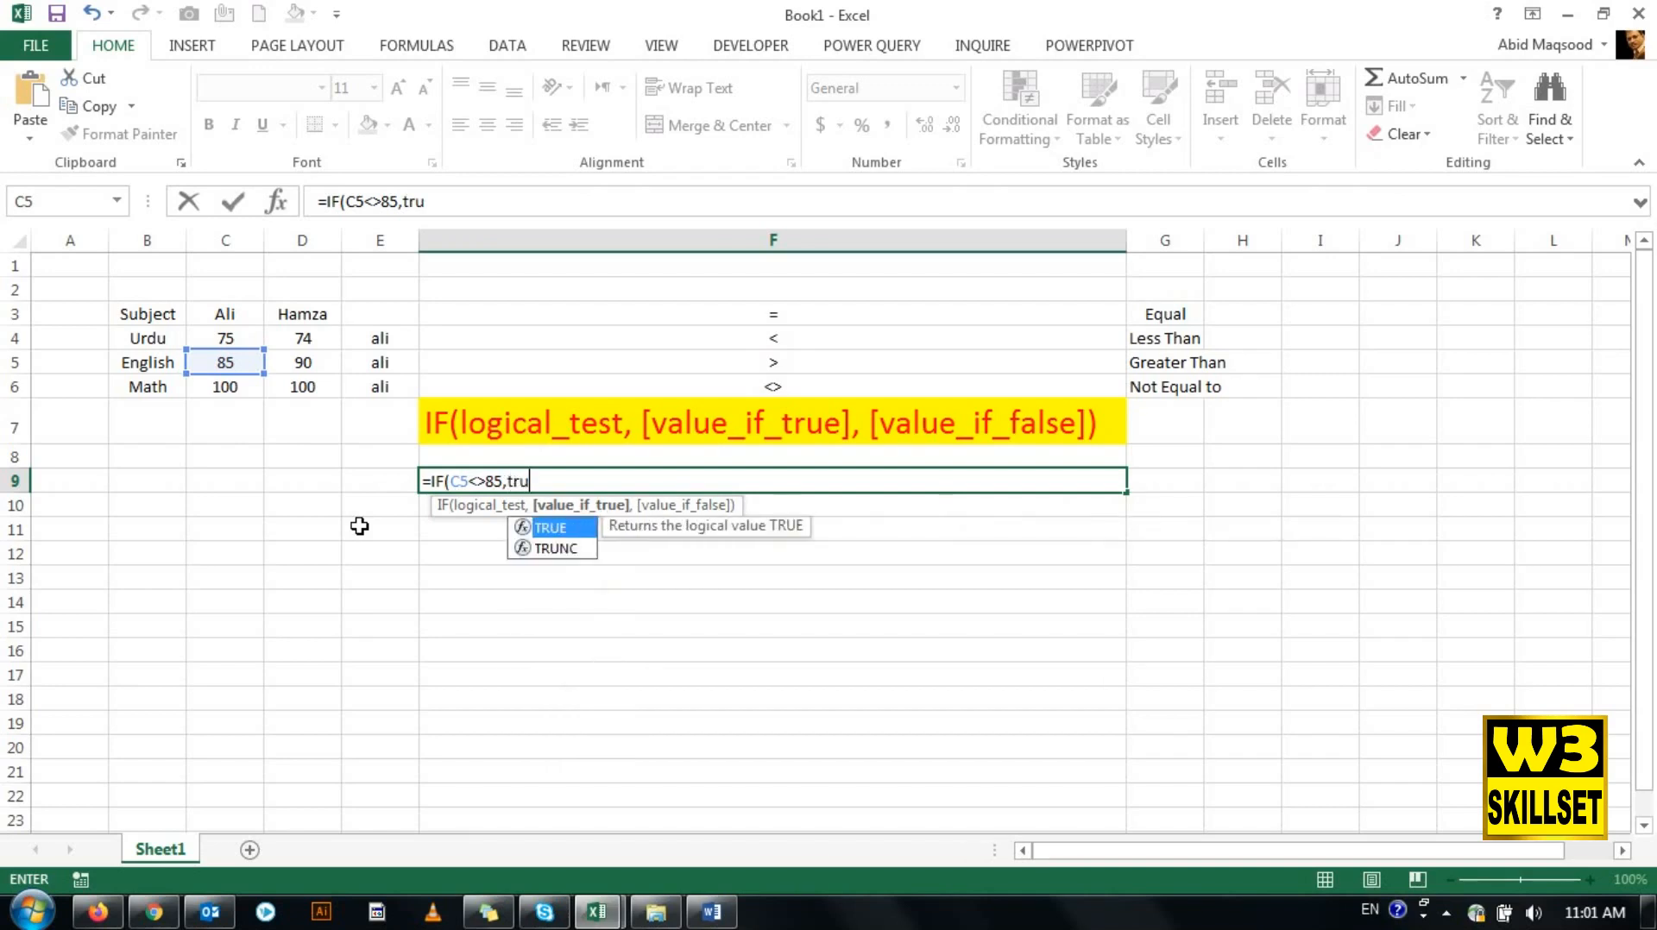
text(,fals)
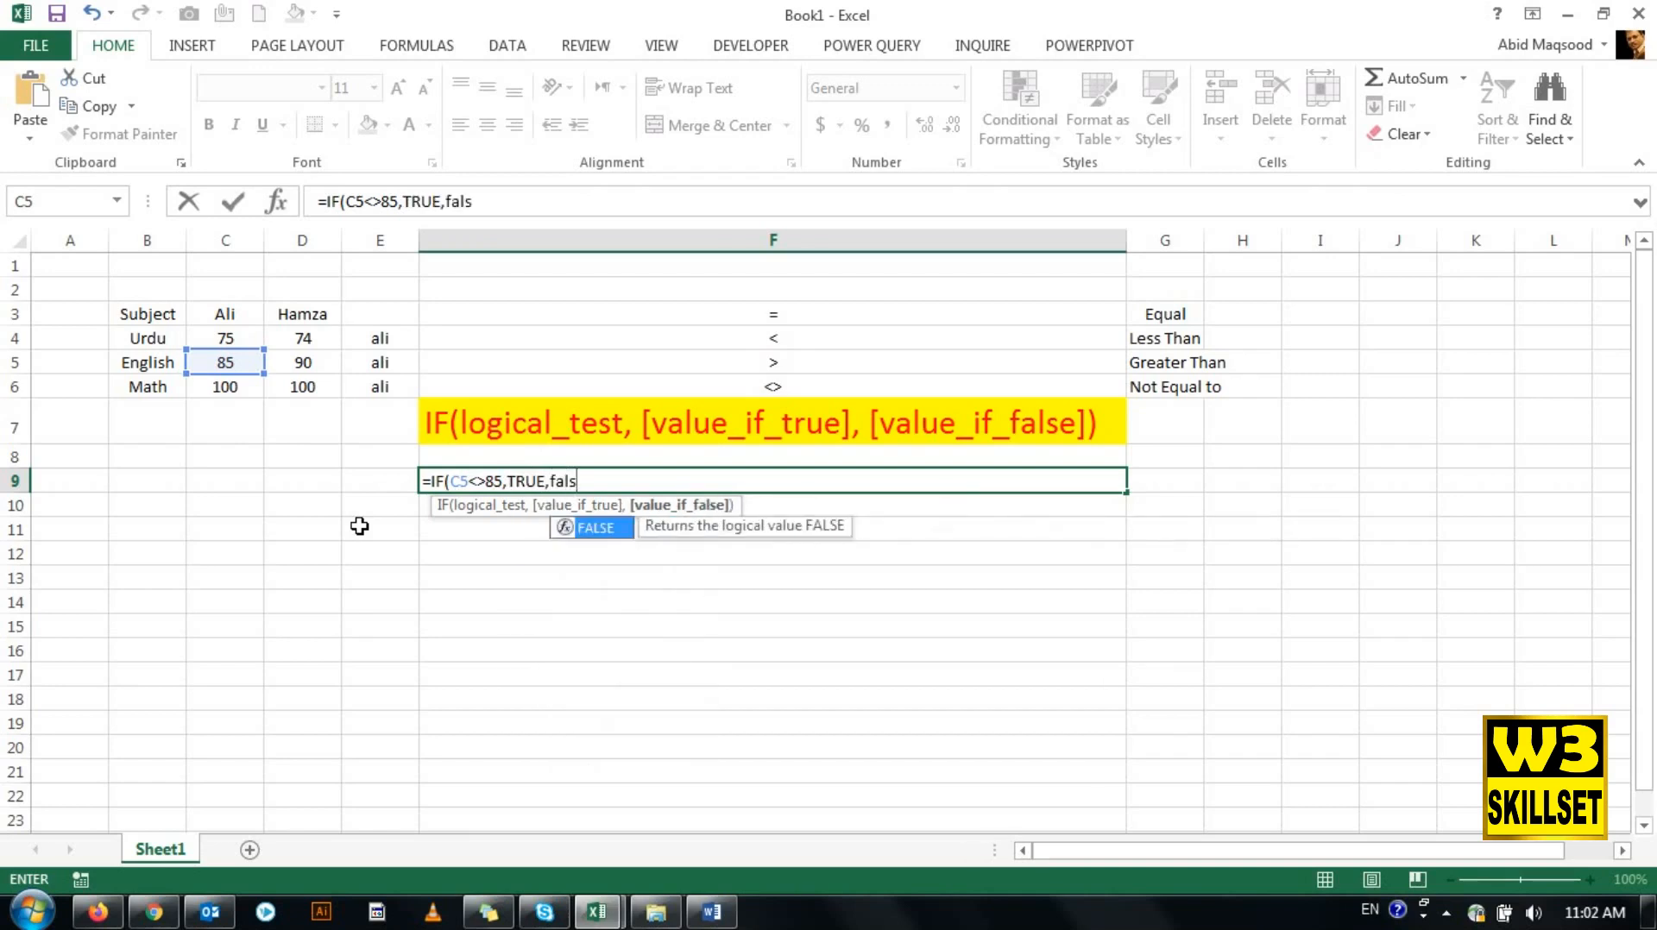
key(Tab)
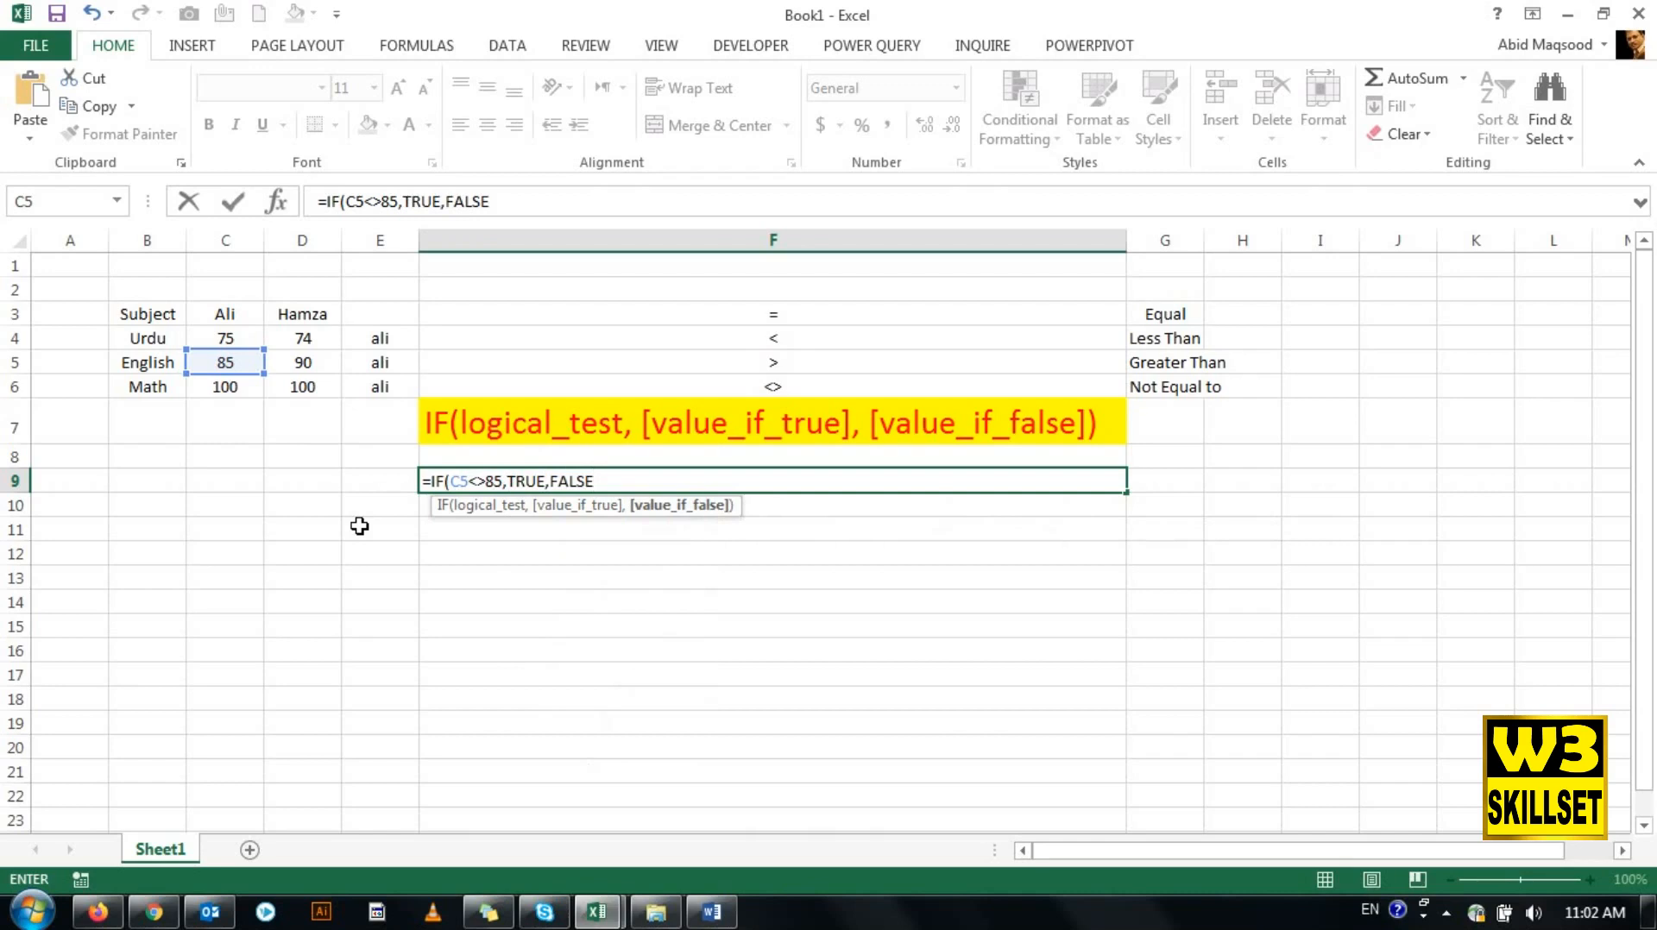
text())
key(Return)
key(Up)
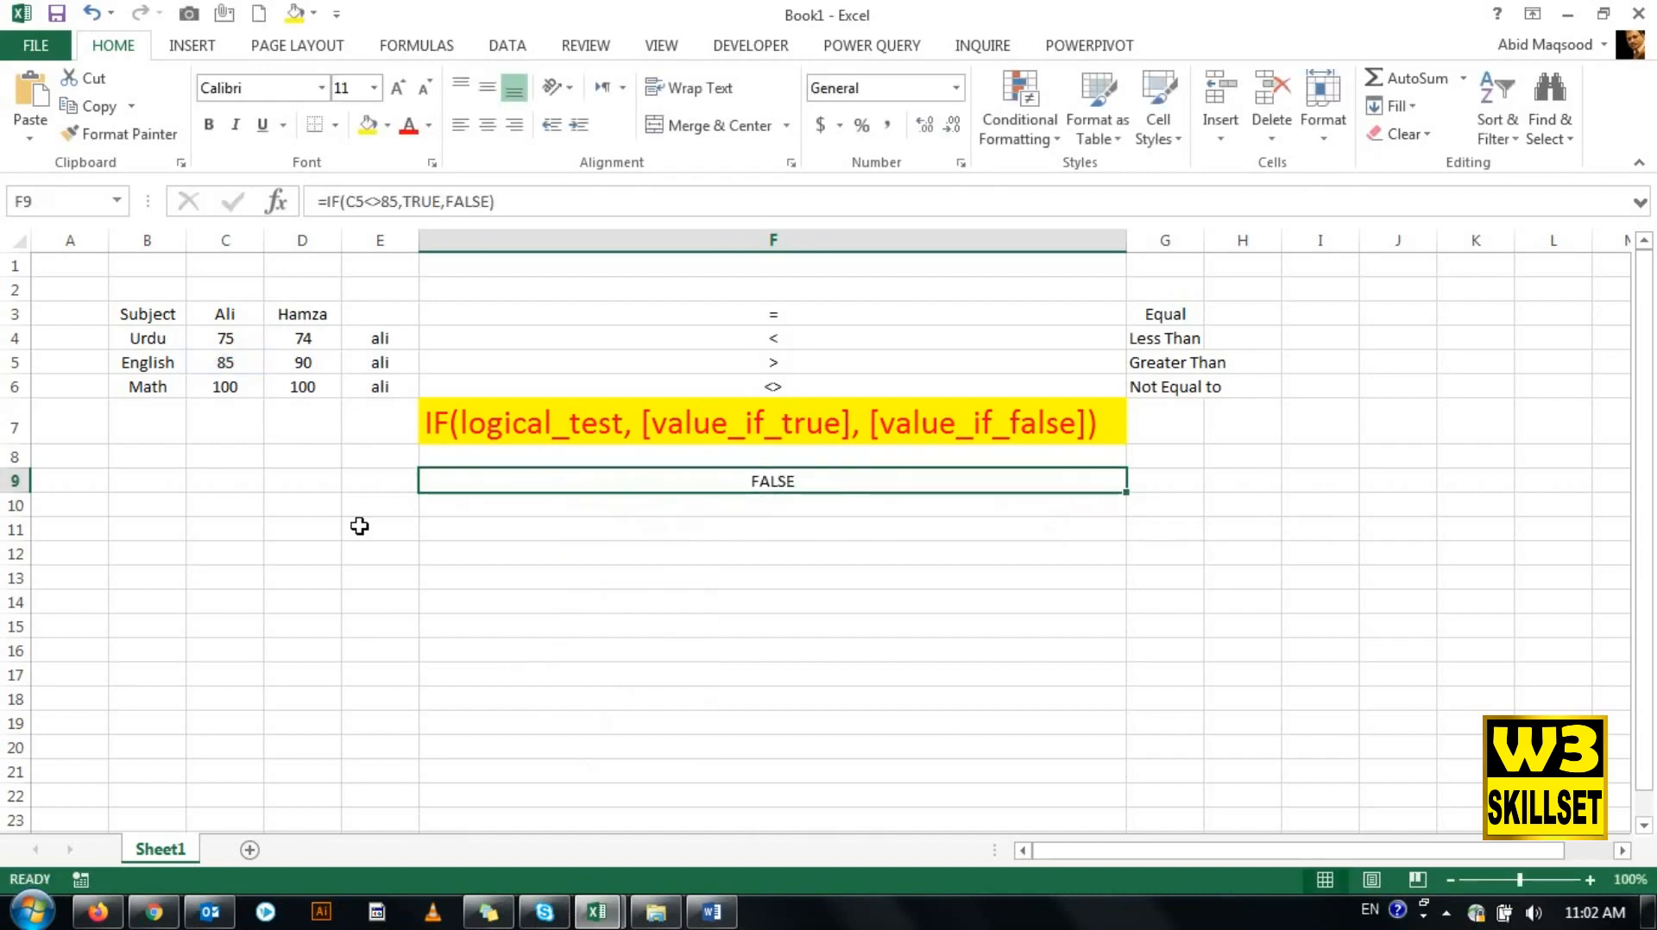
drag(383, 203, 366, 205)
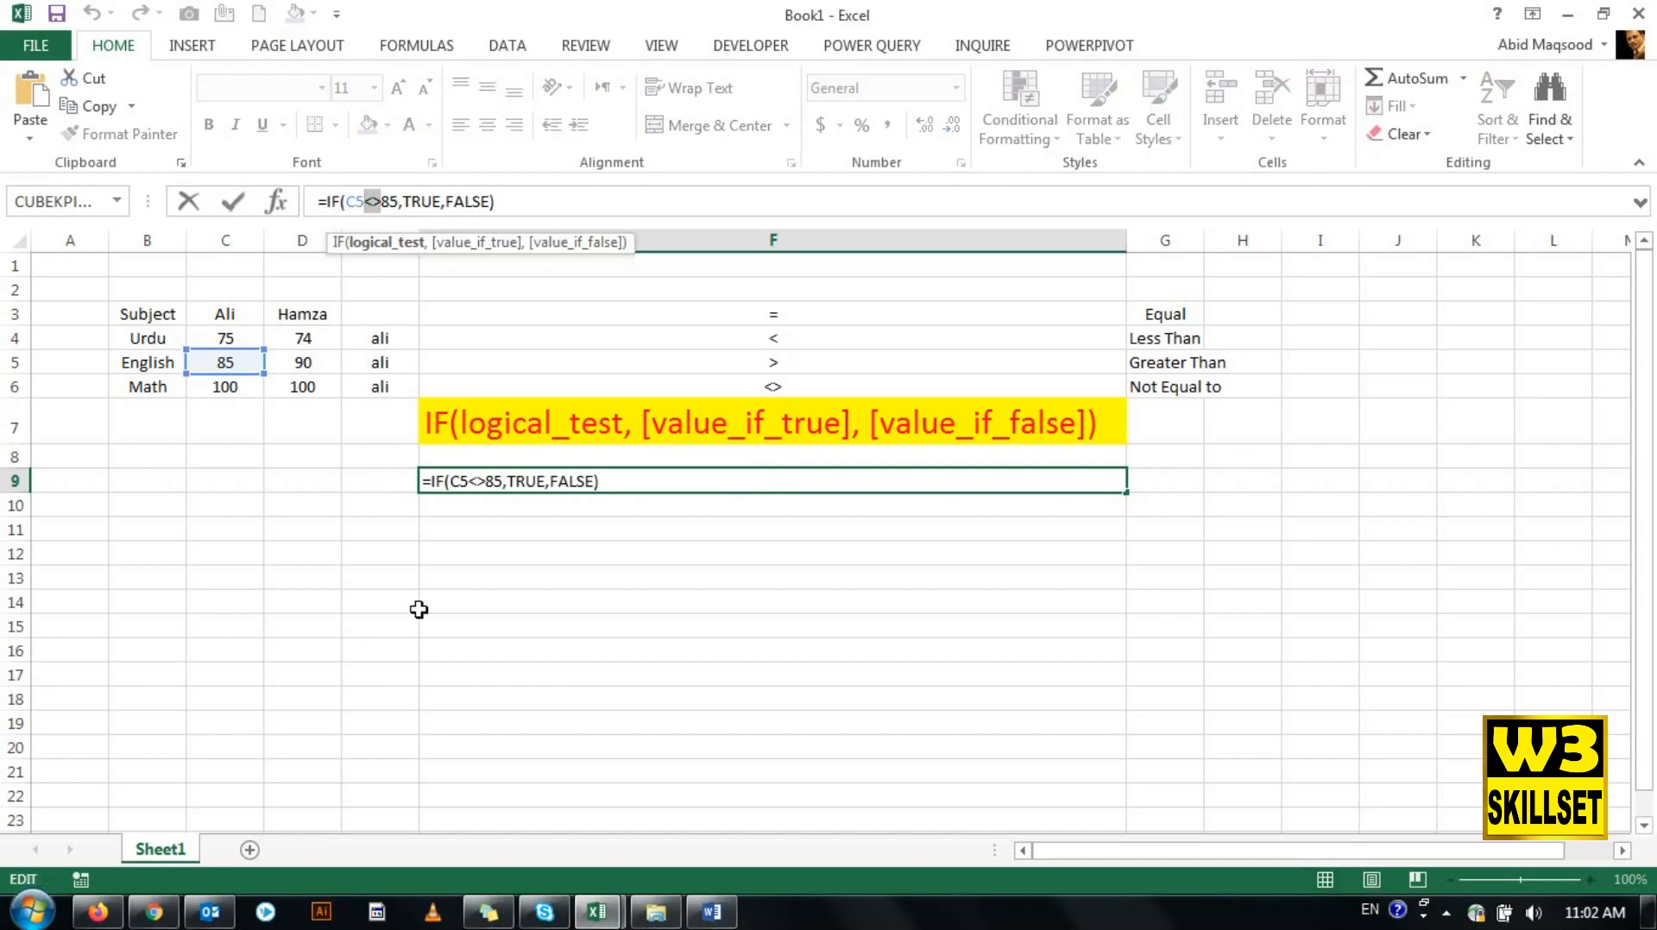
key(Return)
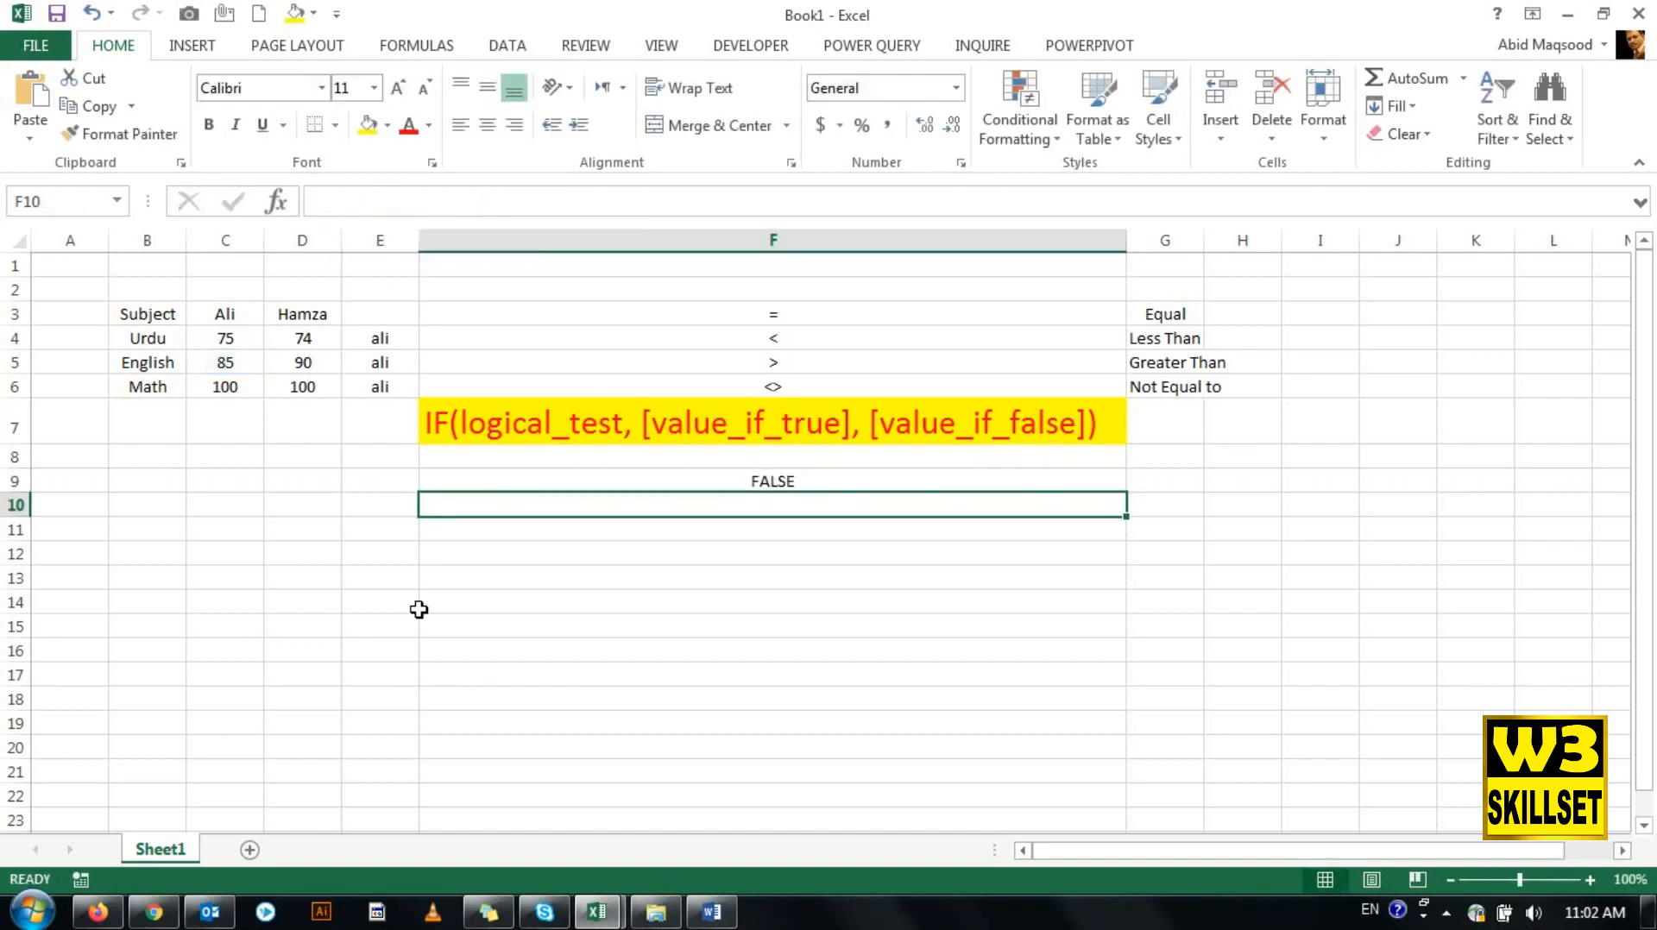
- Fill the F9 formula down into F10 and check which mark it references
key(ctrl+d)
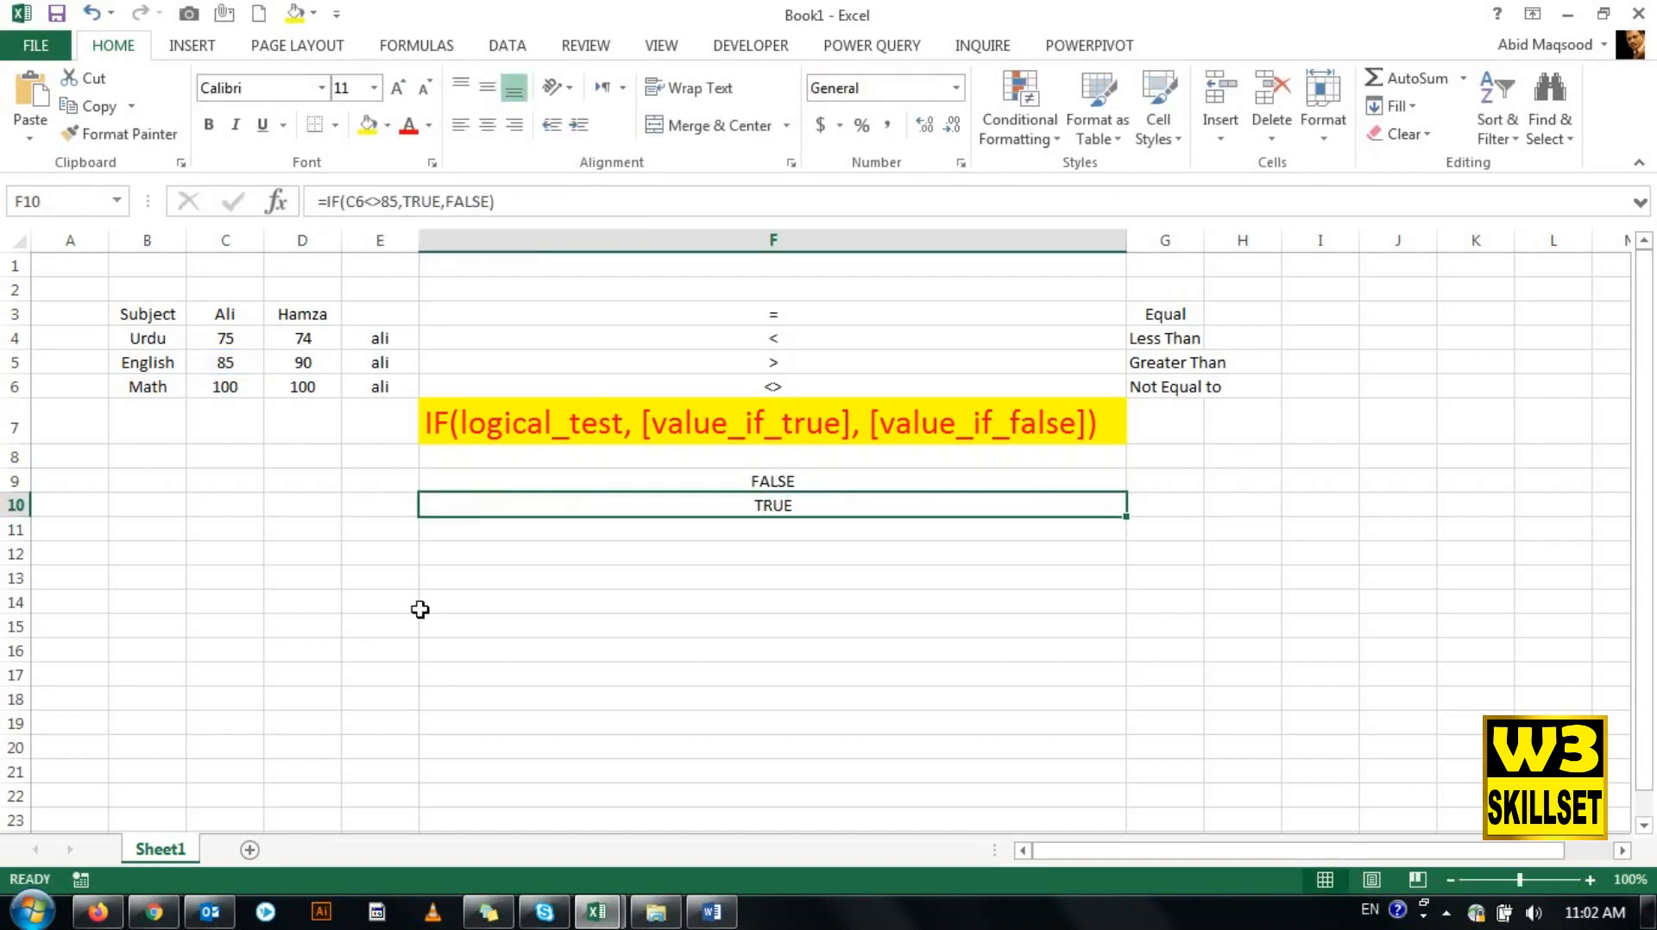
key(F2)
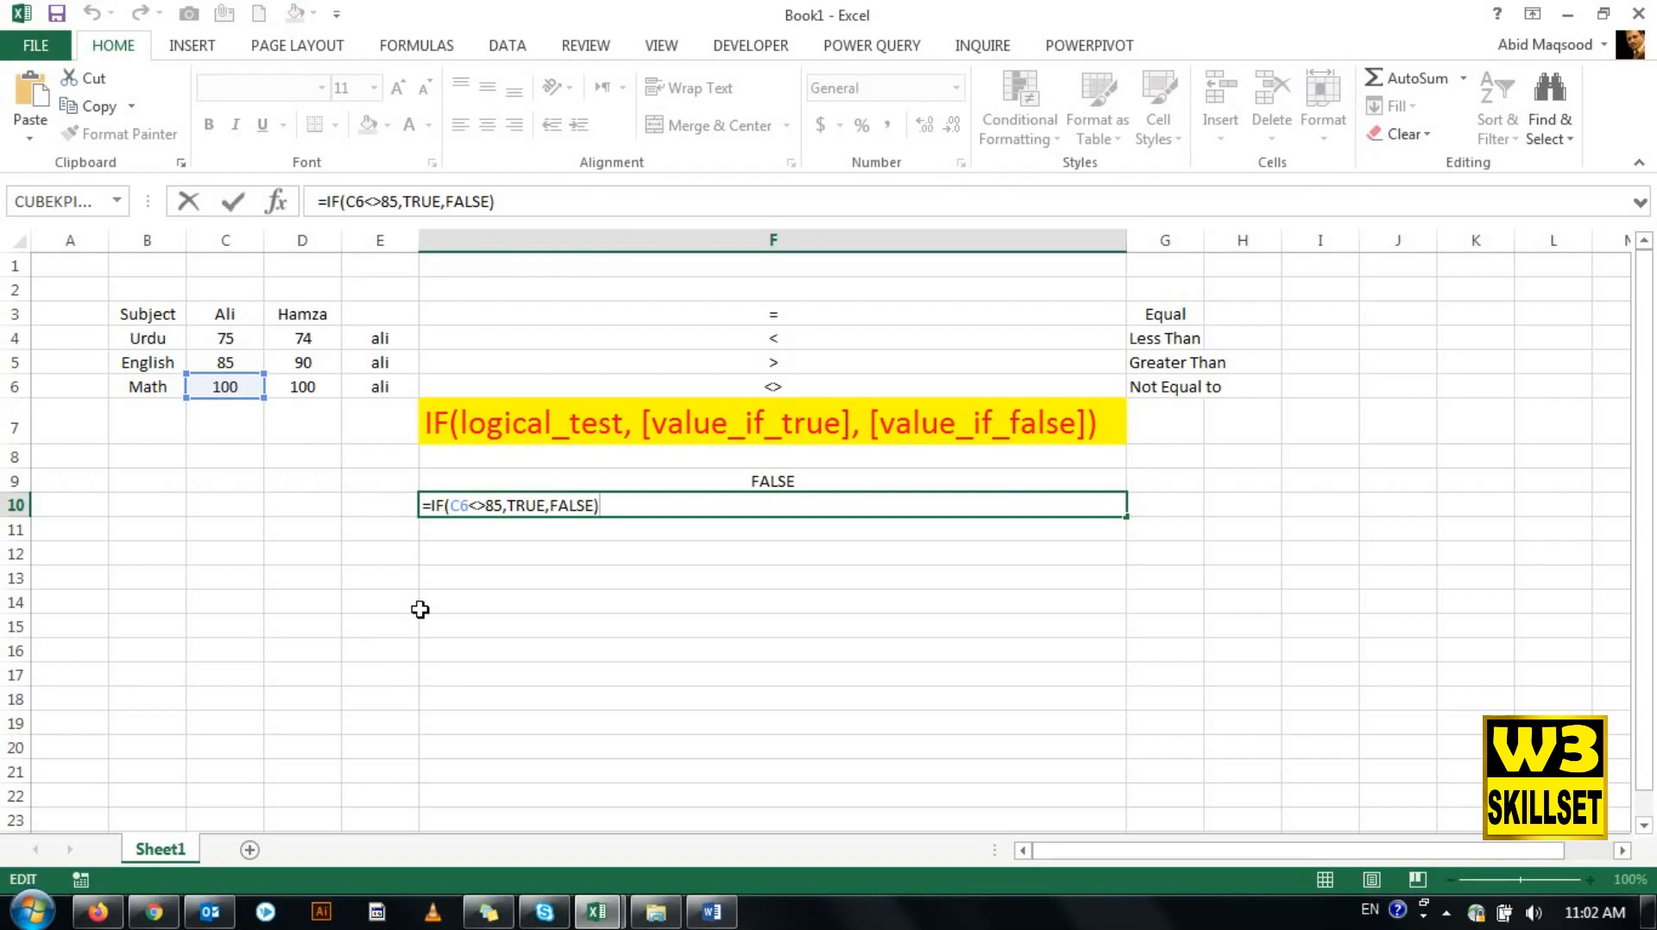
key(Return)
- Copy the F10 formula into F8 and check which mark it references
key(Up)
key(ctrl+c)
key(Up)
key(Up)
key(ctrl+v)
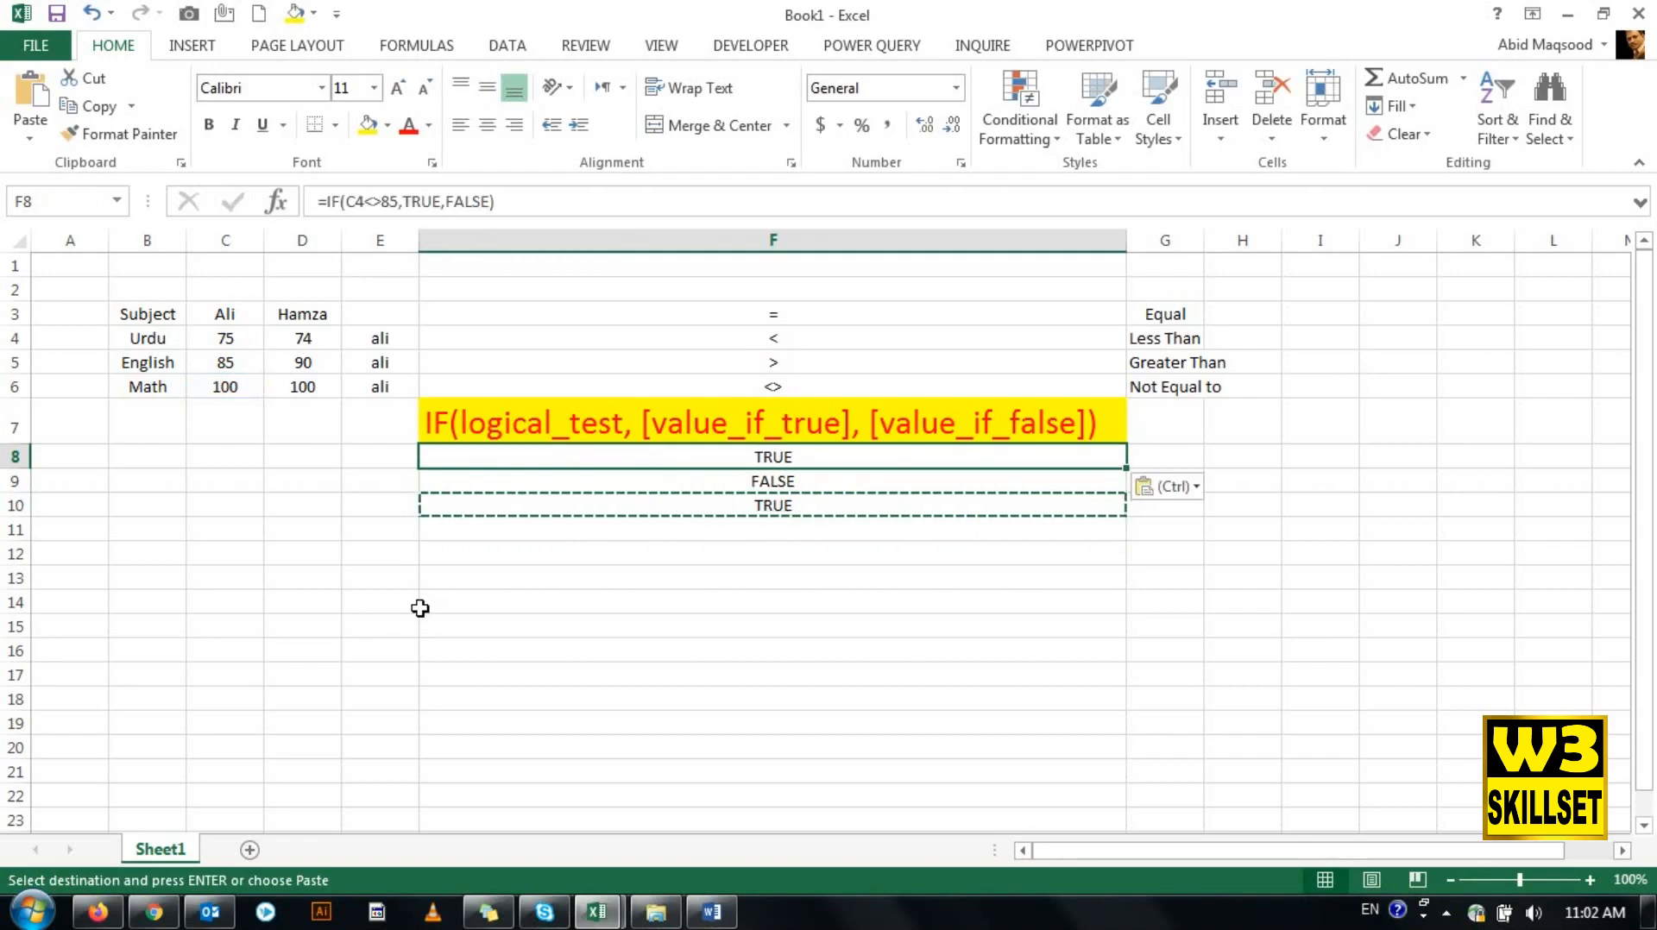
key(F2)
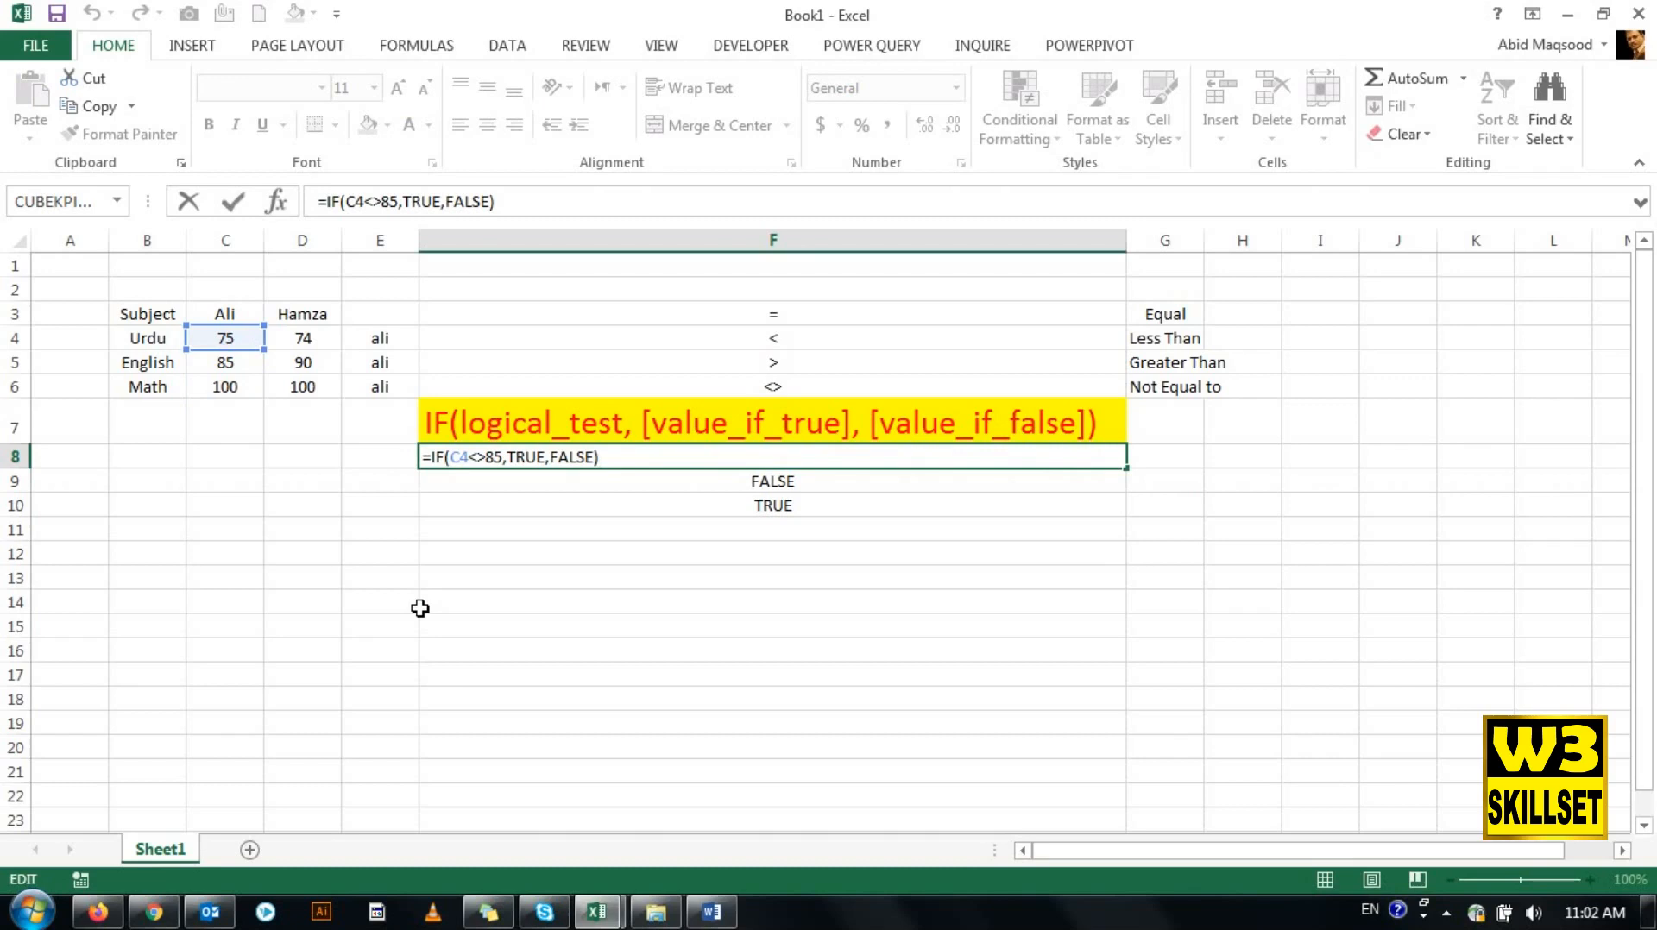
key(Return)
key(Up)
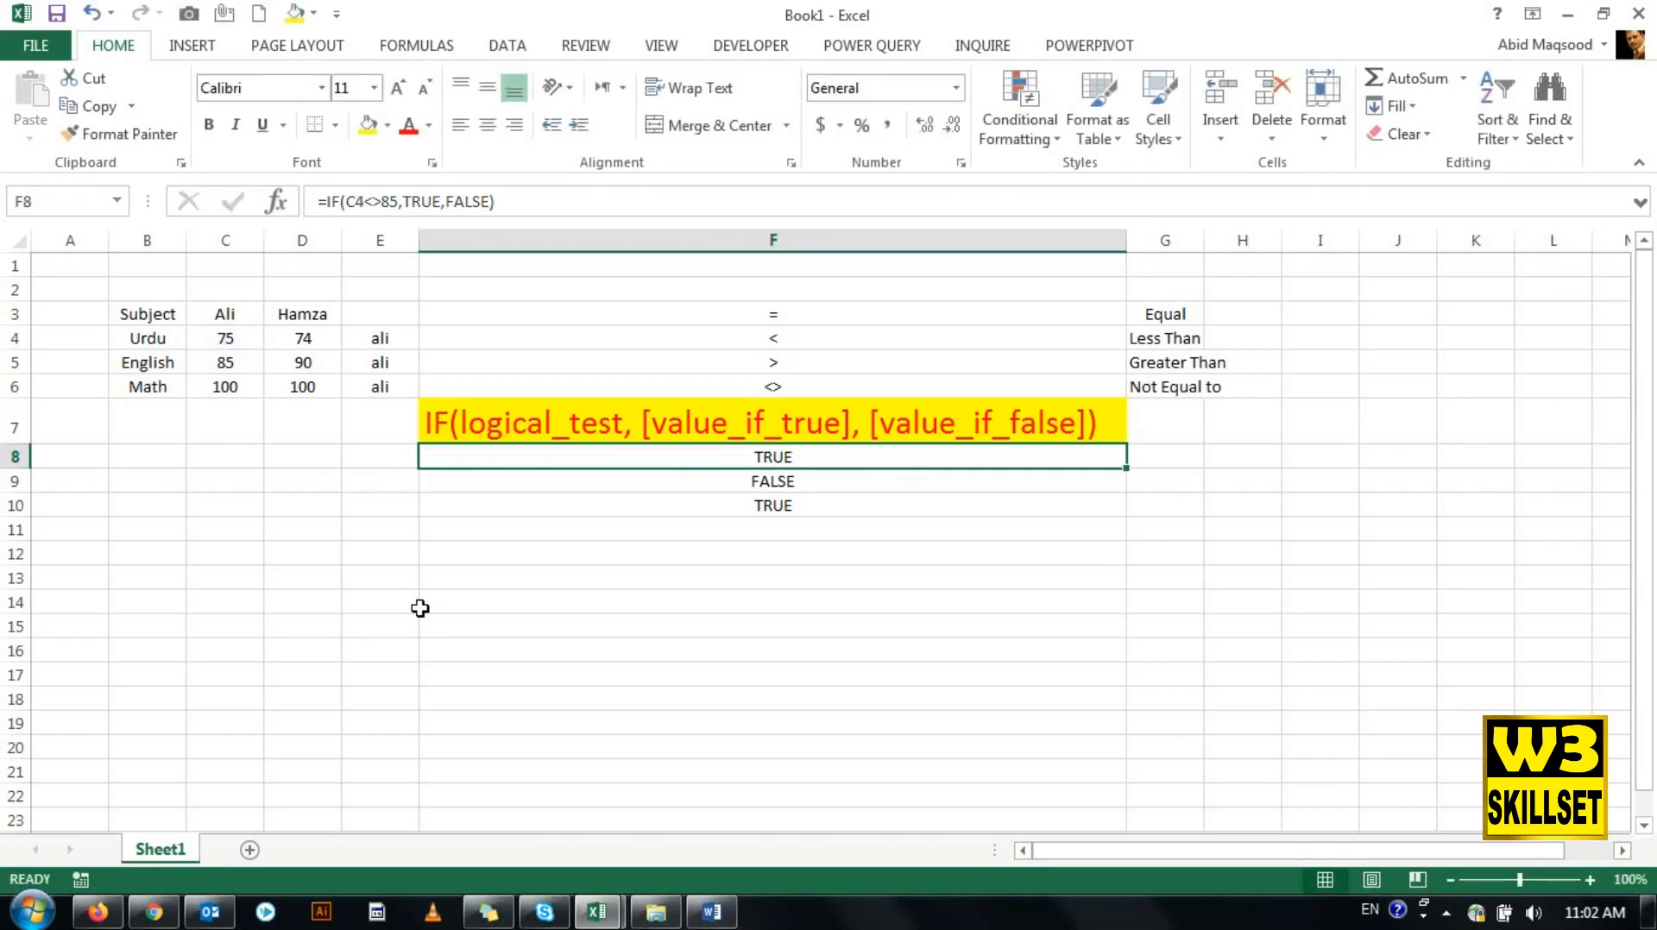
- Select the whole marks table B3:D6, including its headers
key(Up)
key(Up)
key(Up)
key(Left)
key(Left)
key(Left)
key(Up)
key(Up)
key(Left)
key(shift+Right)
key(shift+Right)
key(shift+Down)
key(shift+Down)
key(shift+Down)
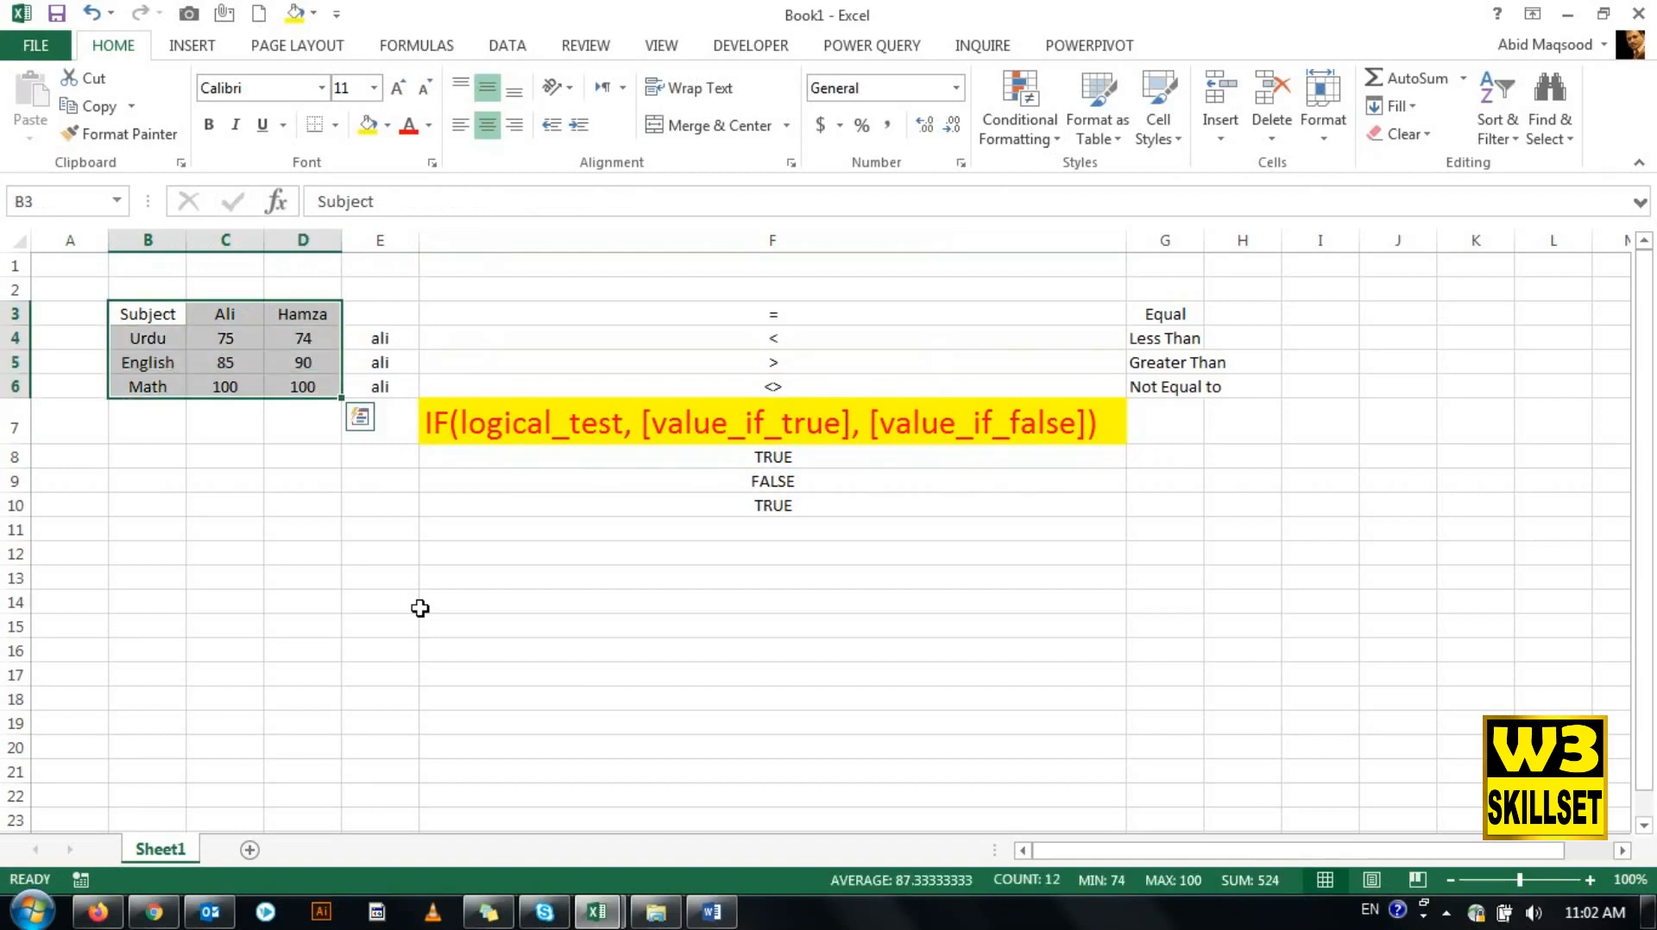